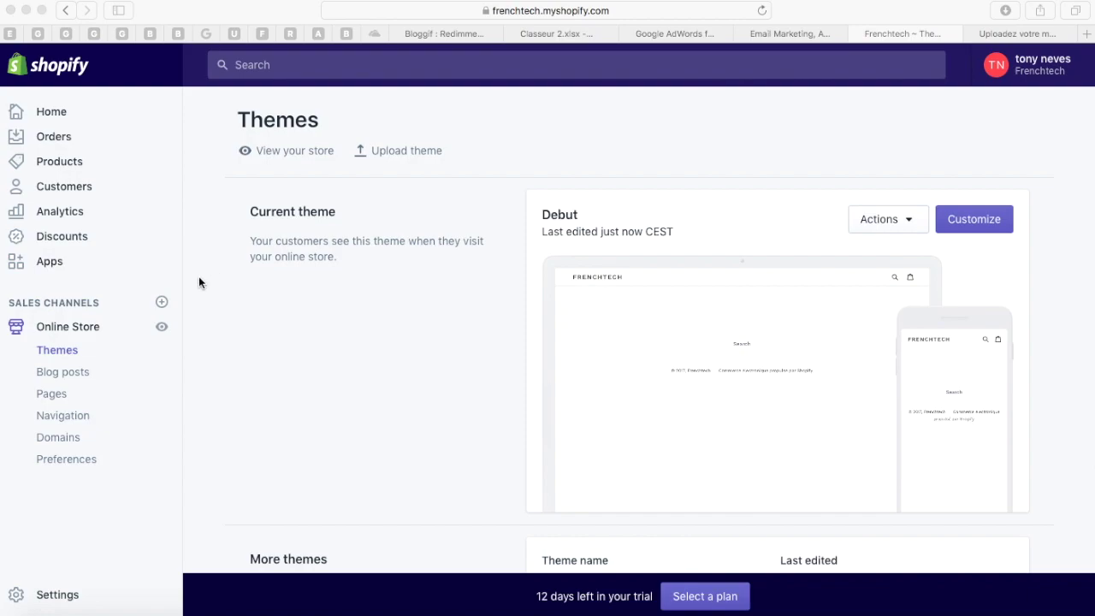
Examine the Themes page, including the current theme, the additional themes and the theme store options.
scroll(201, 278, down, 8)
scroll(199, 282, up, 8)
scroll(198, 277, down, 5)
scroll(199, 277, up, 5)
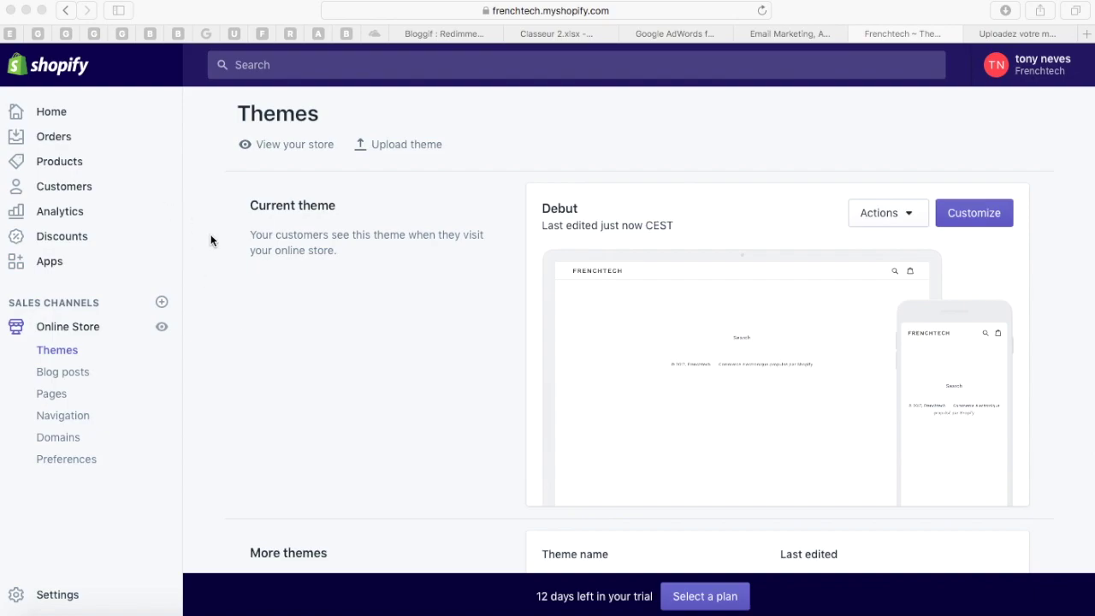
scroll(211, 239, down, 5)
scroll(210, 240, up, 5)
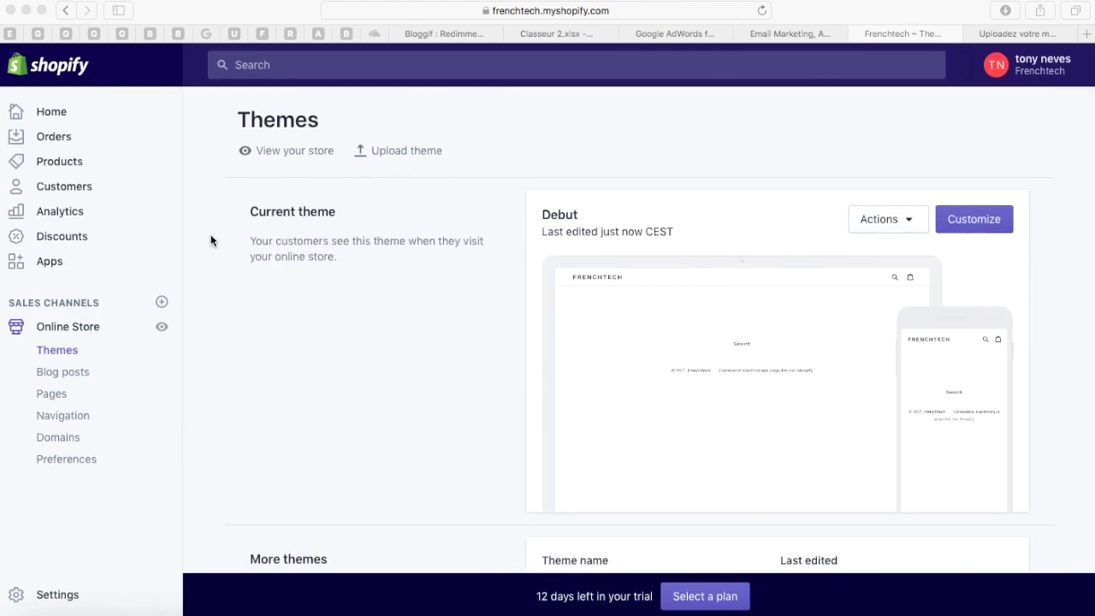
scroll(211, 240, down, 5)
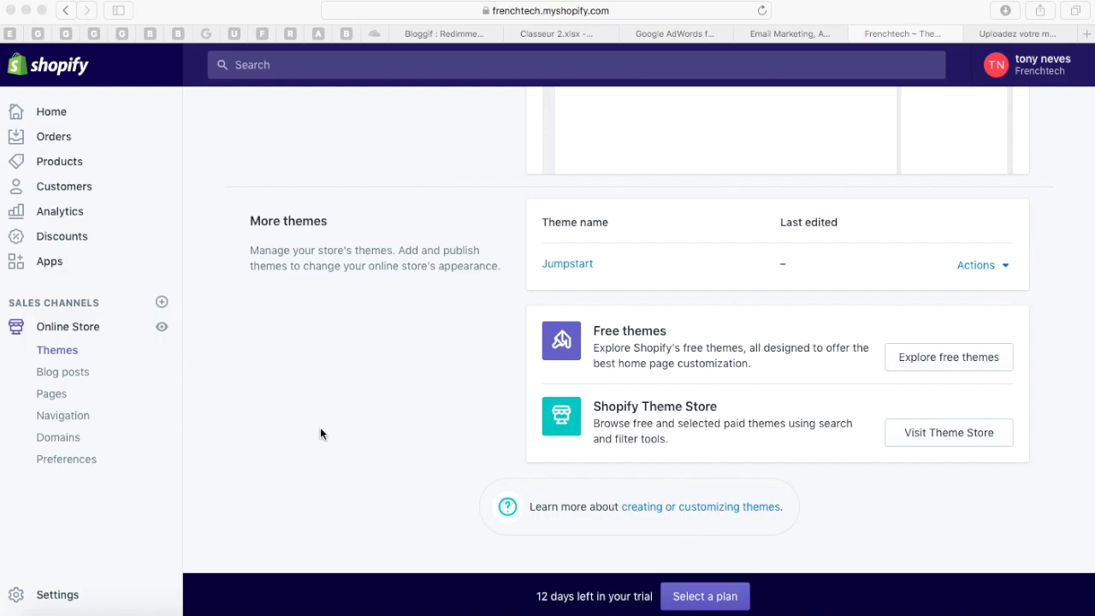
scroll(224, 367, up, 5)
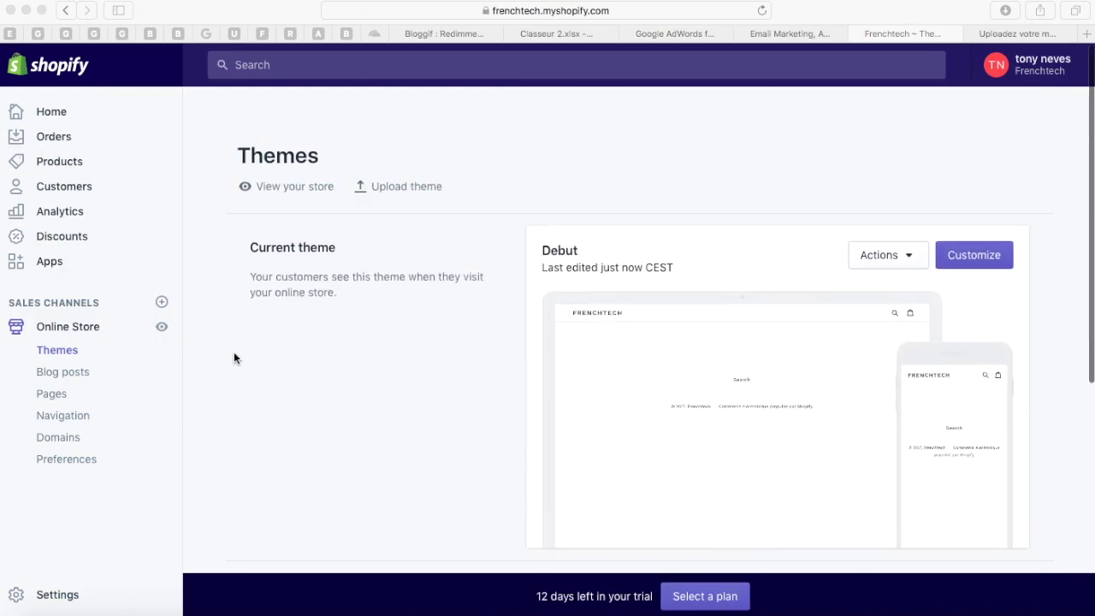
scroll(235, 355, down, 1)
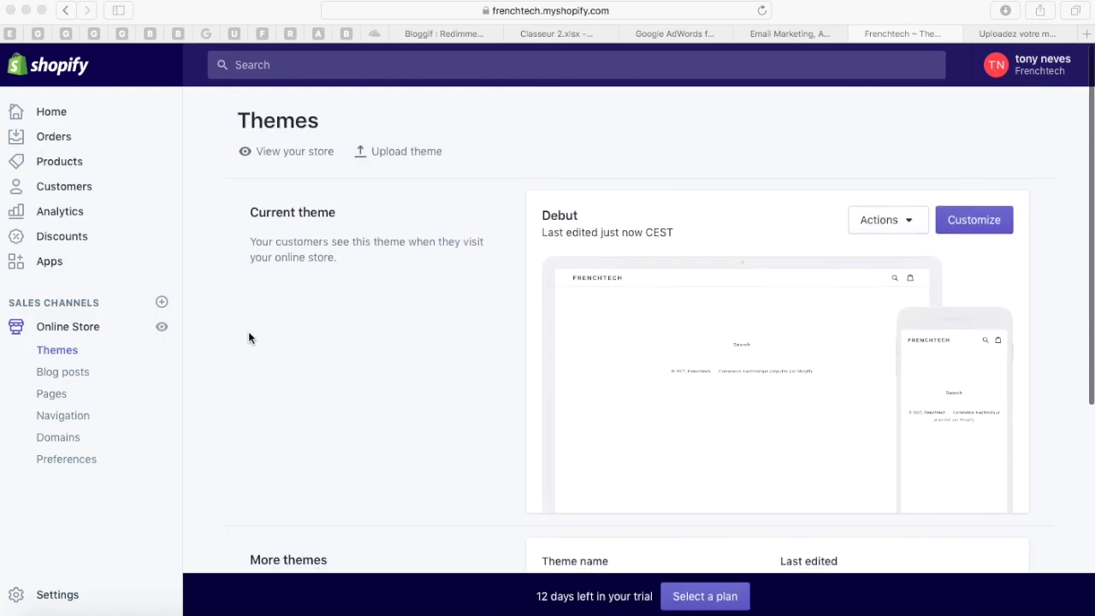
Open the Orders section and look over its order management page.
click(52, 143)
click(49, 144)
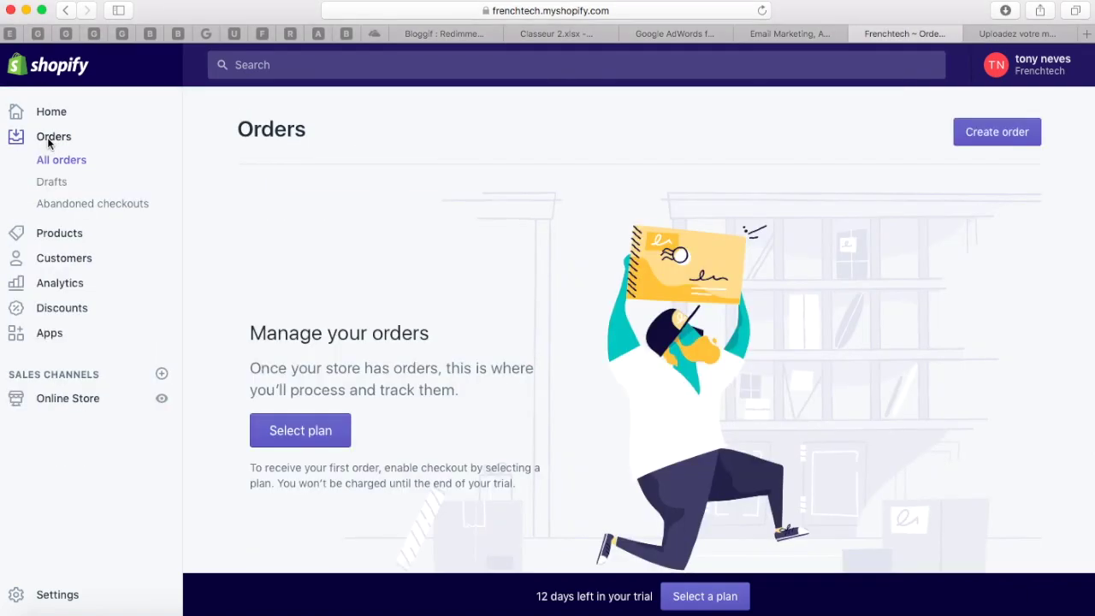
scroll(196, 334, down, 5)
scroll(196, 334, up, 5)
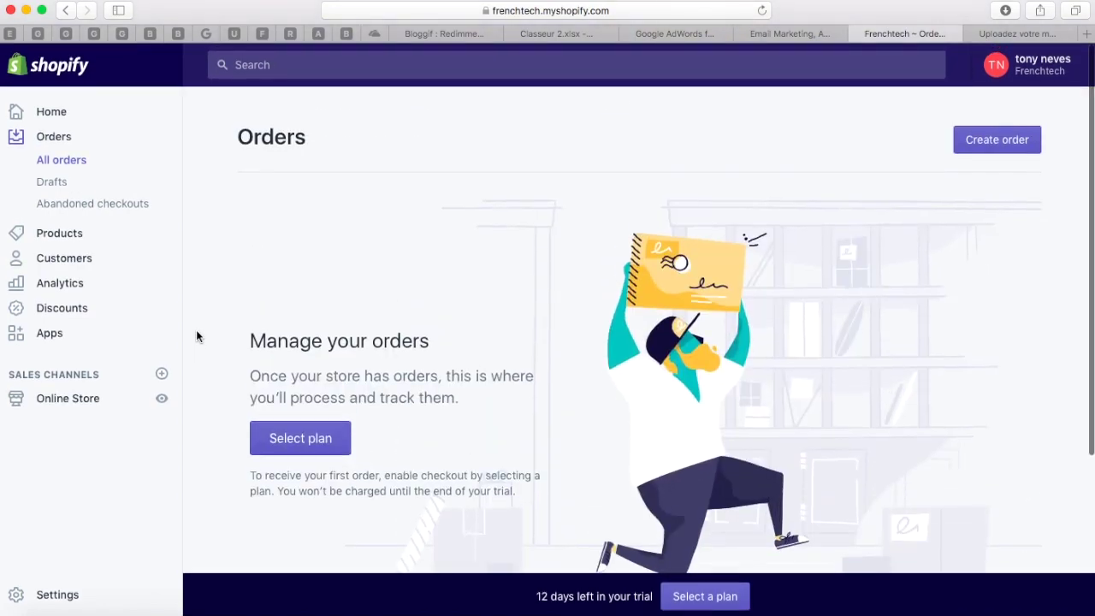
Open the plan selection from the Orders page and compare the plans' prices, fees and staff account details.
click(313, 439)
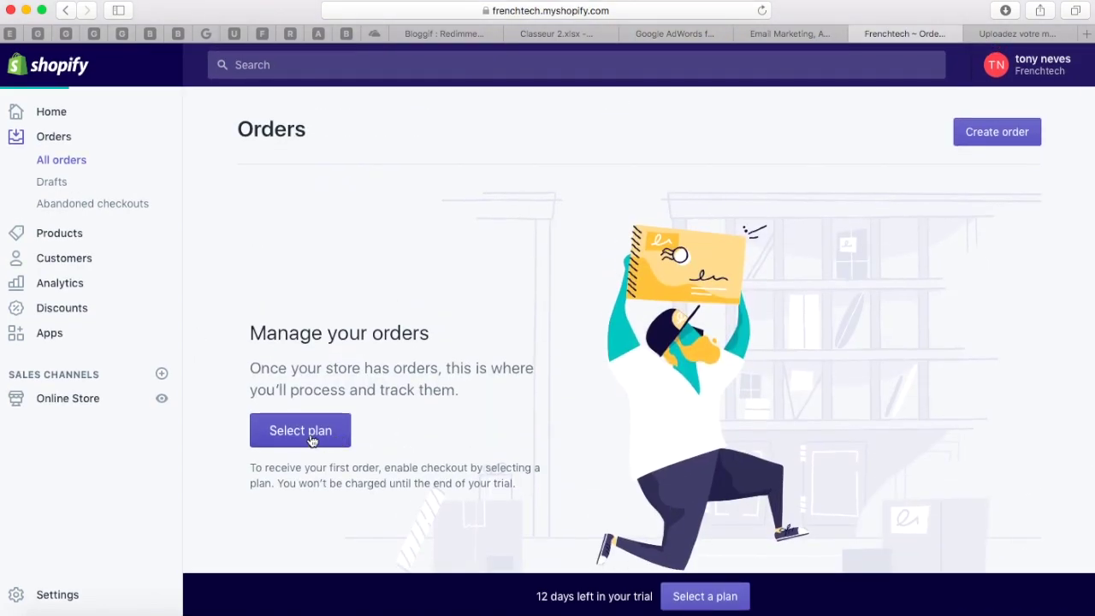
scroll(374, 353, down, 5)
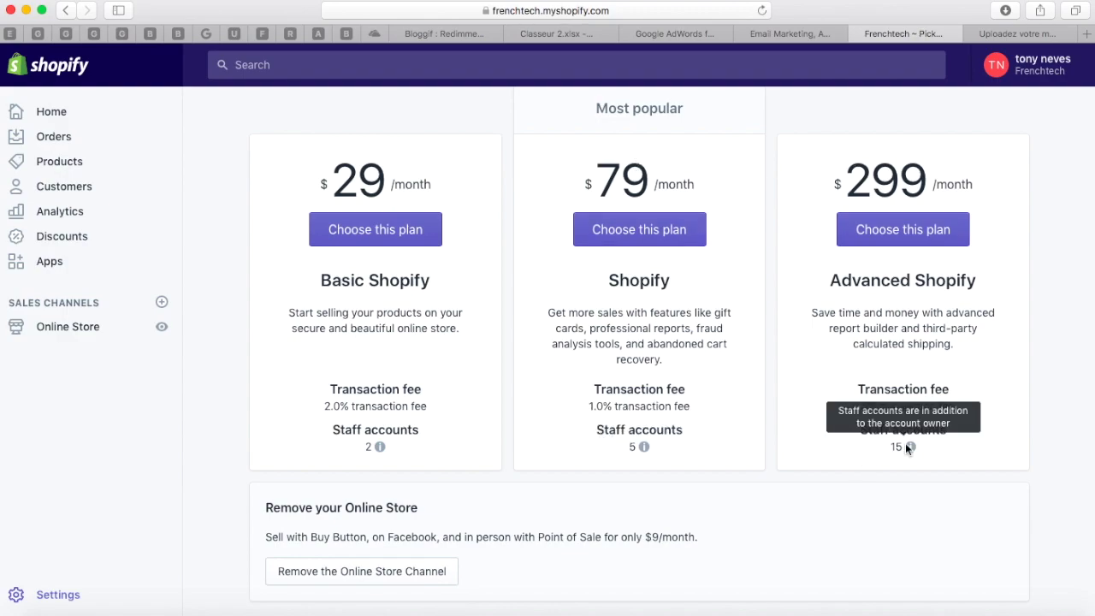
mouse_move(647, 452)
mouse_move(396, 444)
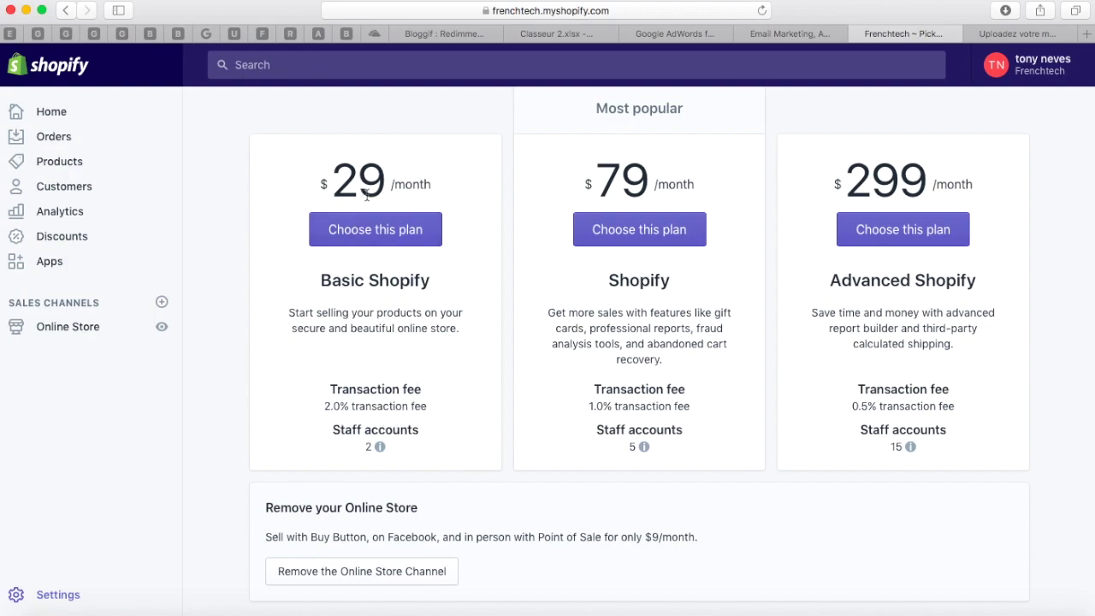
Leave the plan comparison for the Online Store and Home sections, and review the getting-started tips on Home.
click(68, 327)
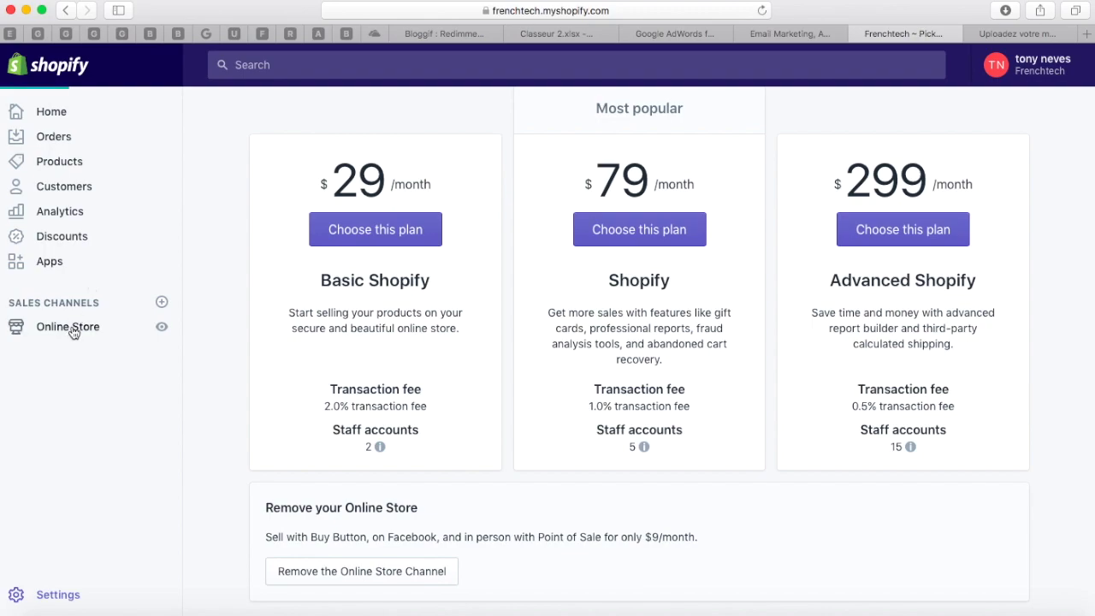
click(55, 121)
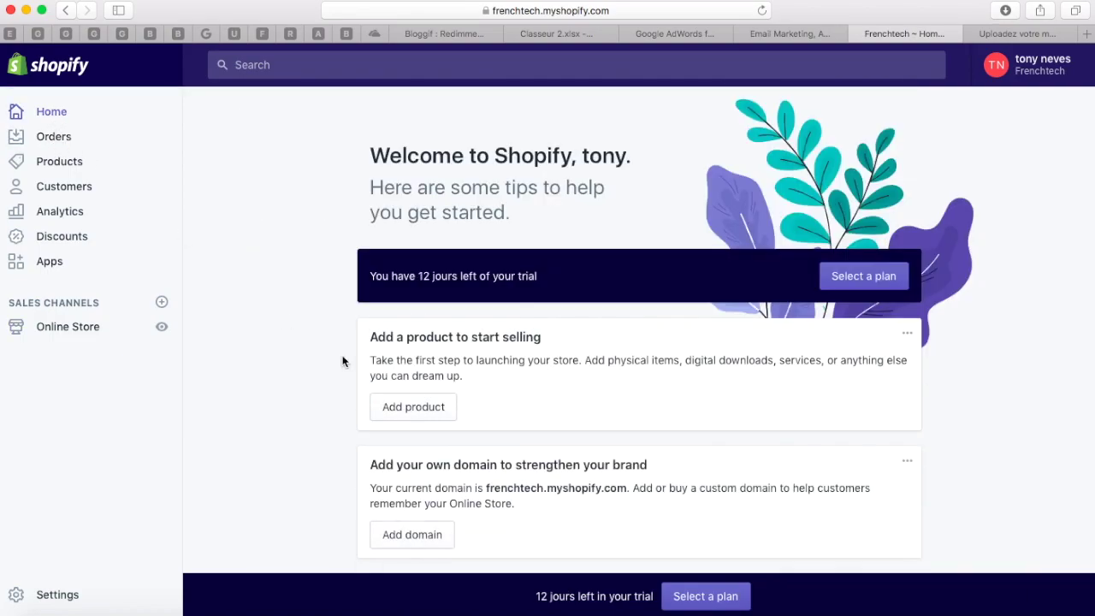
scroll(342, 360, down, 10)
scroll(150, 144, up, 10)
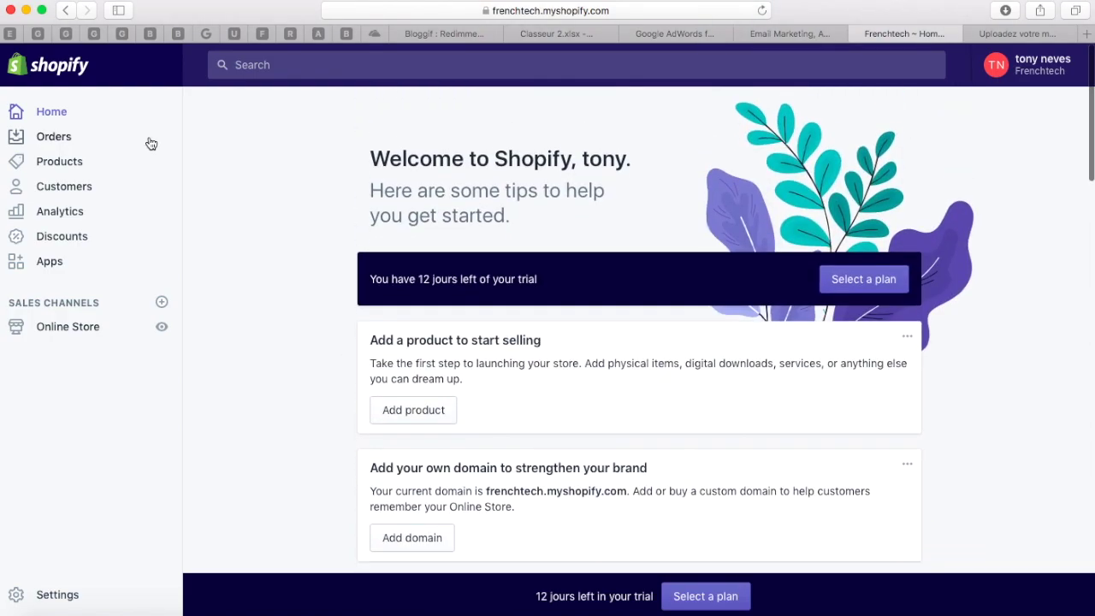
Open the Products section and review its options for adding and importing products.
click(59, 163)
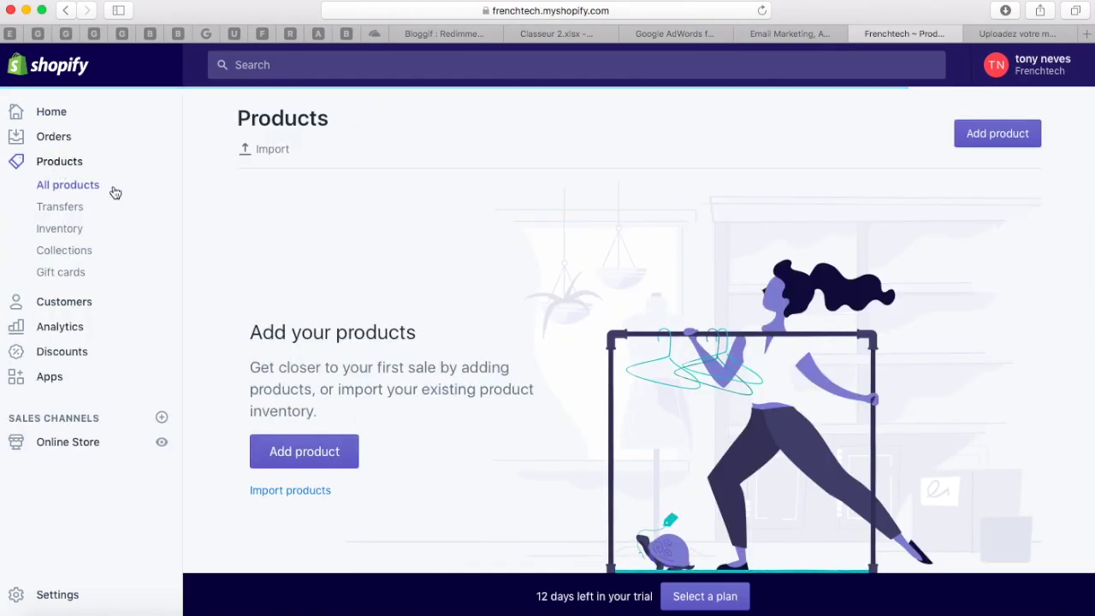
scroll(271, 374, down, 5)
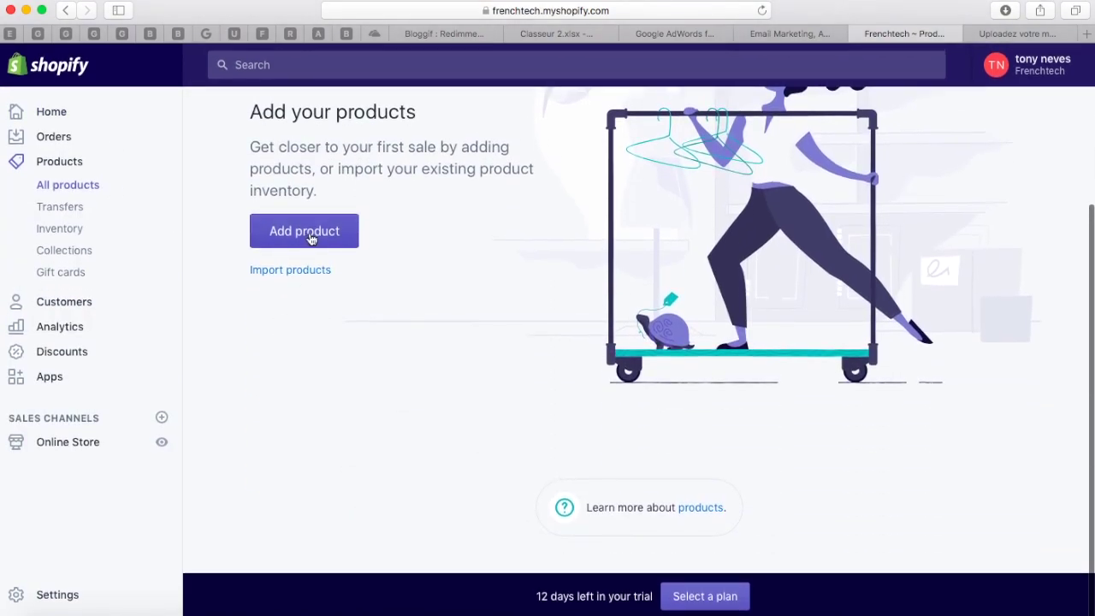
scroll(321, 243, up, 5)
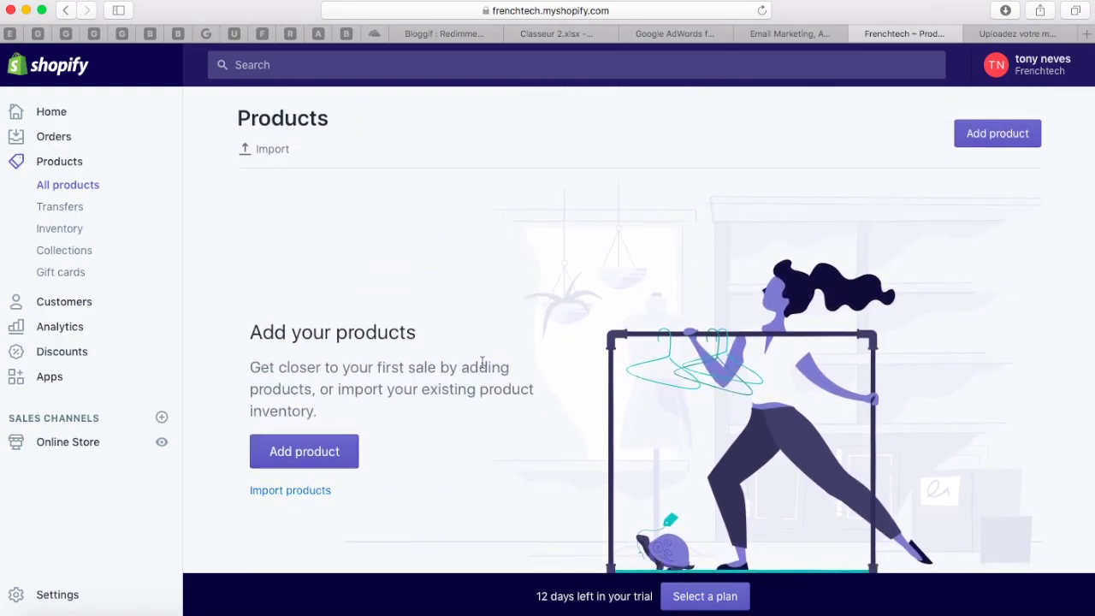
scroll(482, 364, down, 5)
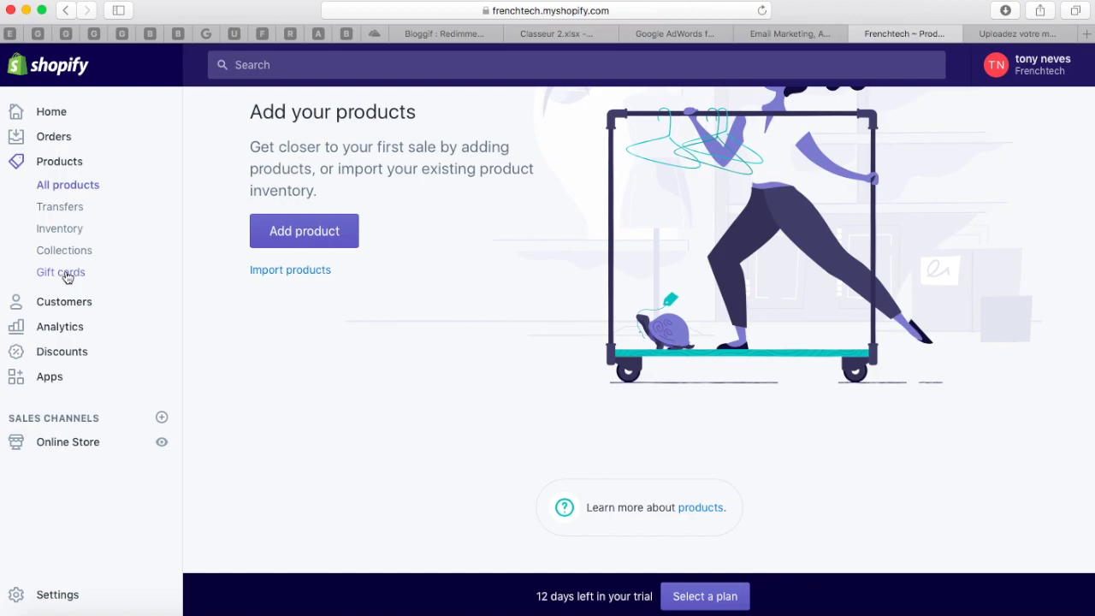
Open the Customers section and look over its options for adding and importing customers.
click(53, 301)
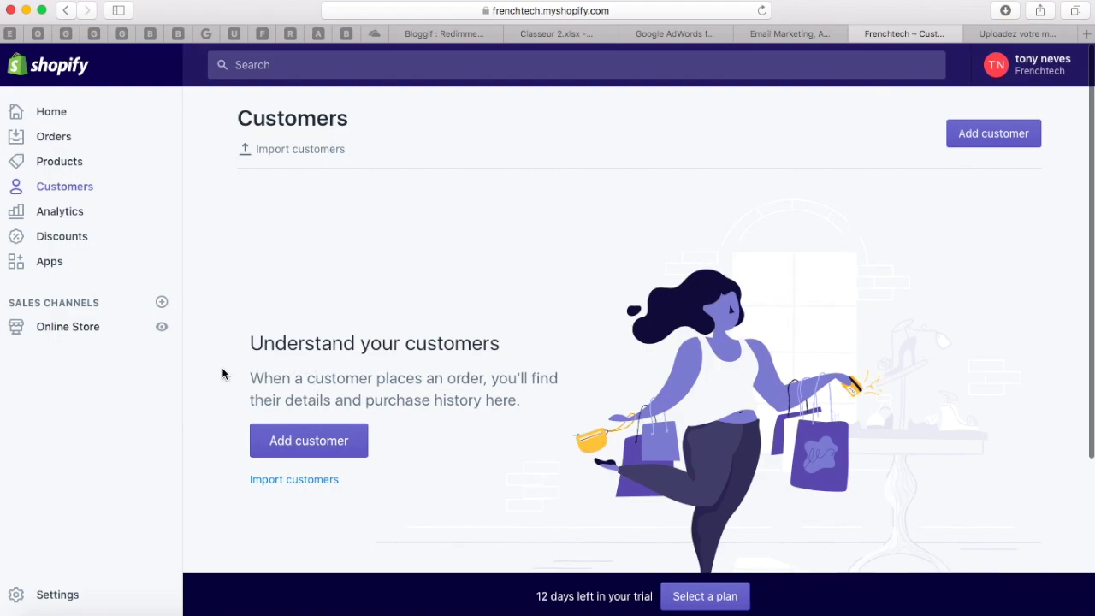
scroll(257, 356, down, 5)
scroll(467, 377, up, 5)
Open the Analytics overview dashboard and review its sales, visits, conversion and traffic source reports.
click(46, 217)
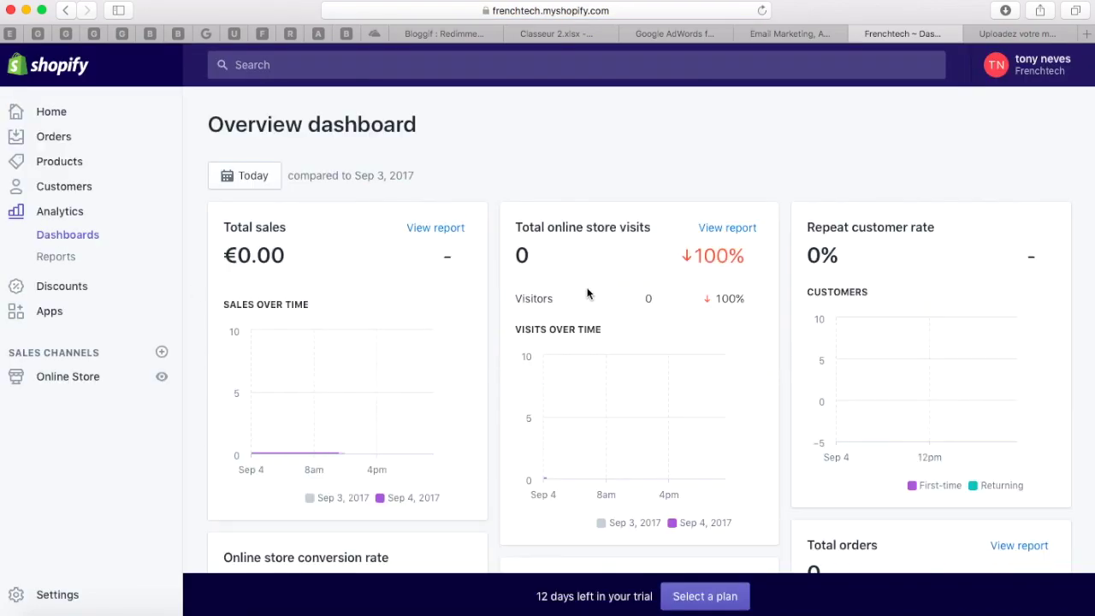
scroll(614, 422, down, 15)
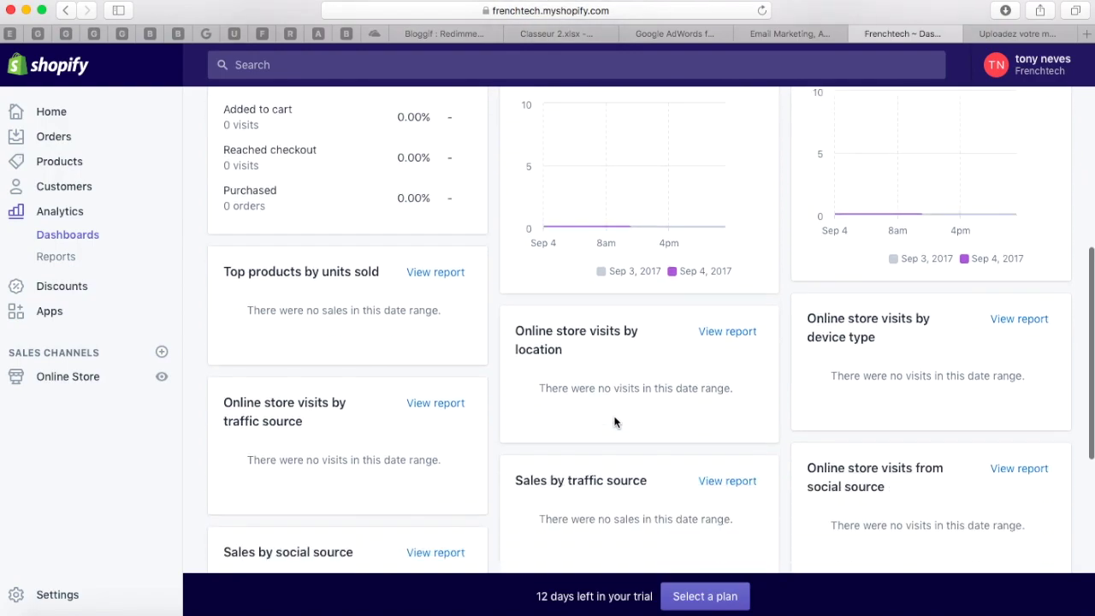
scroll(614, 422, up, 5)
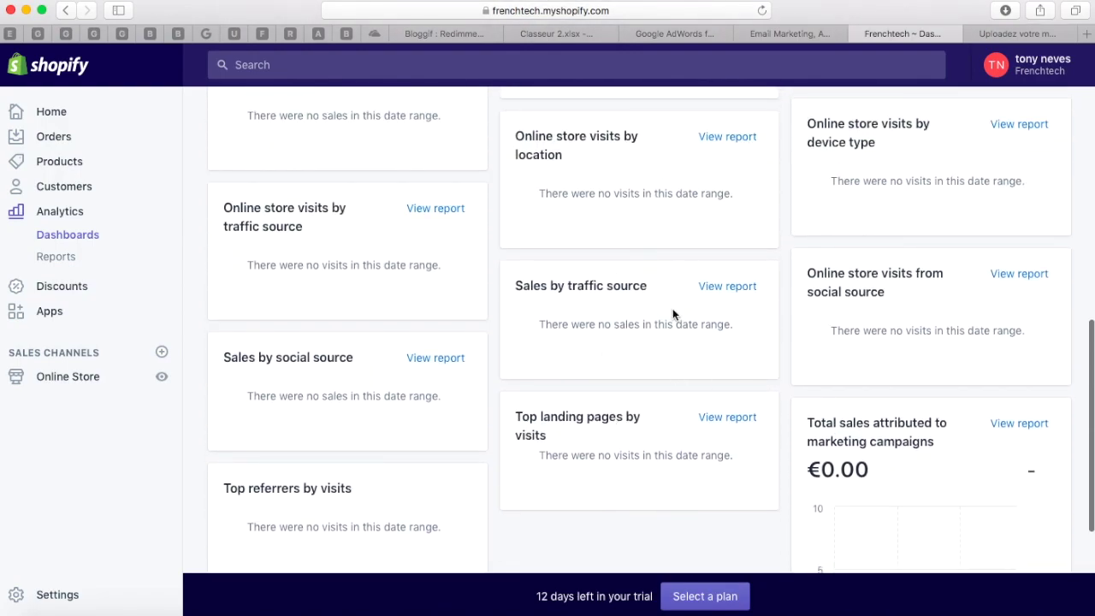
scroll(675, 313, up, 10)
scroll(716, 270, up, 1)
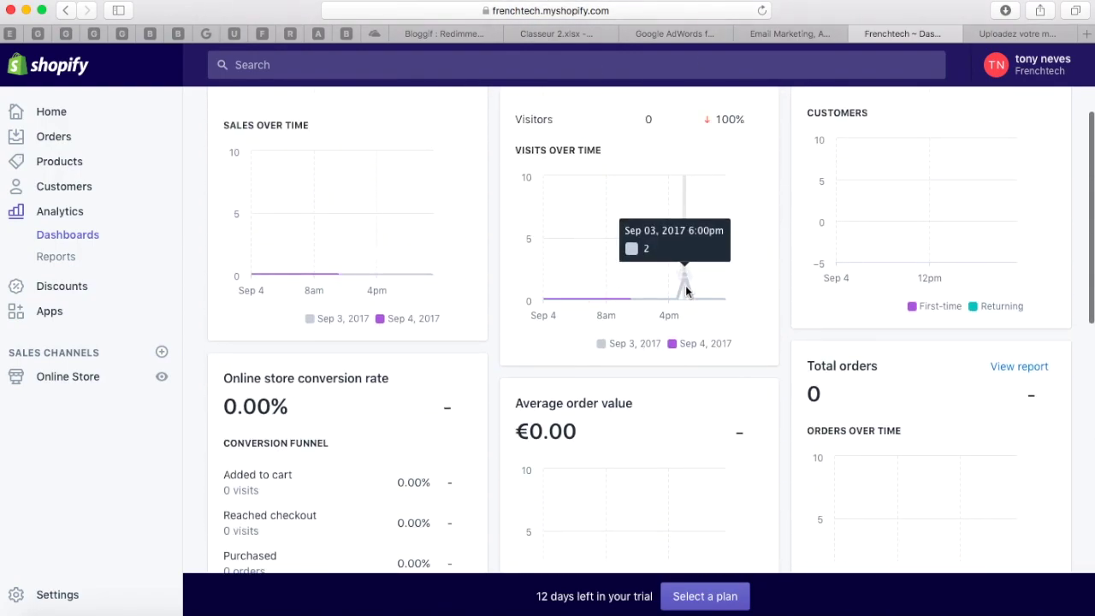
scroll(729, 287, up, 5)
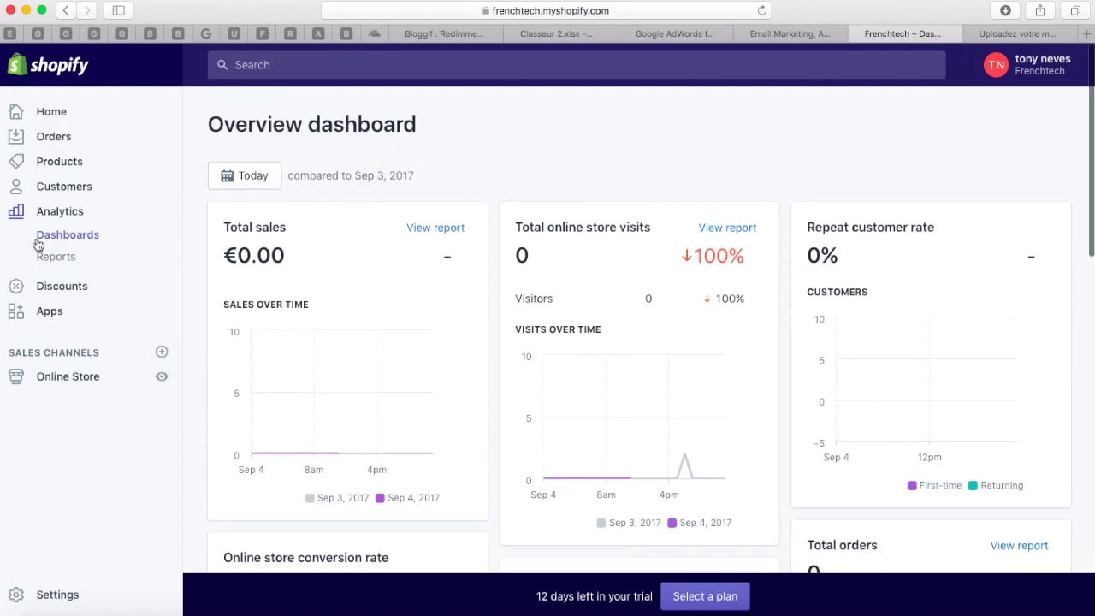
Open the Discounts section and look over its page.
click(59, 289)
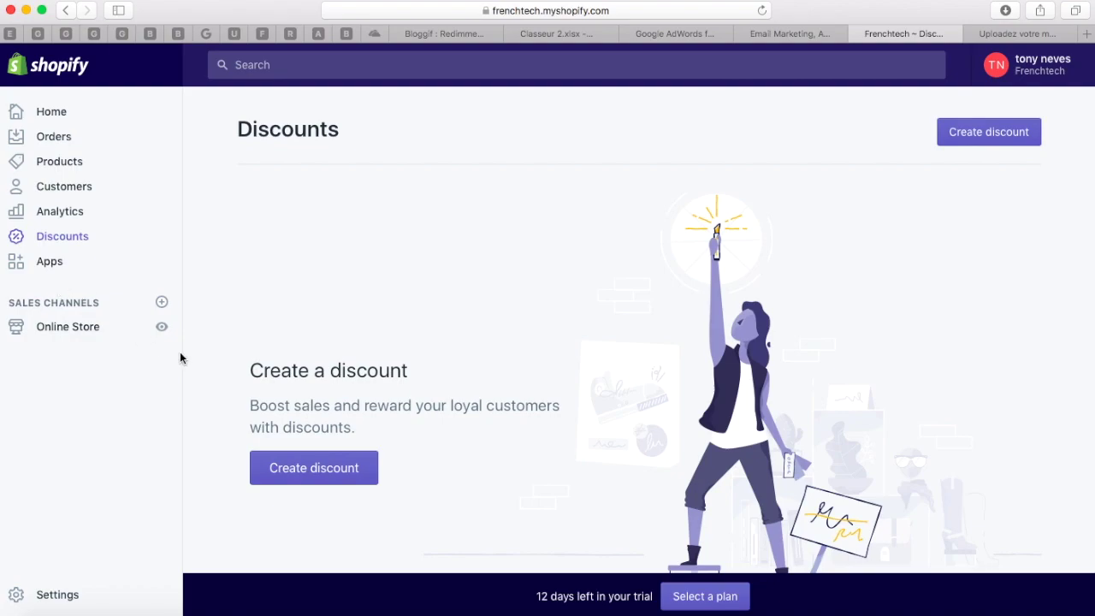
scroll(180, 353, down, 2)
scroll(242, 349, up, 2)
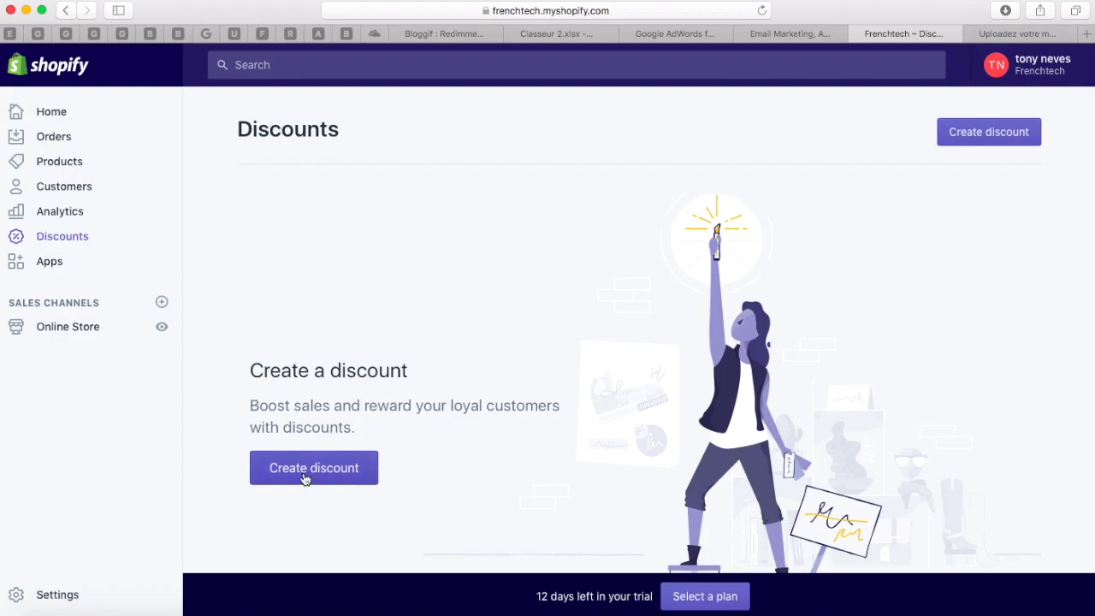
Open a new discount code form and review its type, scope, customer eligibility, usage limit and active date settings.
click(349, 478)
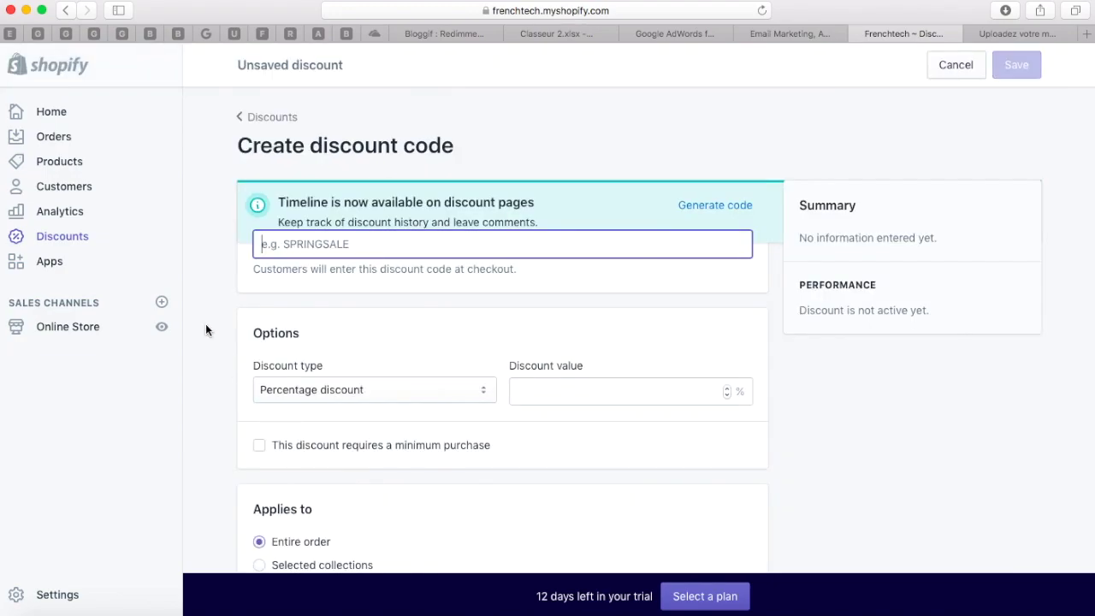
scroll(228, 310, down, 5)
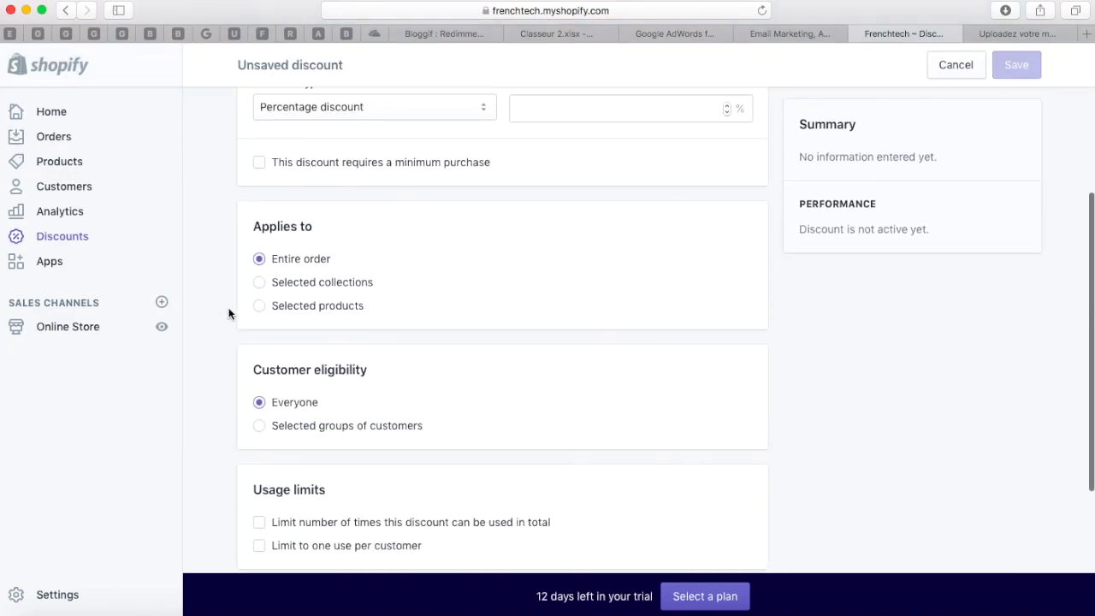
scroll(228, 313, down, 3)
scroll(228, 313, up, 7)
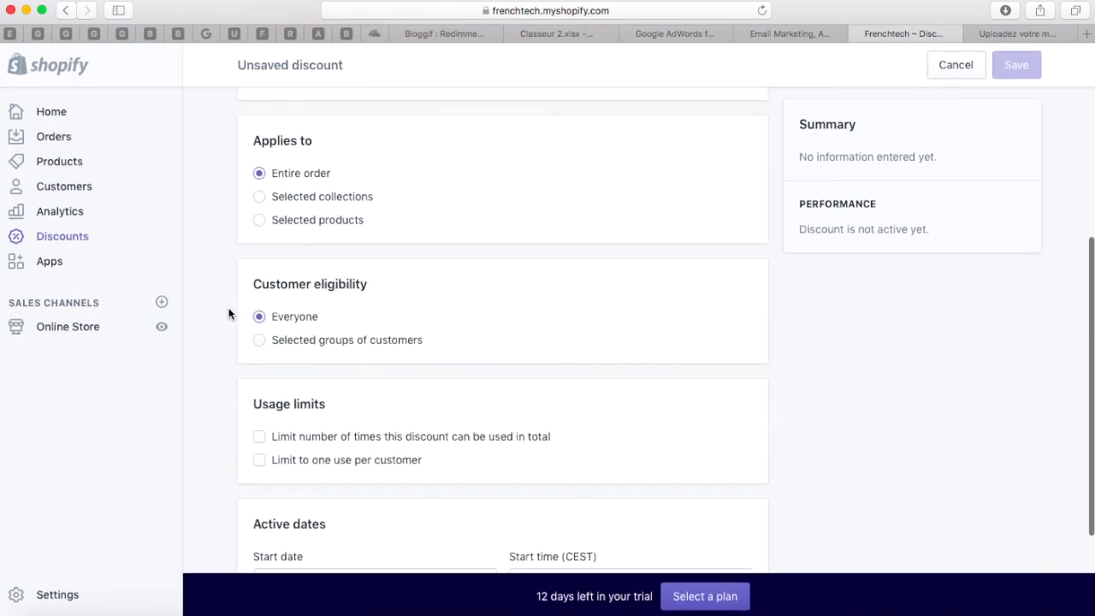
scroll(589, 215, down, 8)
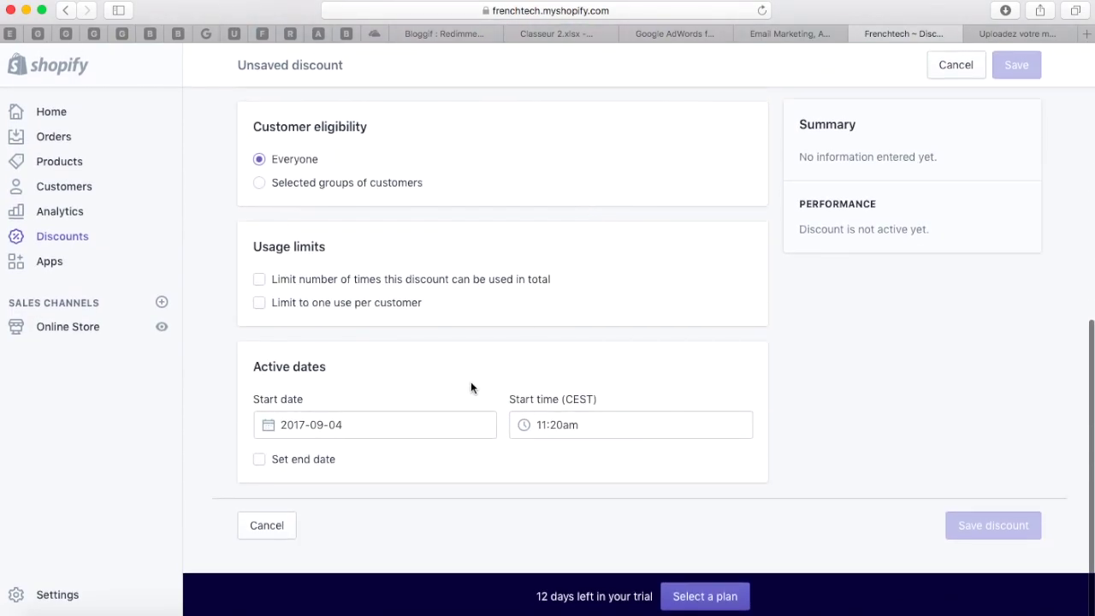
scroll(565, 387, up, 8)
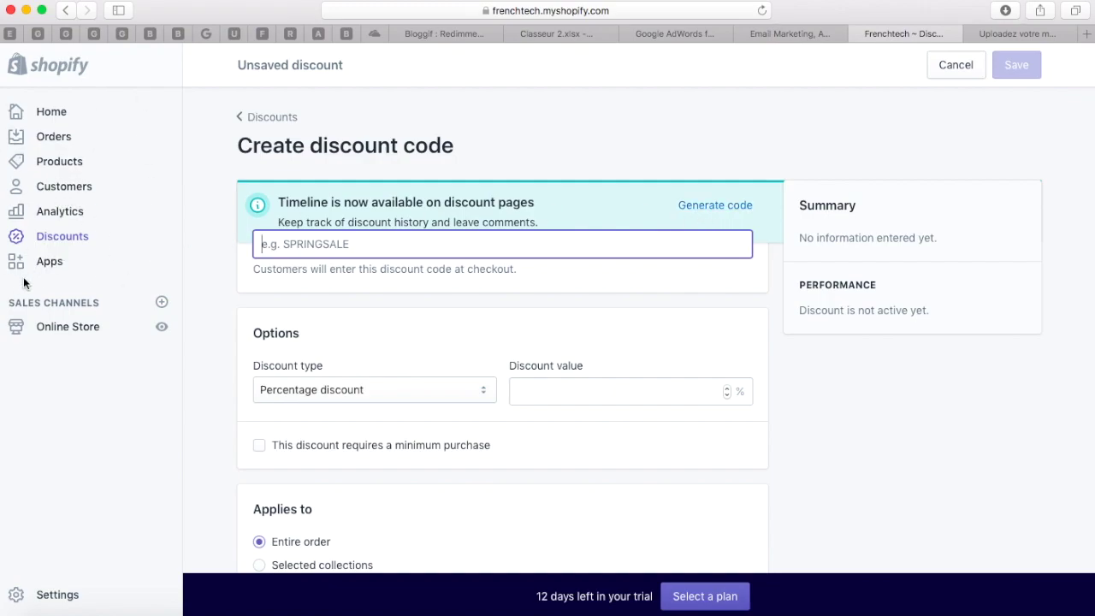
Open the Apps section and browse the recommended apps.
click(48, 263)
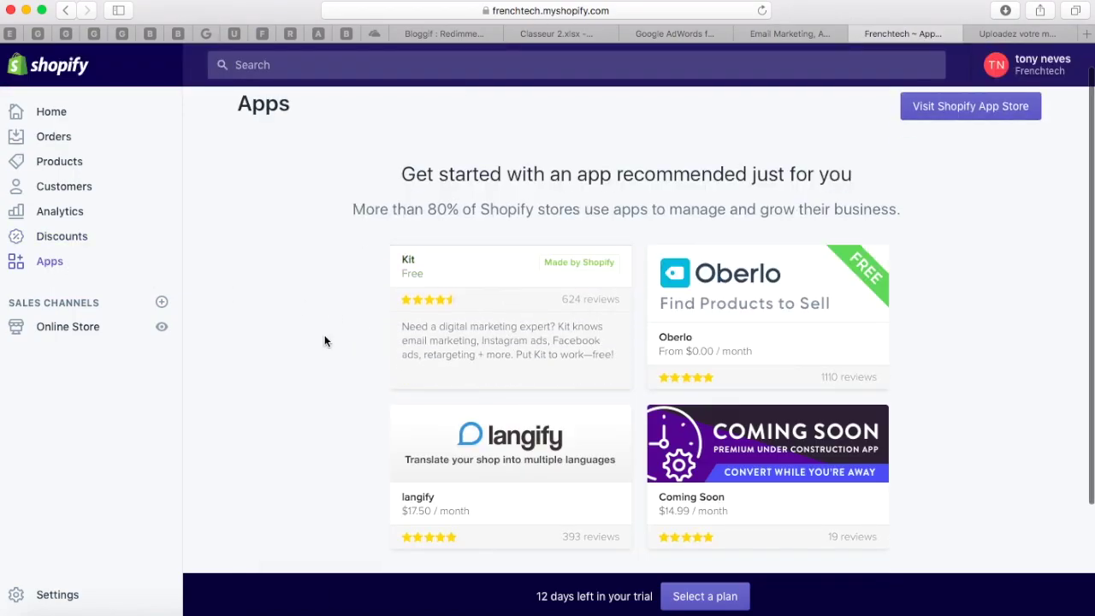
scroll(286, 347, down, 2)
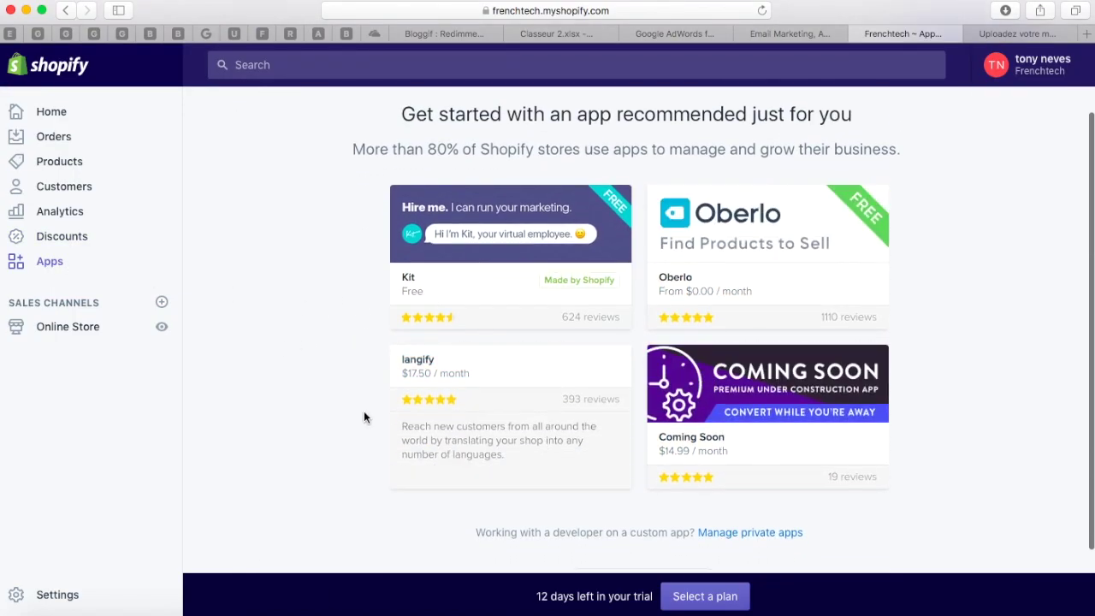
scroll(364, 411, down, 3)
scroll(315, 401, up, 5)
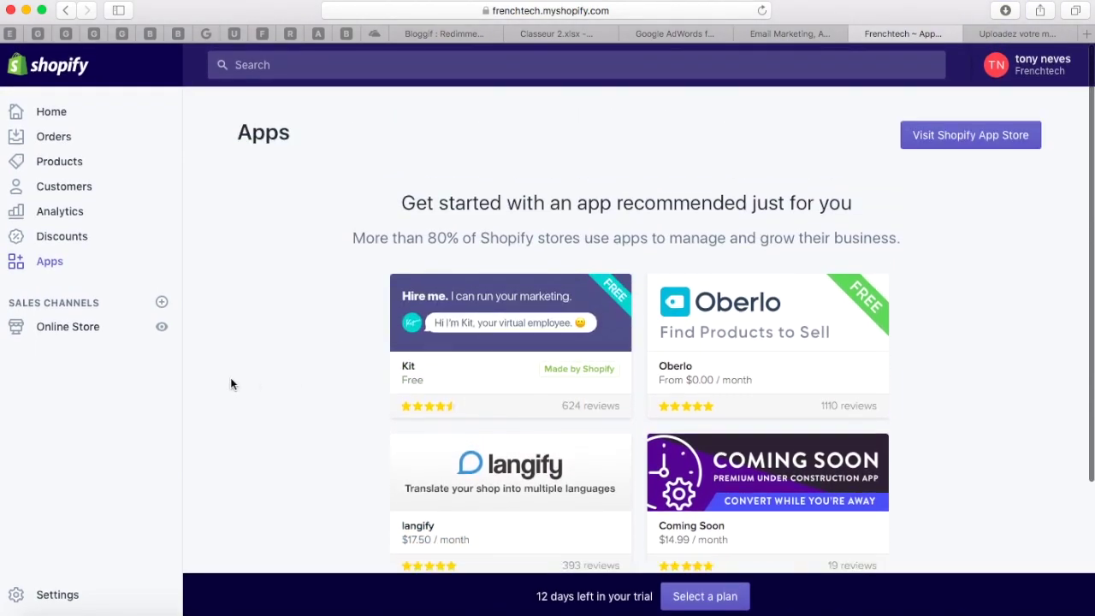
Open the Online Store's Themes page and look over the current theme and theme list.
click(69, 335)
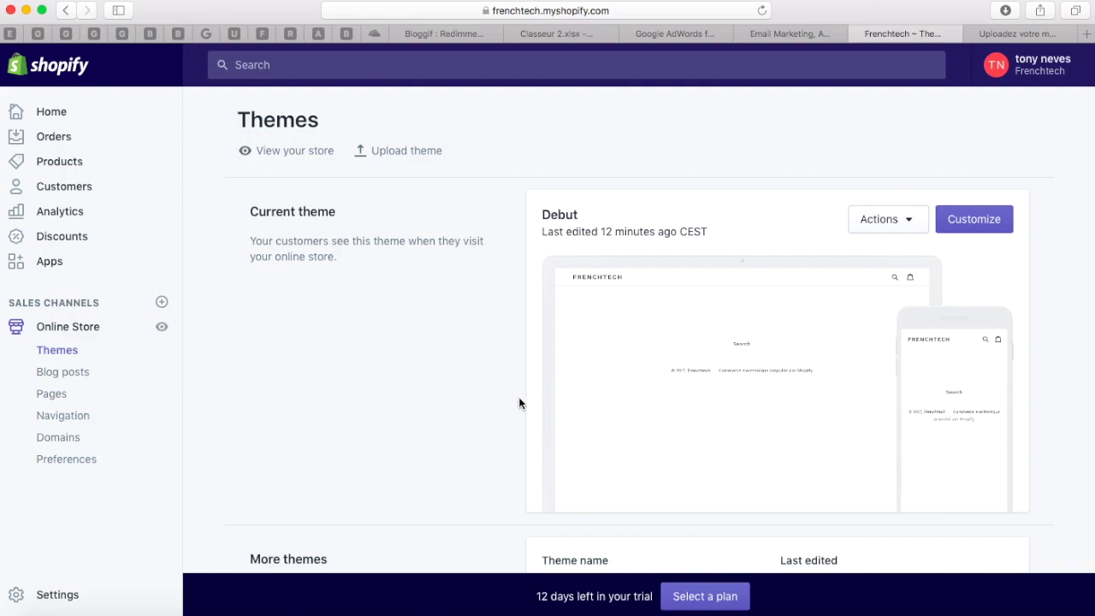
scroll(520, 399, down, 5)
scroll(376, 325, up, 5)
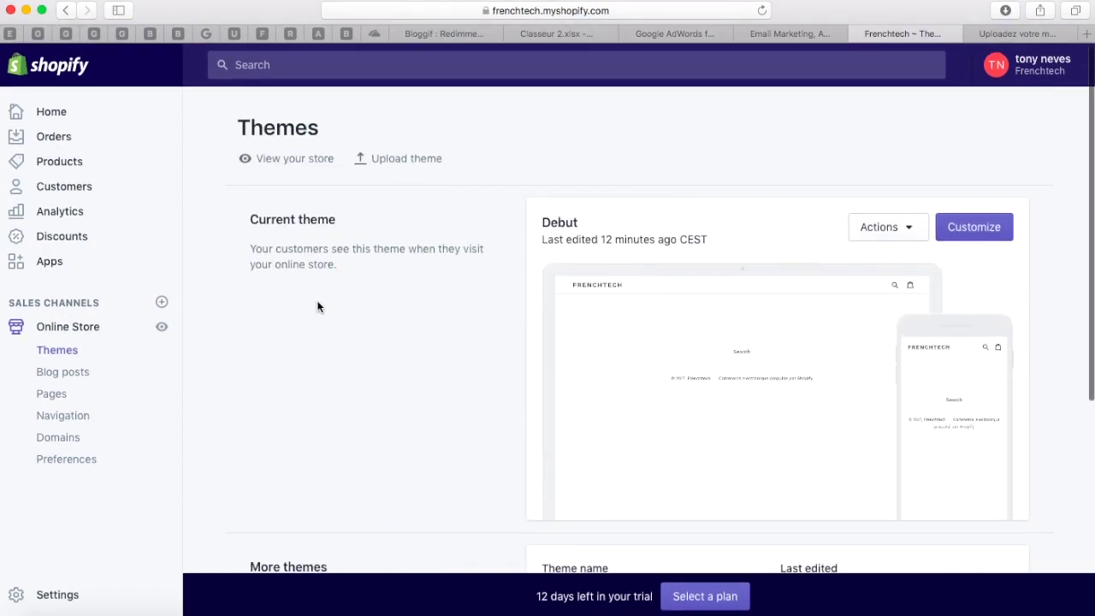
Browse Shopify's free themes from the Themes page and install the Supply theme.
scroll(386, 360, down, 5)
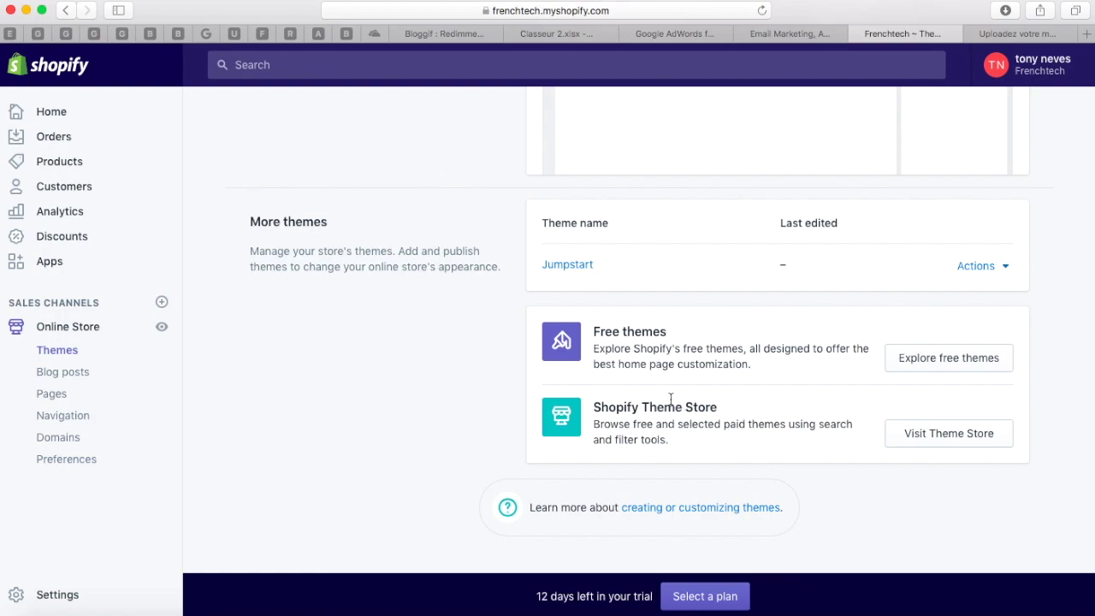
scroll(665, 401, up, 1)
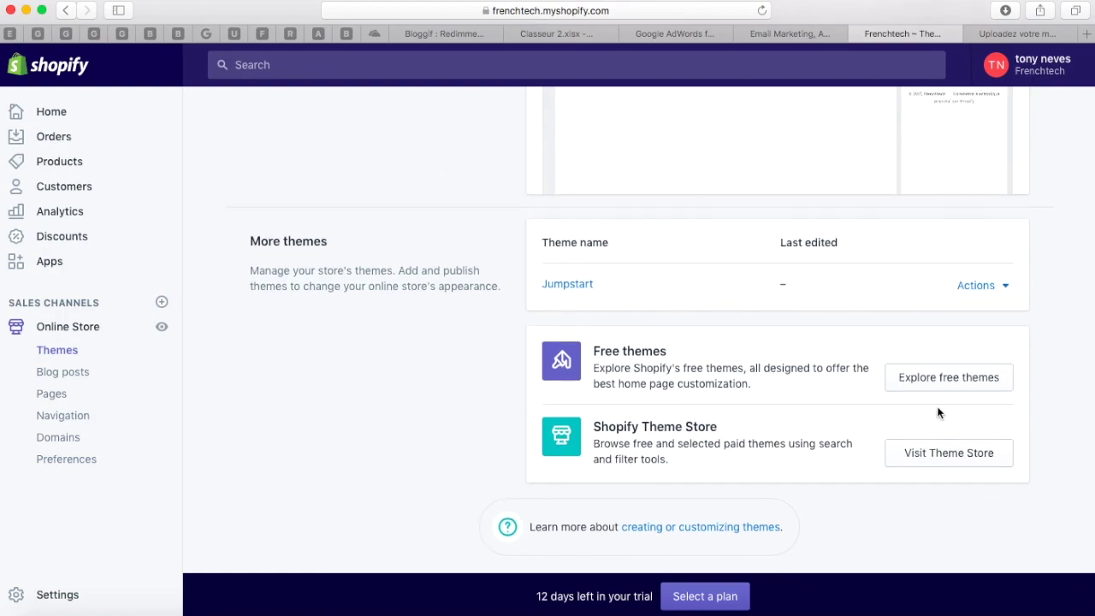
click(947, 385)
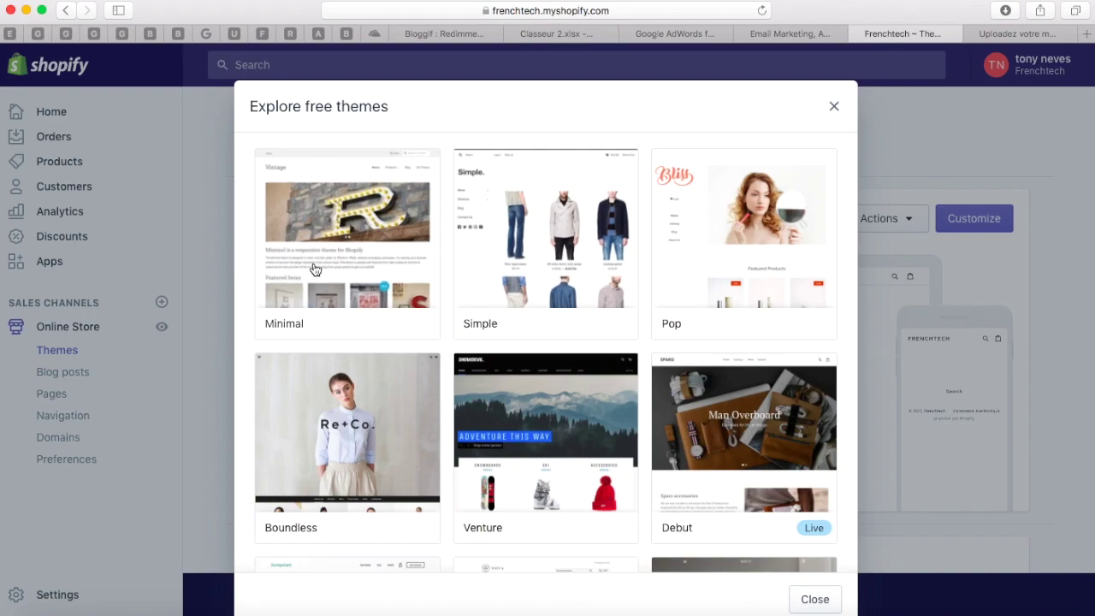
scroll(557, 459, down, 5)
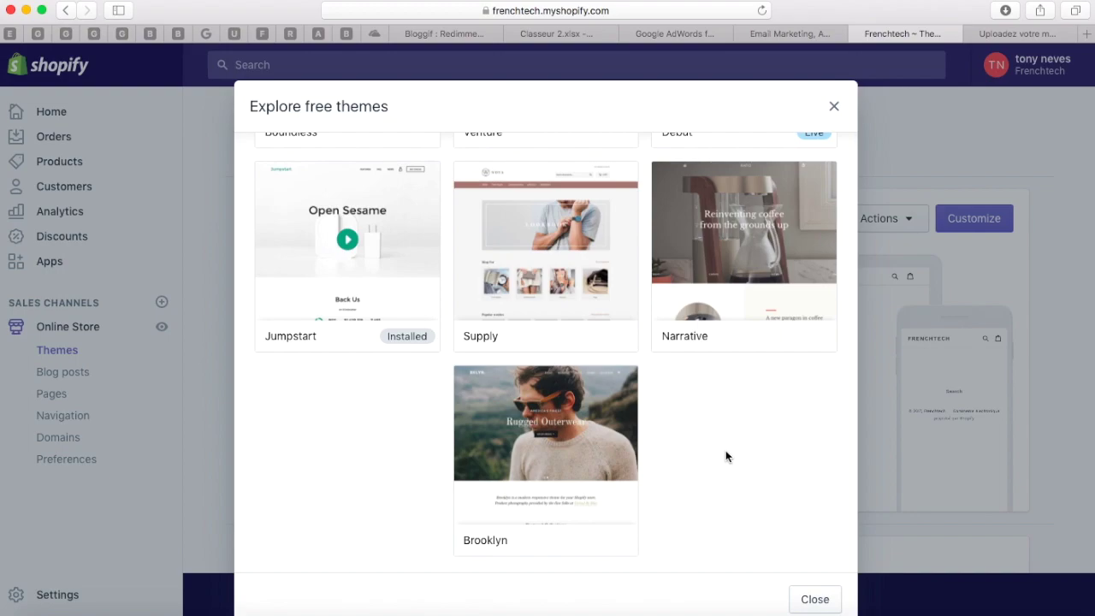
scroll(726, 450, up, 1)
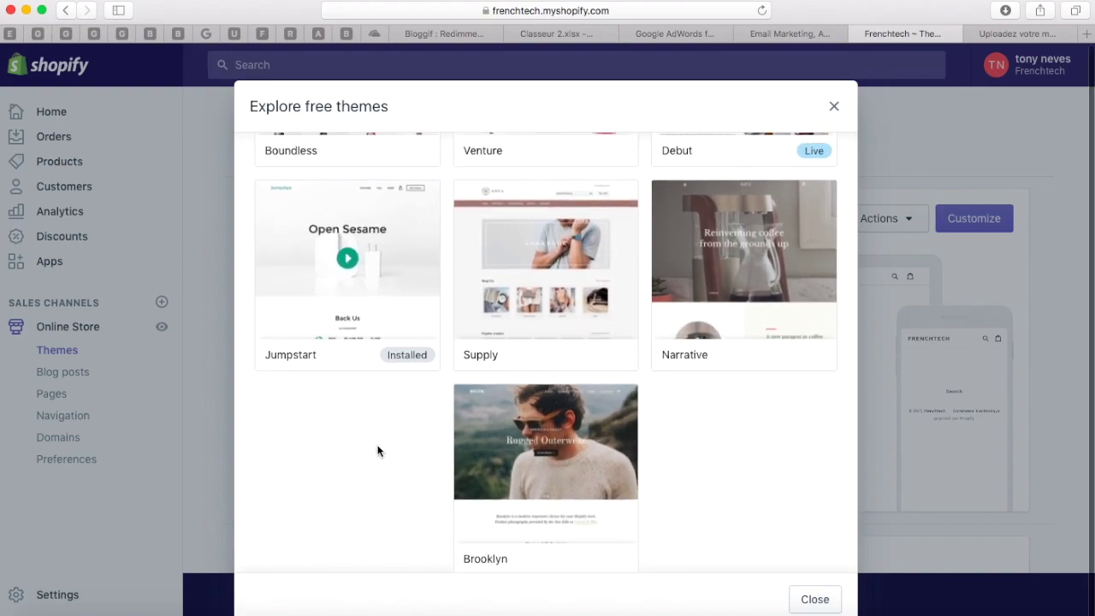
scroll(335, 311, down, 10)
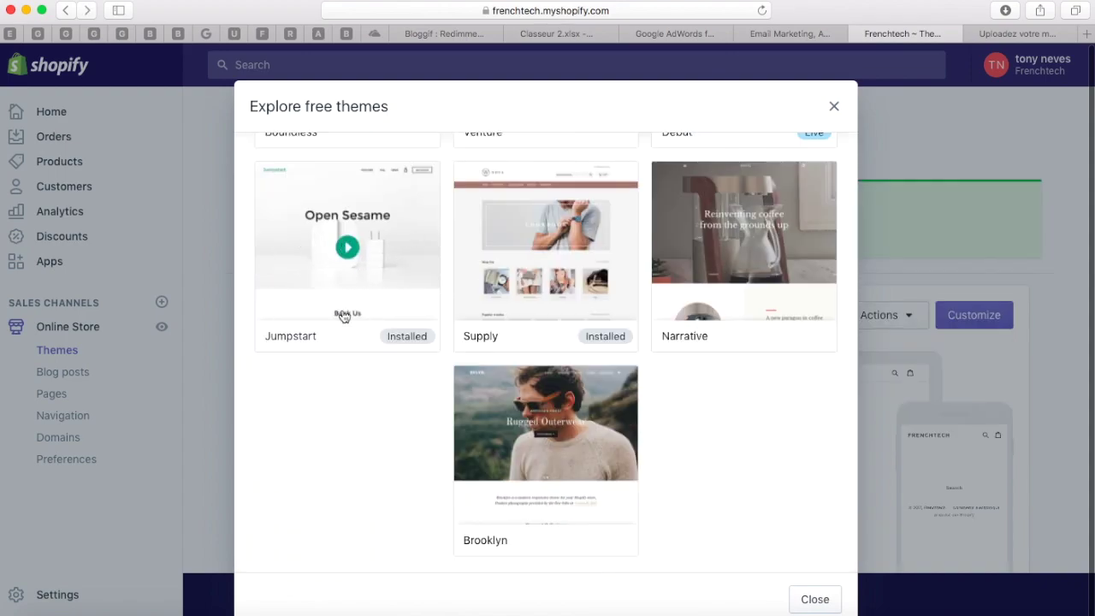
Review the Jumpstart theme's preview and features, and close the free themes window.
scroll(323, 309, up, 2)
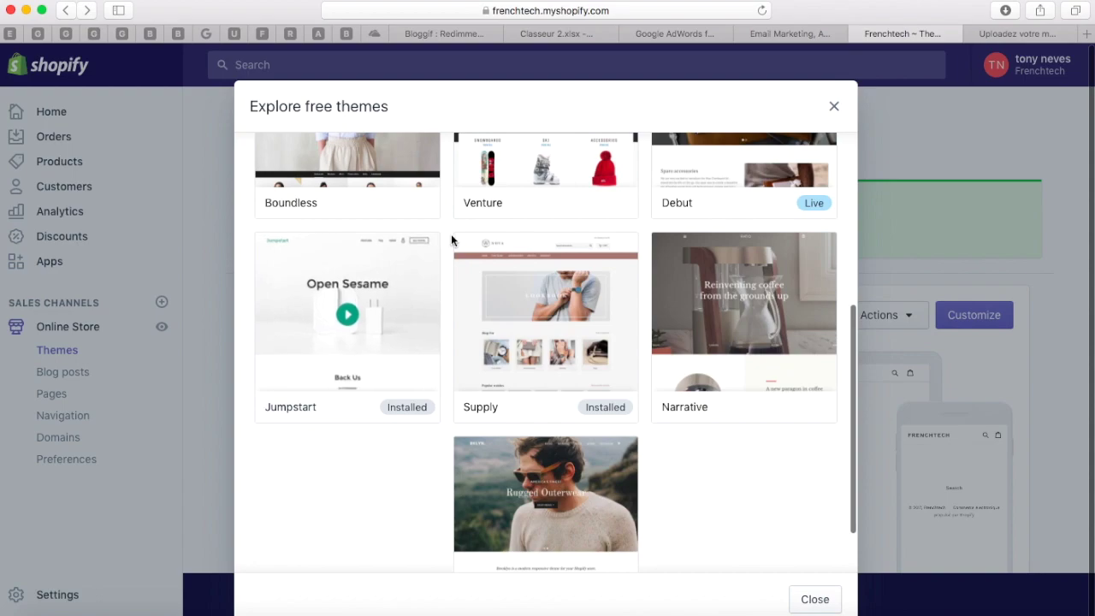
click(325, 367)
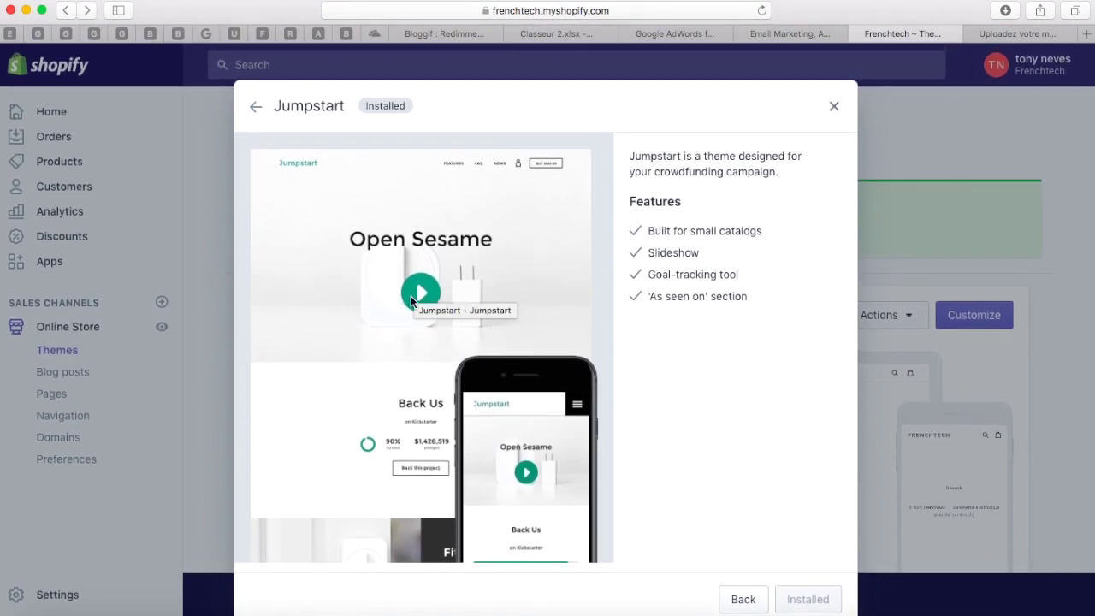
click(835, 107)
Open the current Debut theme for customization and show its Header section settings.
scroll(641, 359, down, 5)
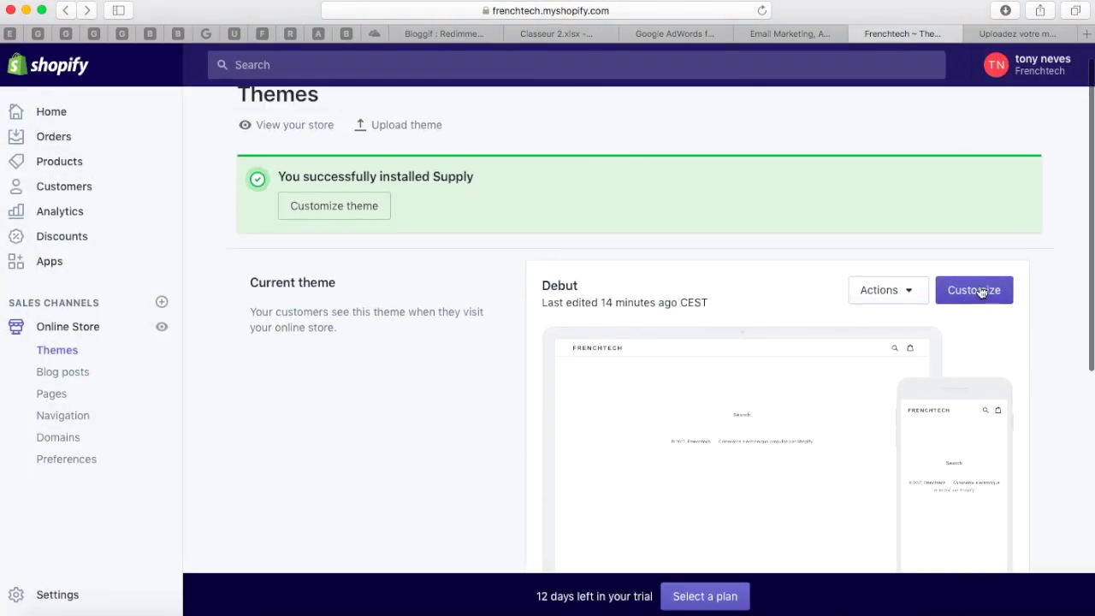
click(975, 290)
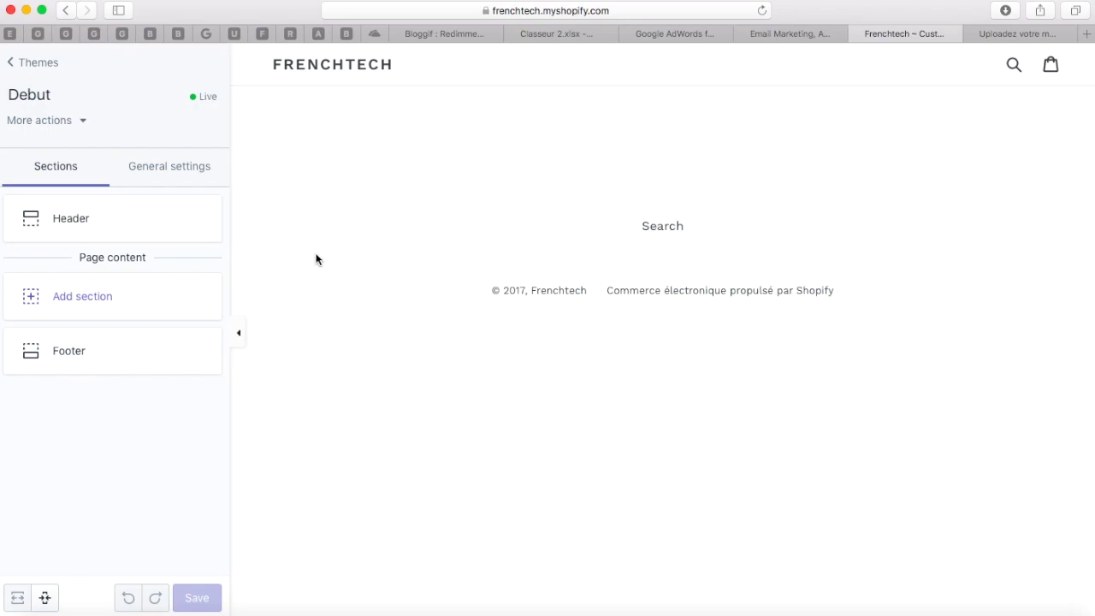
scroll(345, 357, down, 1)
click(127, 207)
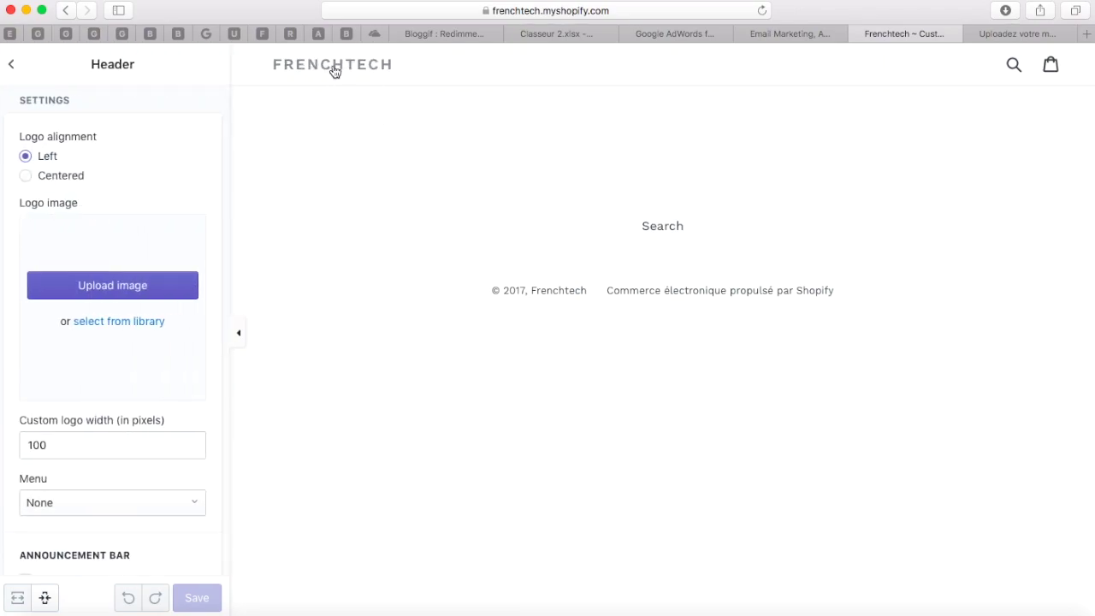
Preview the Centered logo alignment in the header and restore the Left alignment.
click(55, 178)
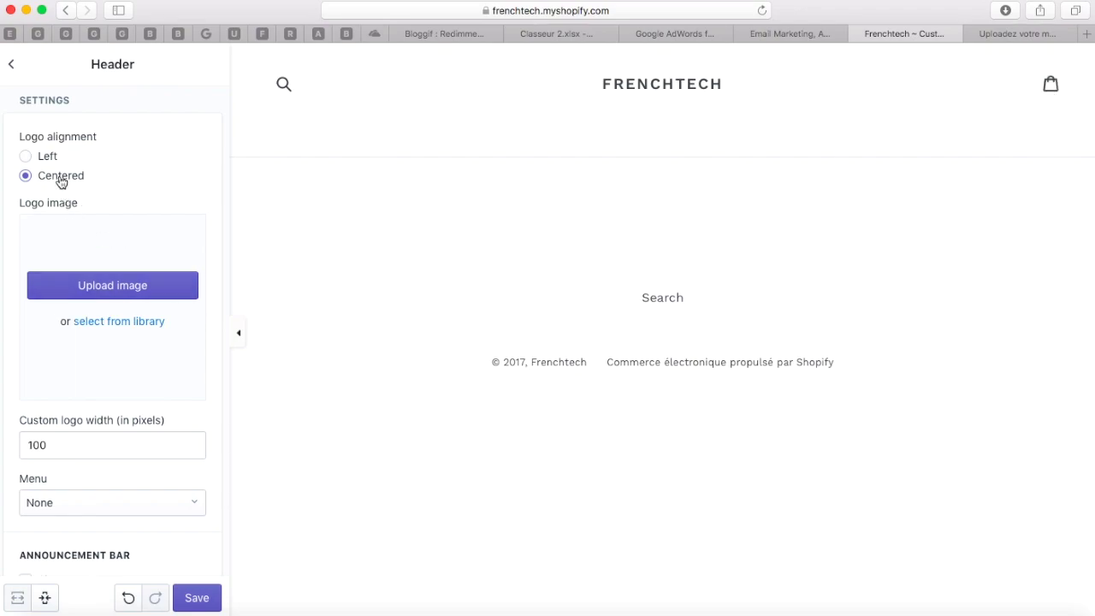
click(38, 157)
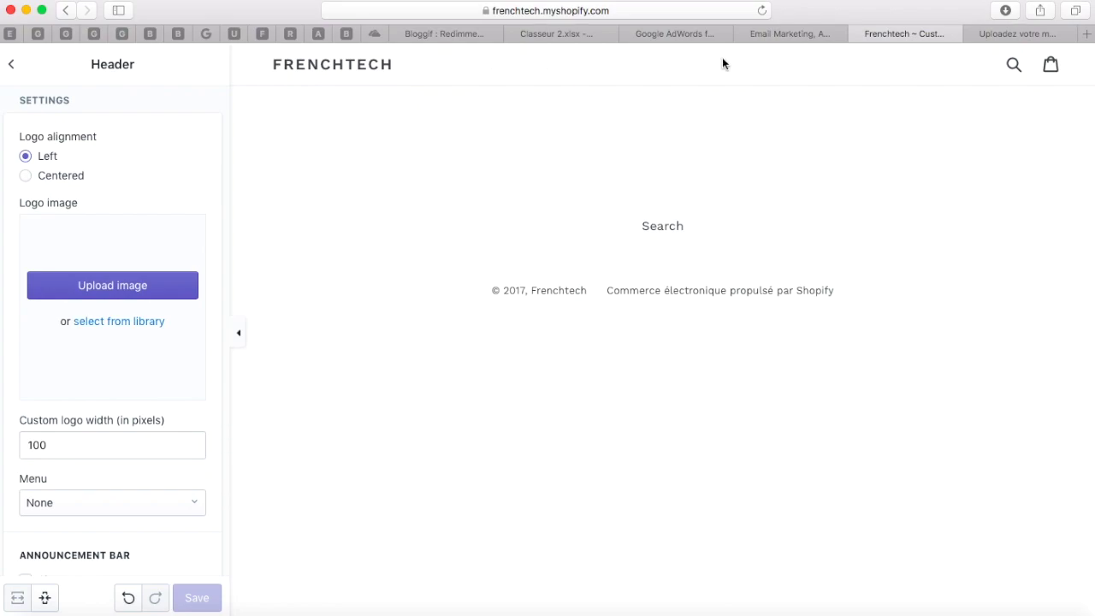
Look through the header's menu choices and assign Main menu to the header.
scroll(142, 430, down, 2)
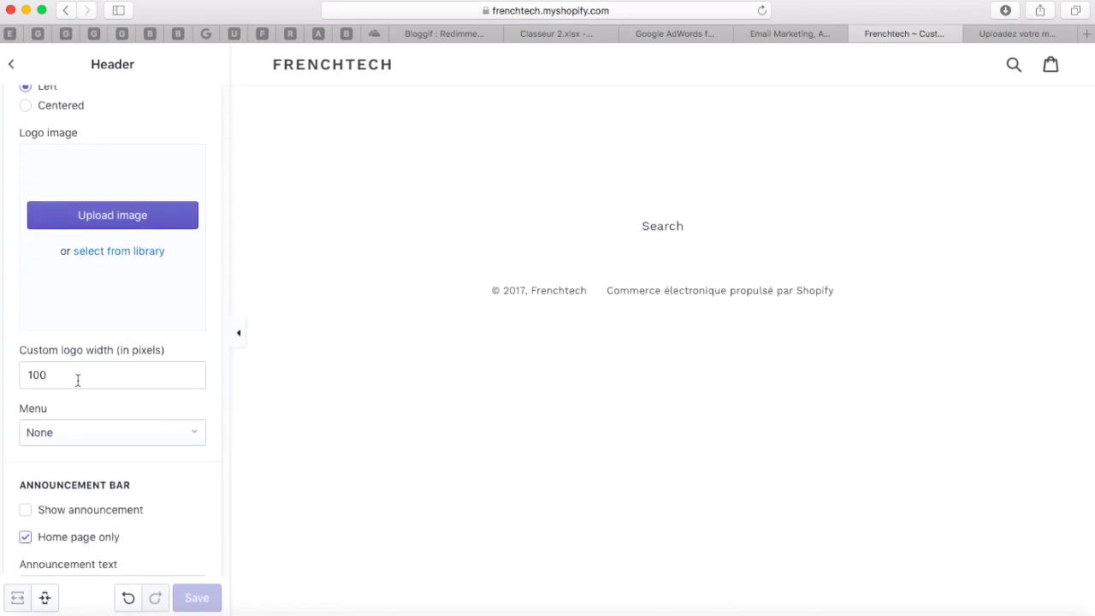
click(90, 439)
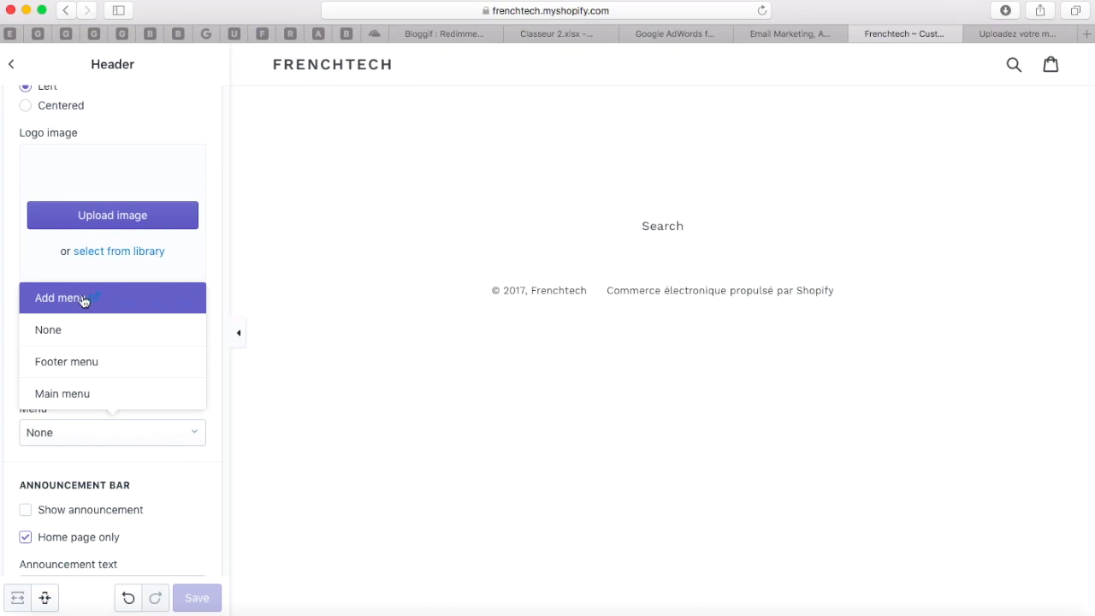
click(179, 474)
scroll(179, 474, up, 1)
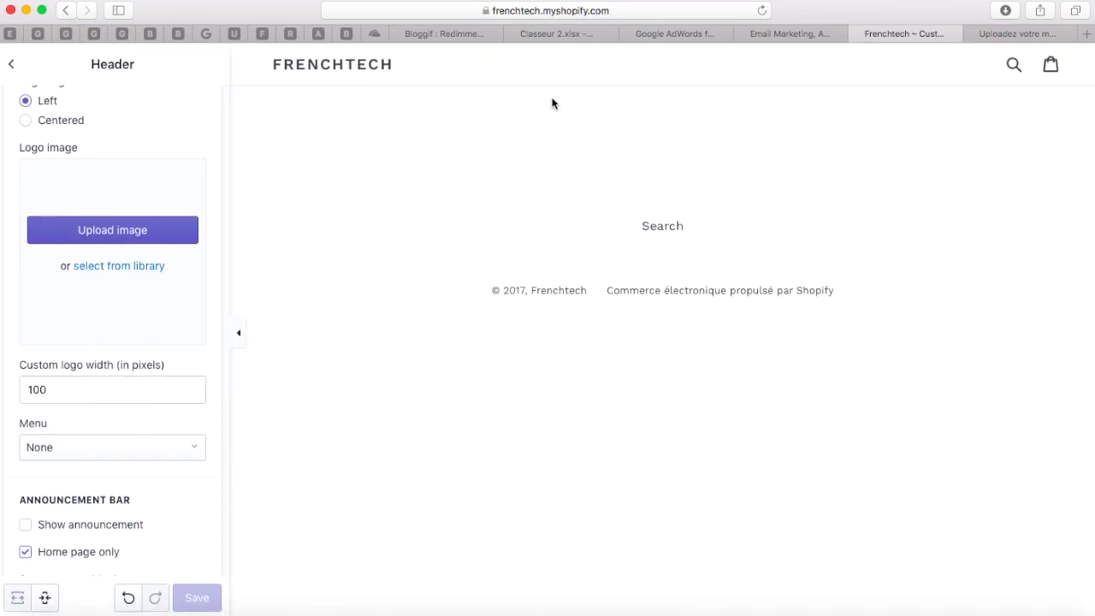
scroll(179, 343, down, 2)
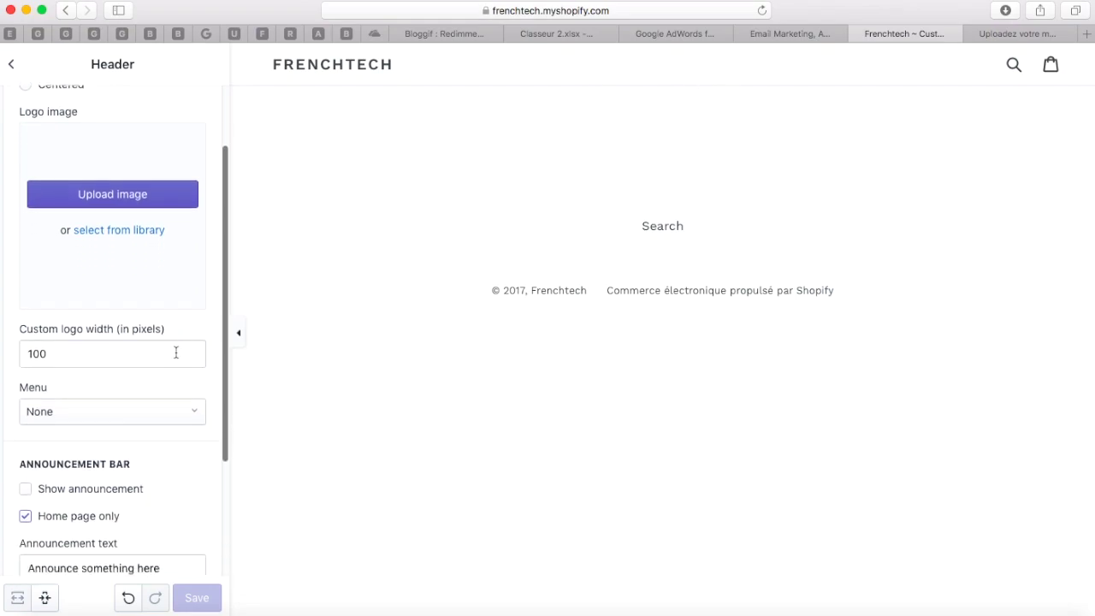
click(142, 414)
click(142, 382)
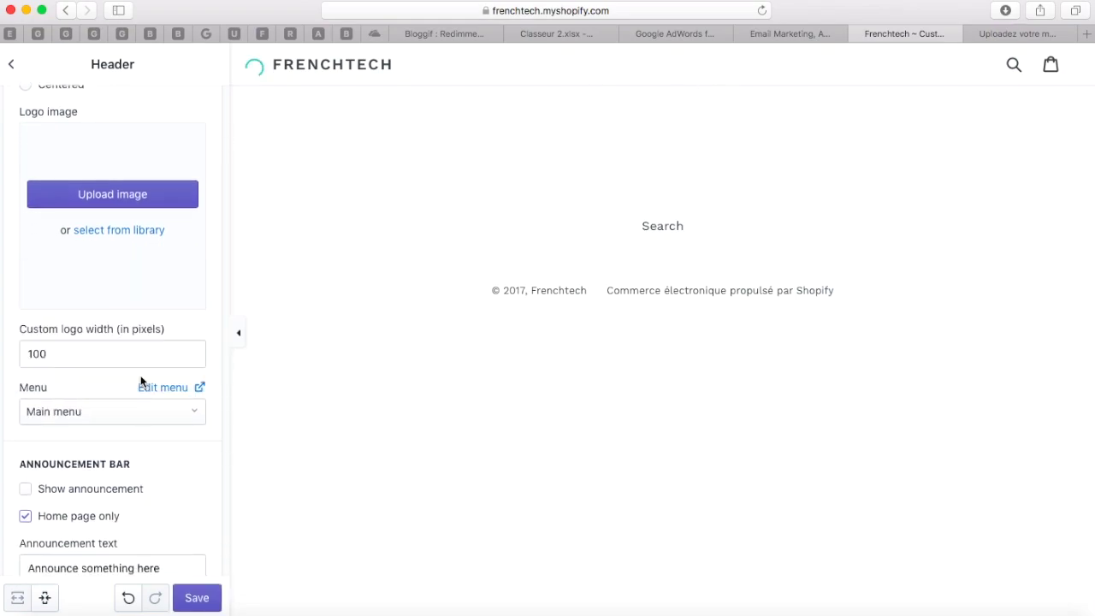
click(123, 409)
click(107, 379)
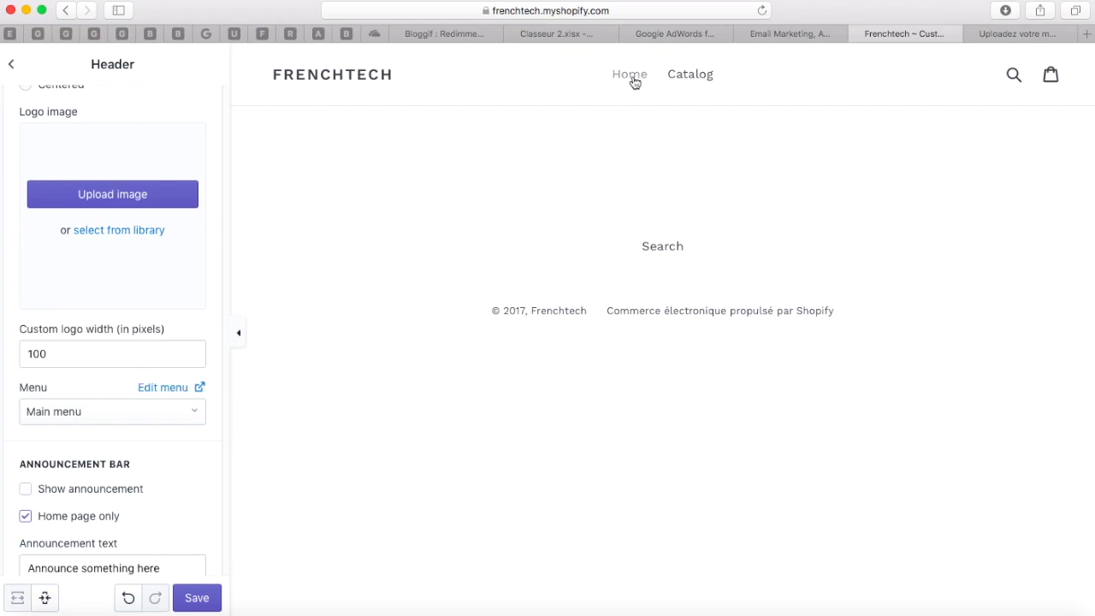
click(159, 416)
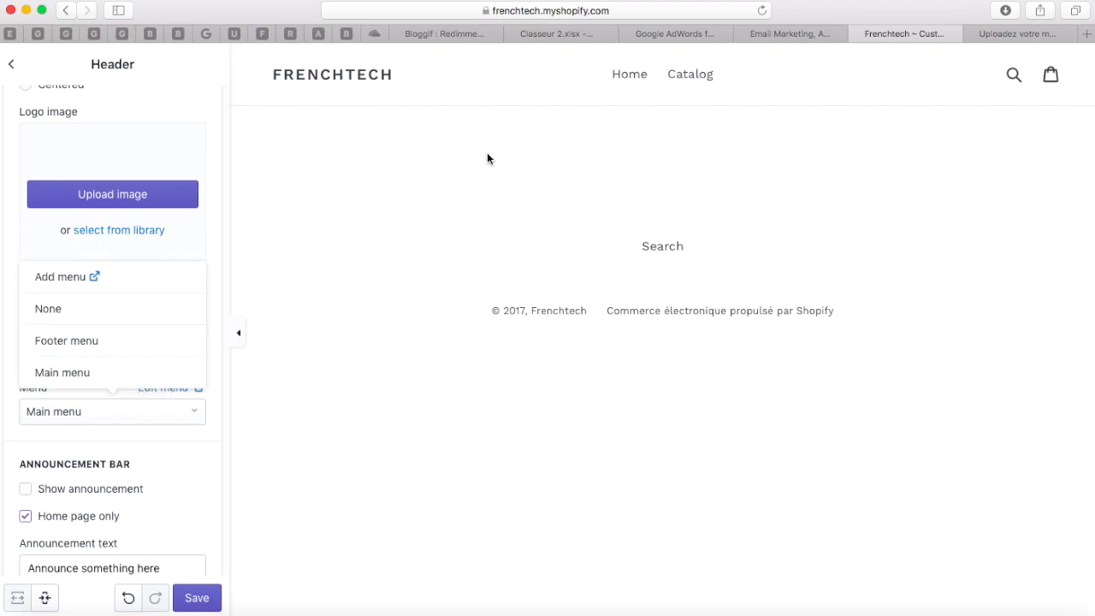
click(203, 114)
Try the Centered logo alignment with the main menu displayed and switch back to Left.
scroll(197, 117, up, 3)
click(48, 177)
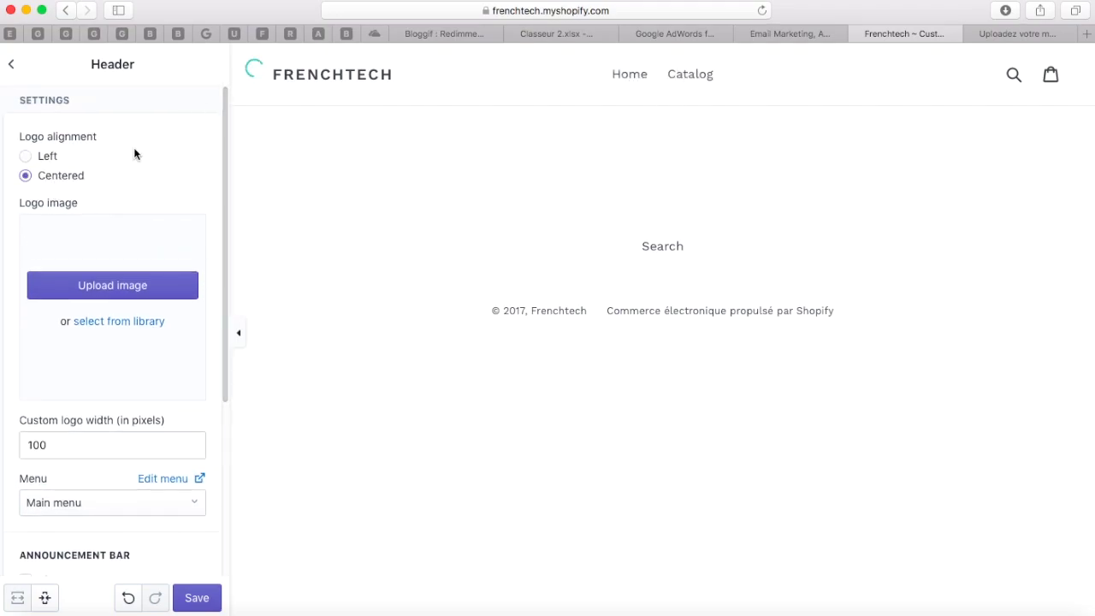
click(38, 155)
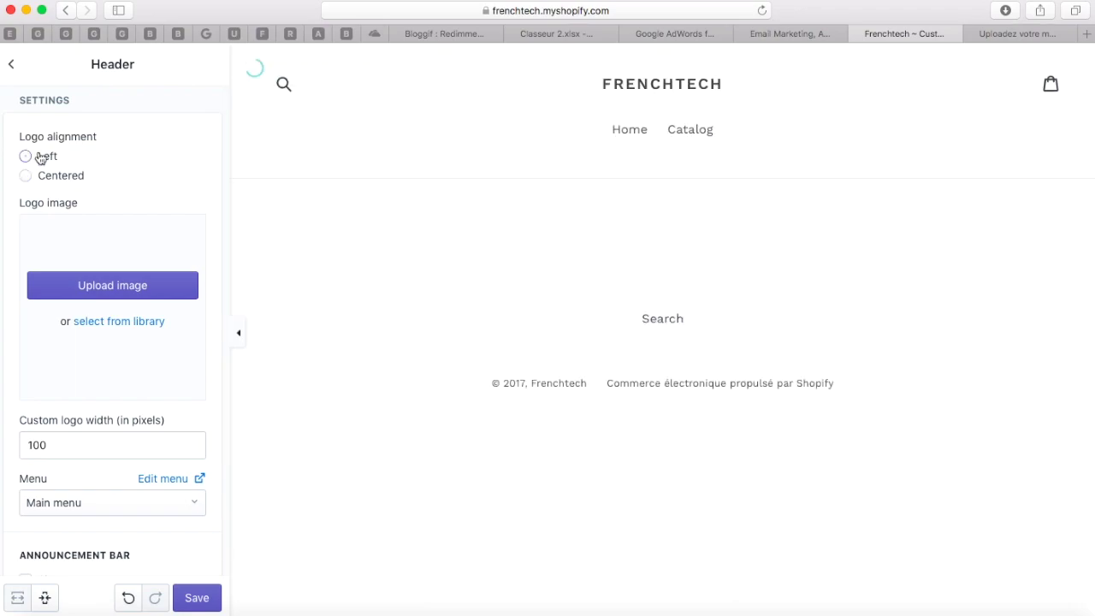
Set the header's menu back to None.
scroll(102, 364, down, 1)
scroll(102, 363, down, 5)
click(119, 250)
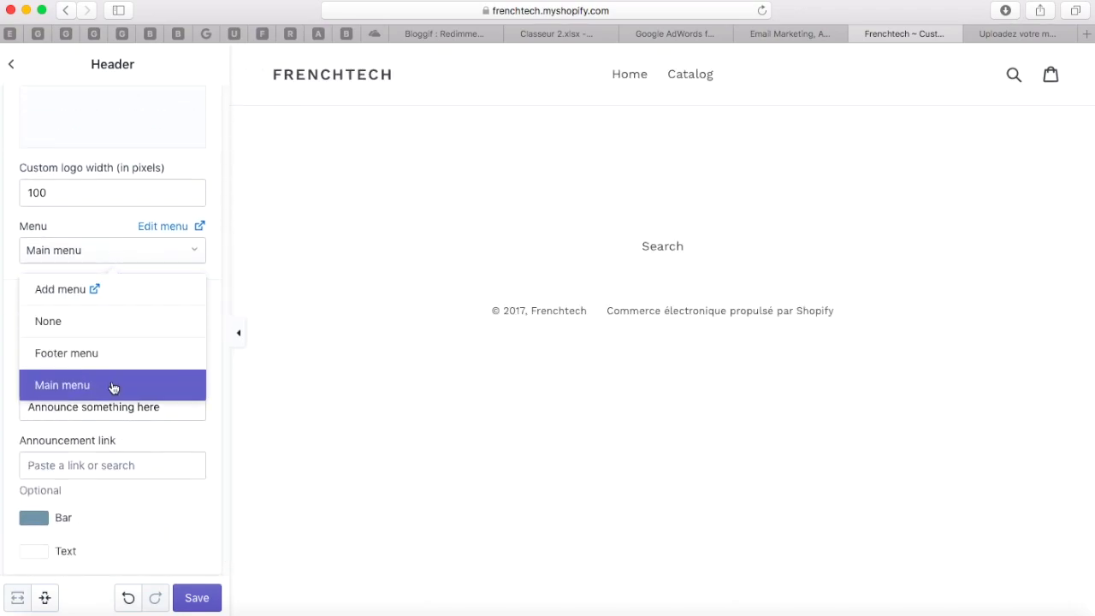
click(123, 329)
Preview the header's announcement bar, view its link options, and turn the announcement off again.
scroll(120, 404, down, 1)
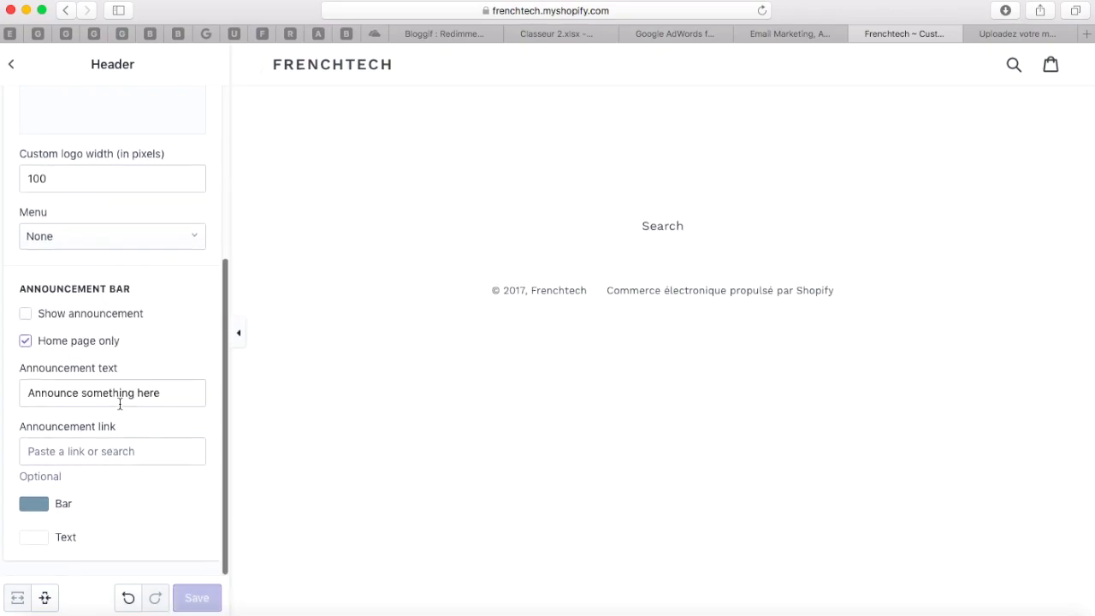
click(74, 317)
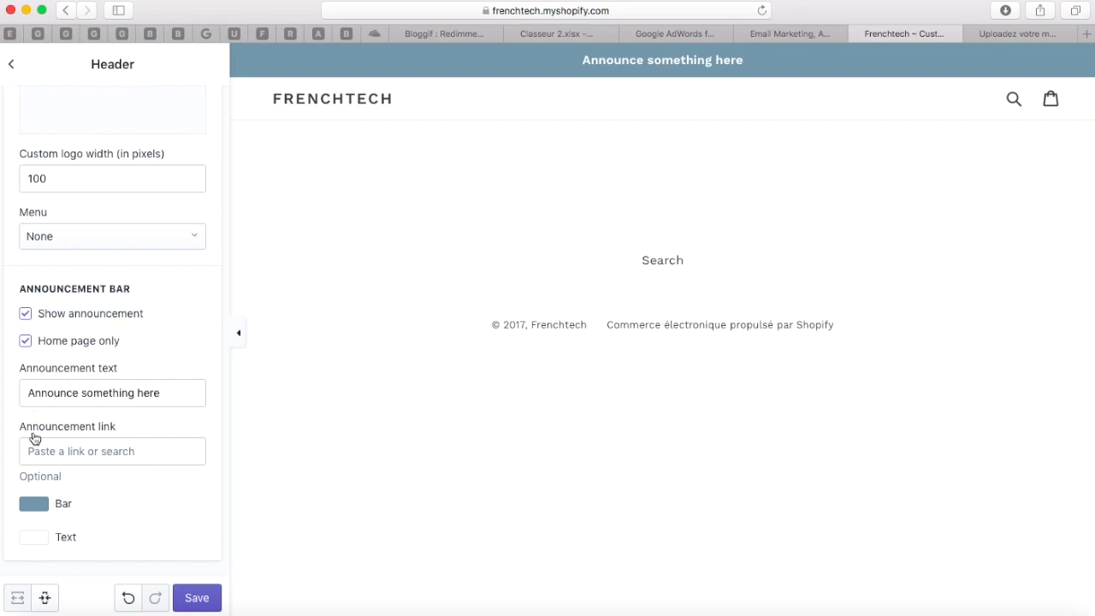
click(85, 451)
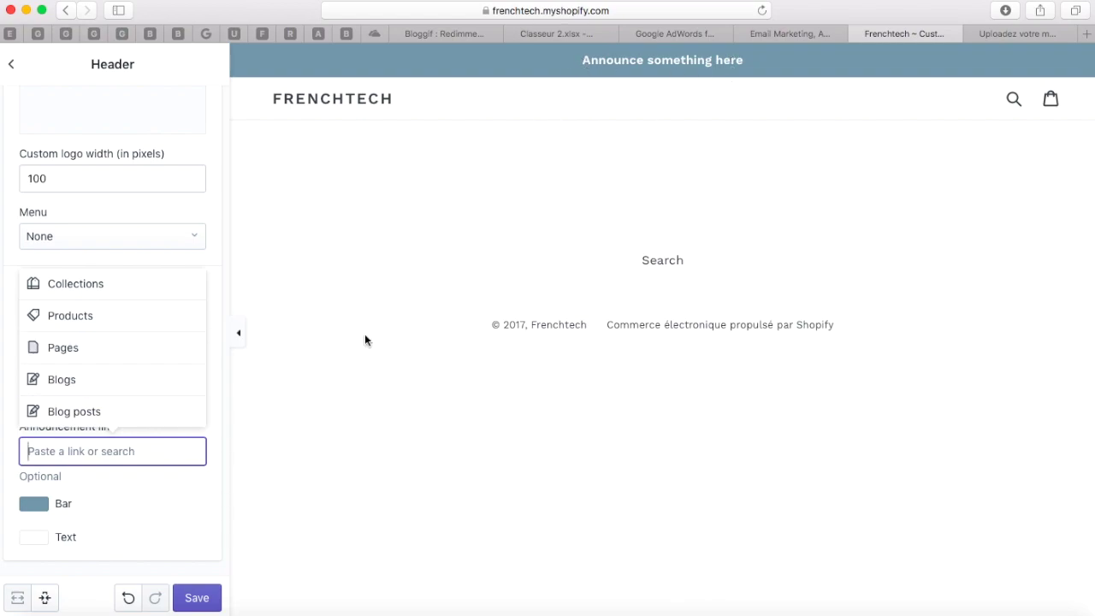
click(153, 505)
click(57, 319)
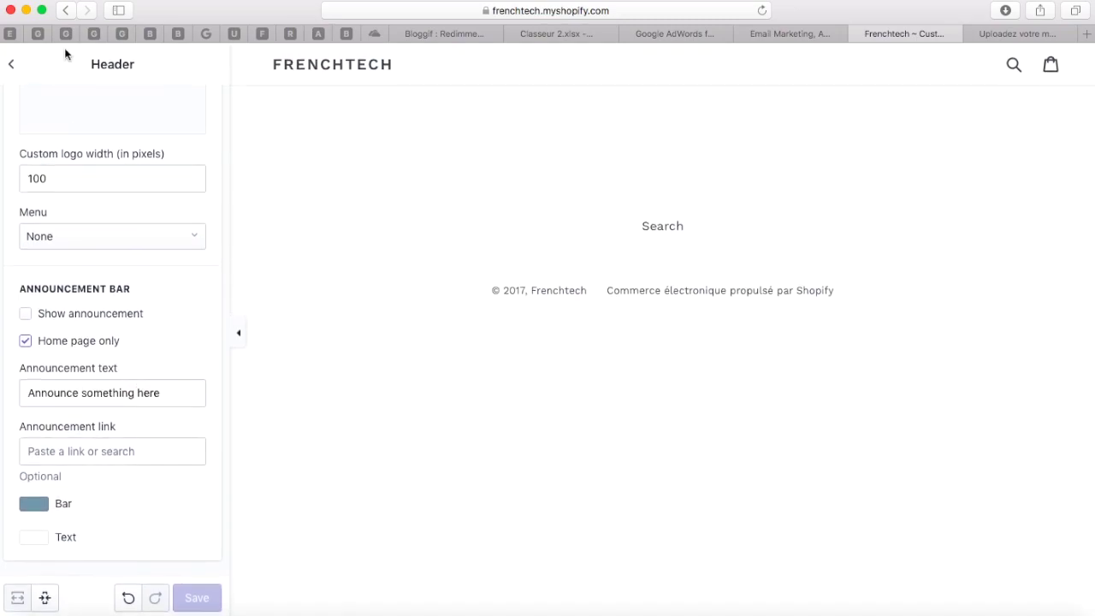
Leave the Header settings and open the list of sections that can be added to the page content.
scroll(80, 232, up, 5)
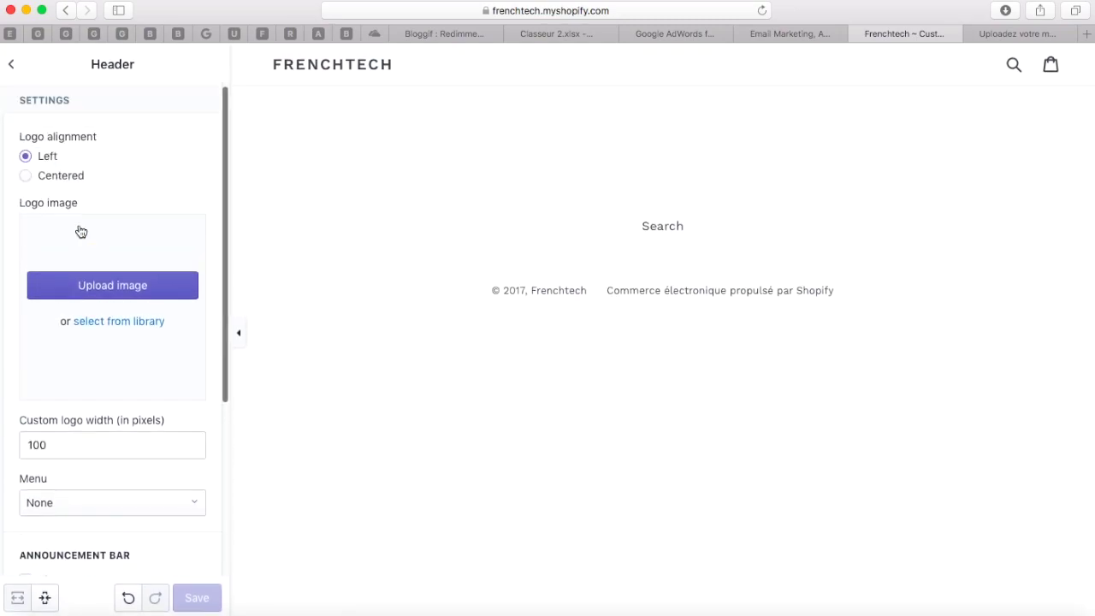
click(12, 68)
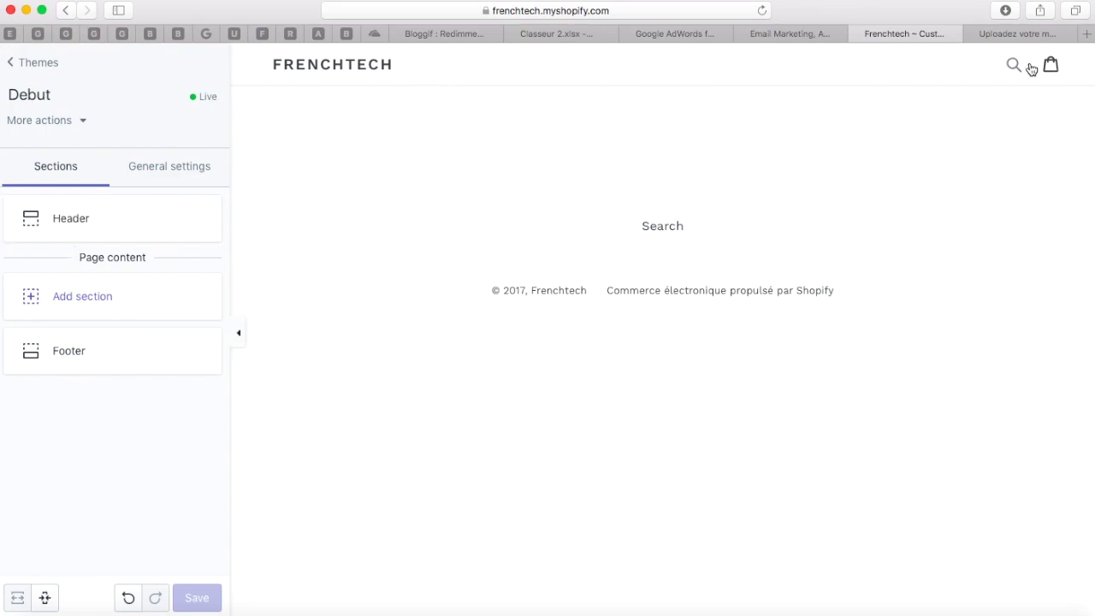
click(56, 301)
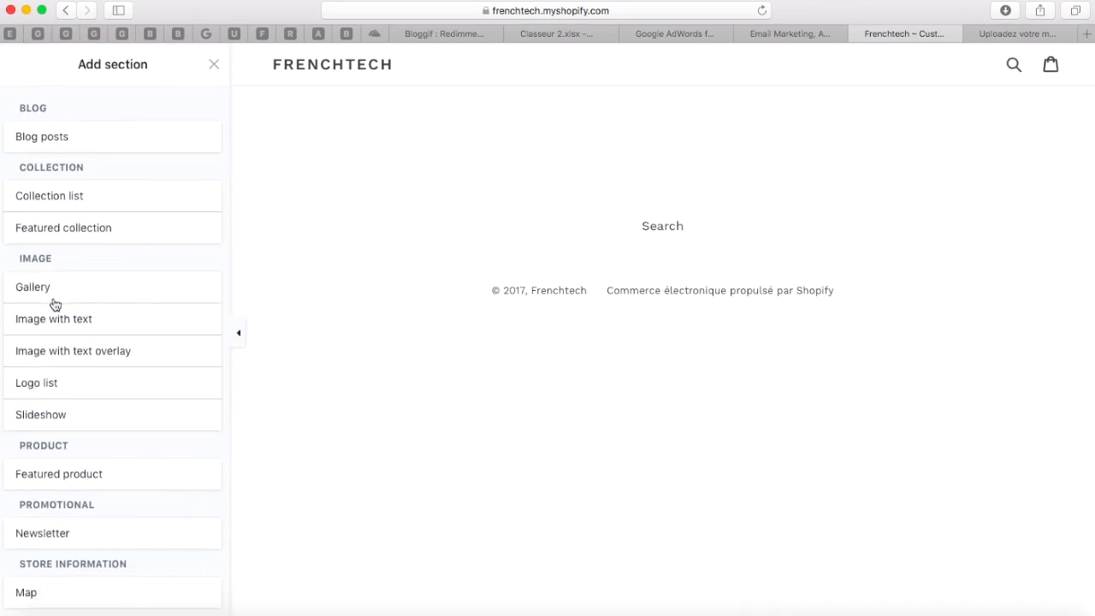
click(213, 64)
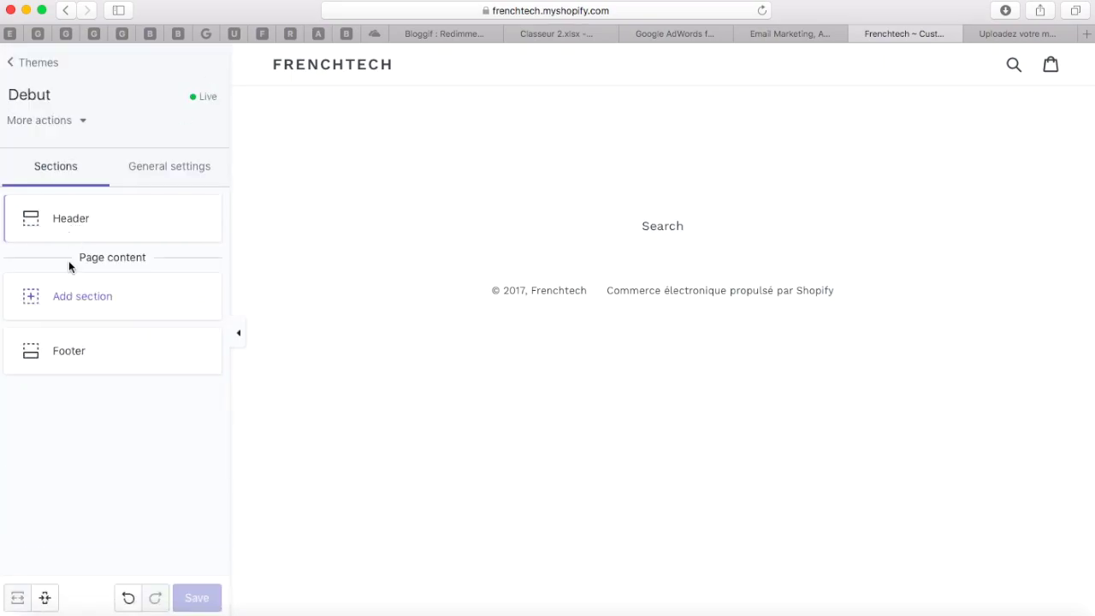
click(60, 302)
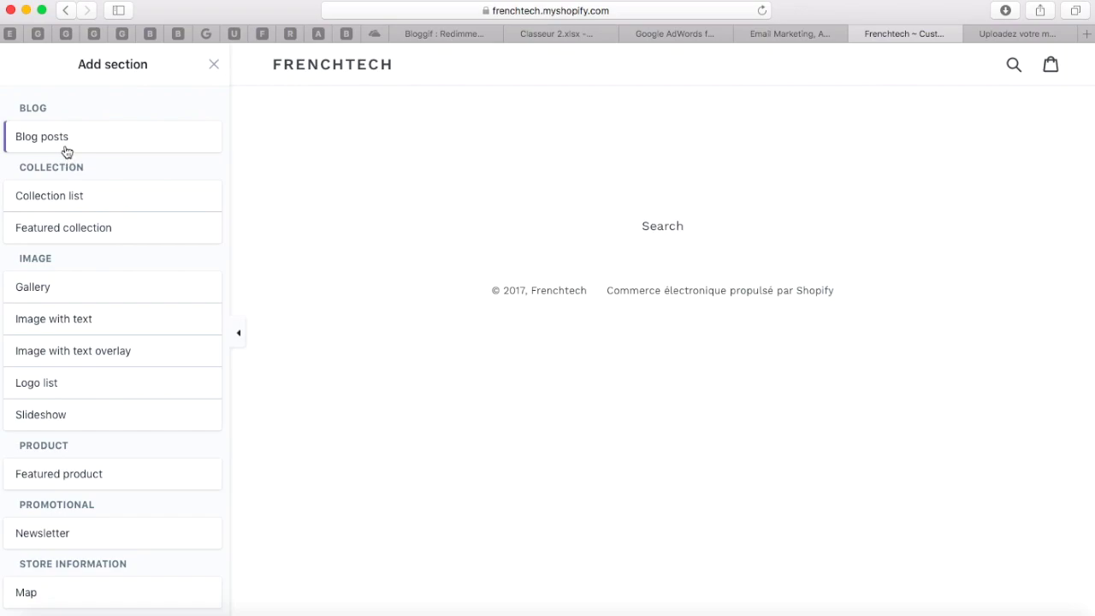
Preview the Blog posts, Collection list and Featured collection sections on the page without adding them.
click(67, 150)
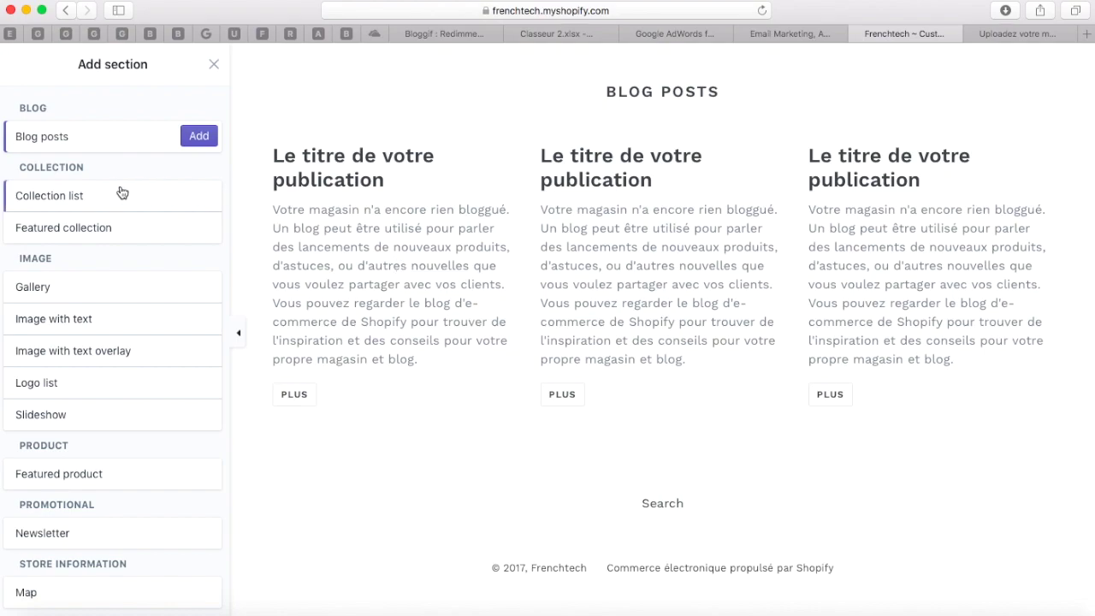
click(51, 195)
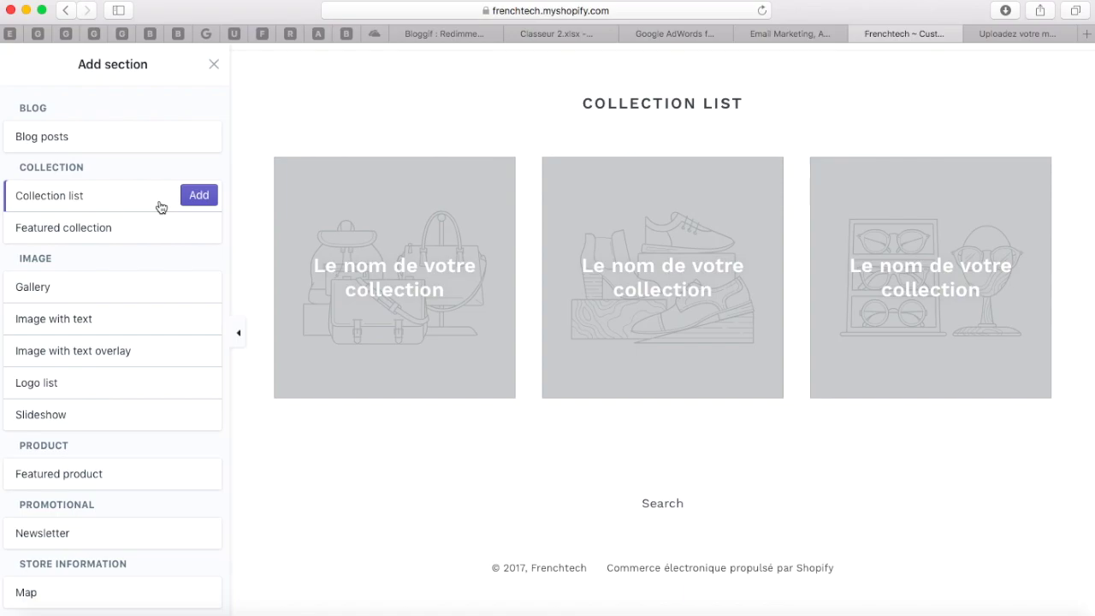
click(64, 240)
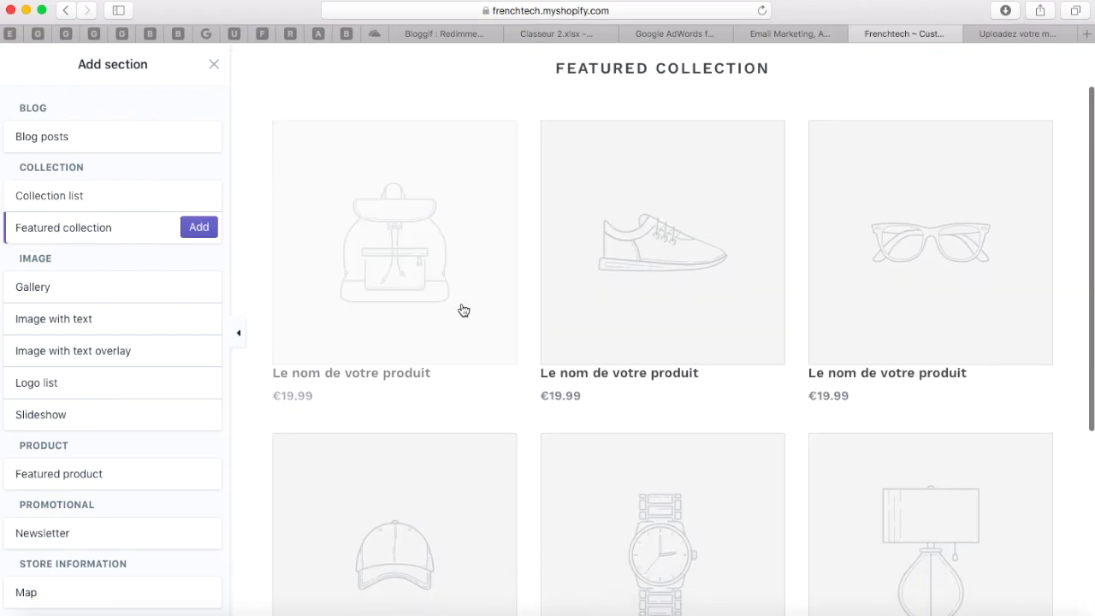
Preview the Featured collection, Collection list, Gallery, Image with text and Slideshow sections, including the slideshow's second slide.
scroll(460, 311, down, 5)
scroll(462, 310, up, 5)
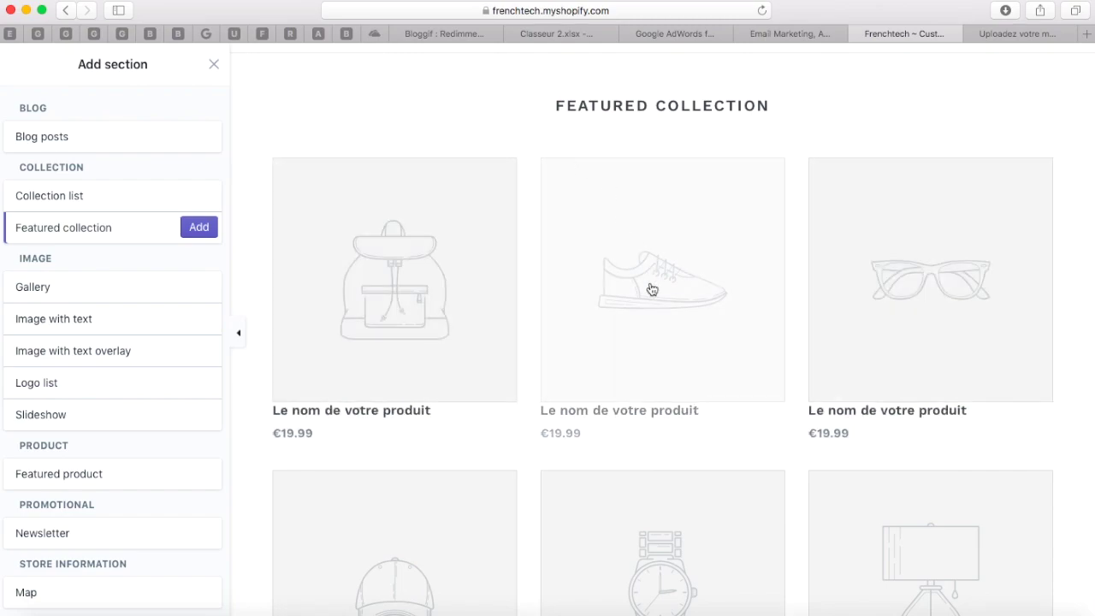
click(112, 199)
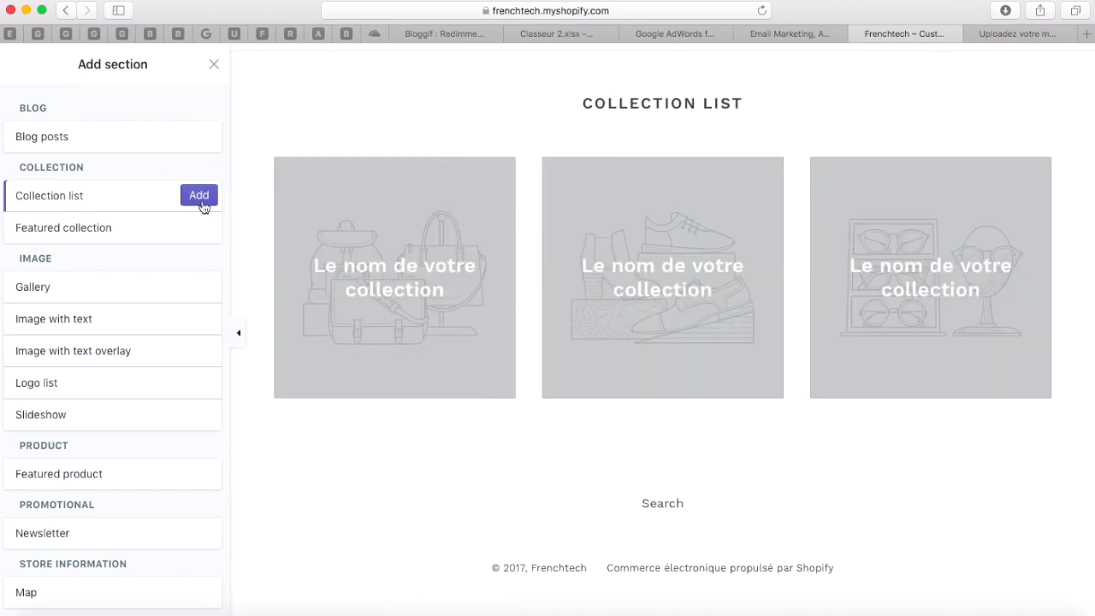
click(114, 292)
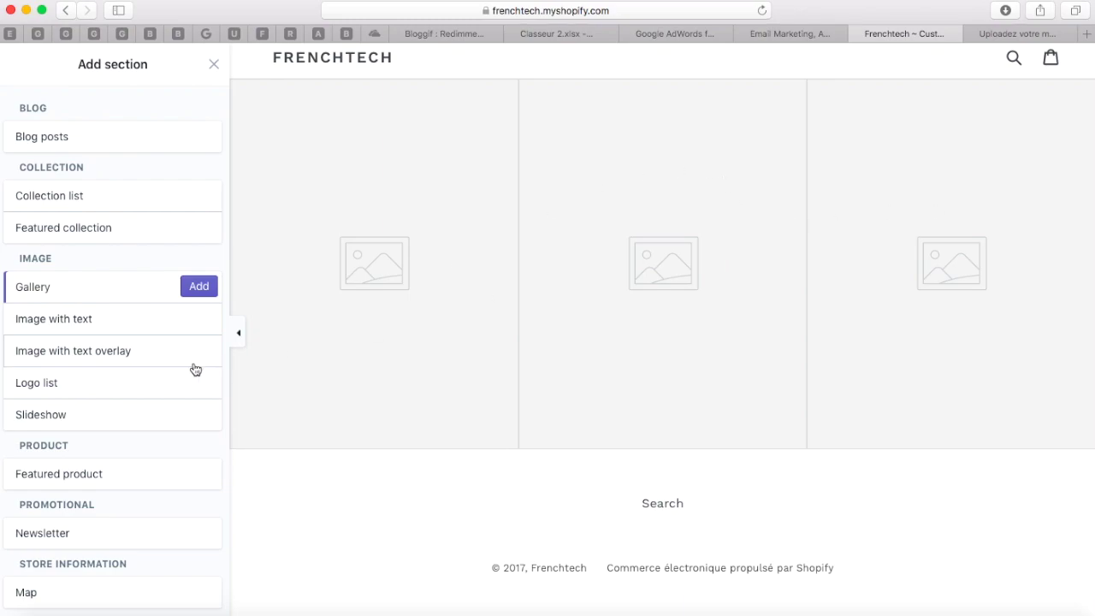
click(35, 319)
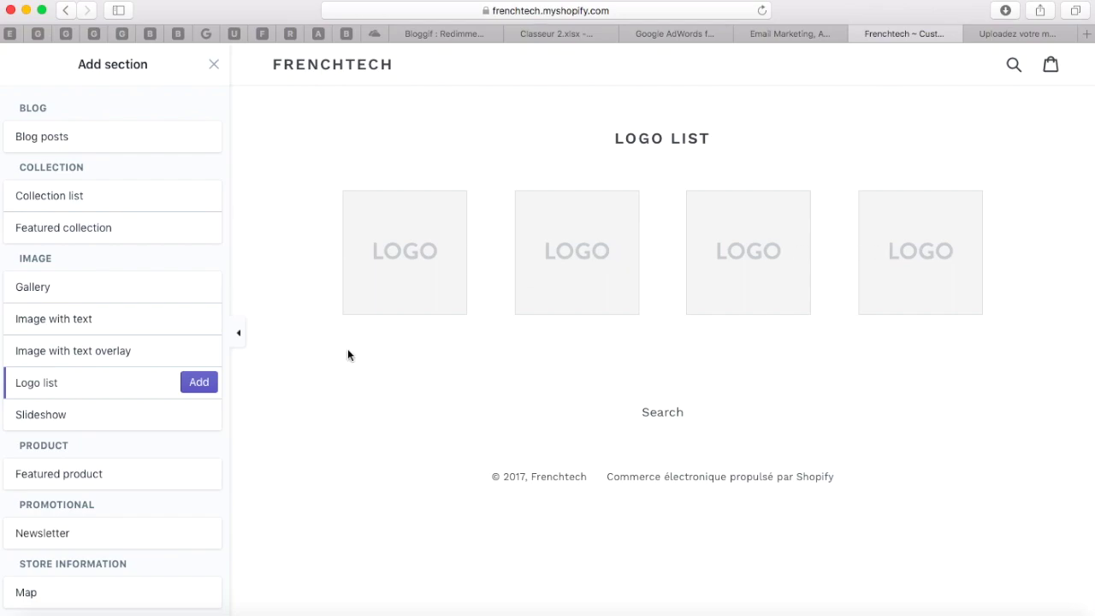
click(47, 426)
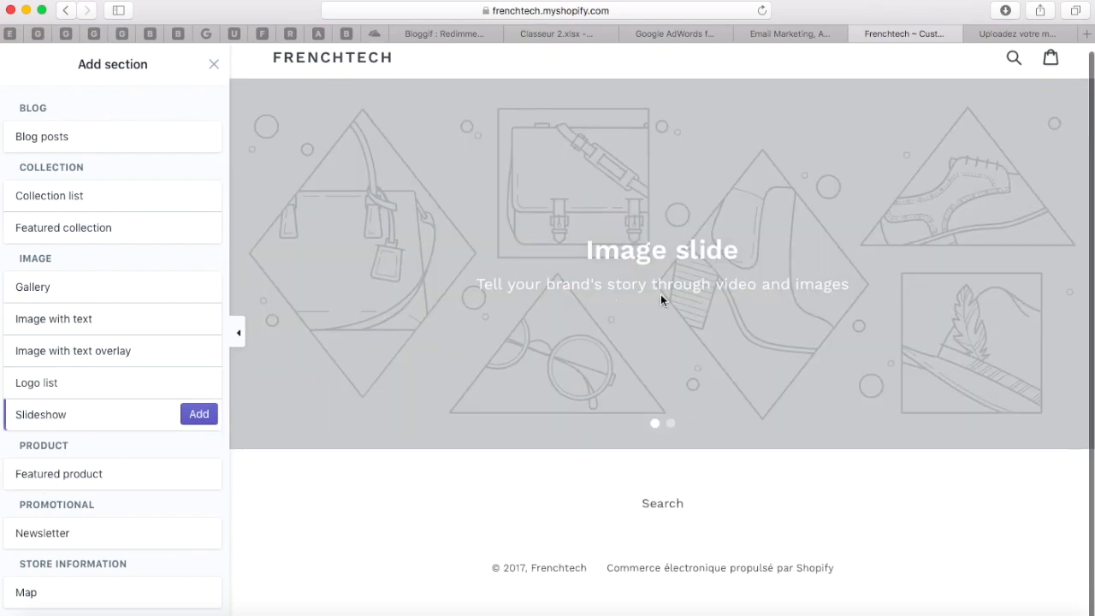
click(671, 428)
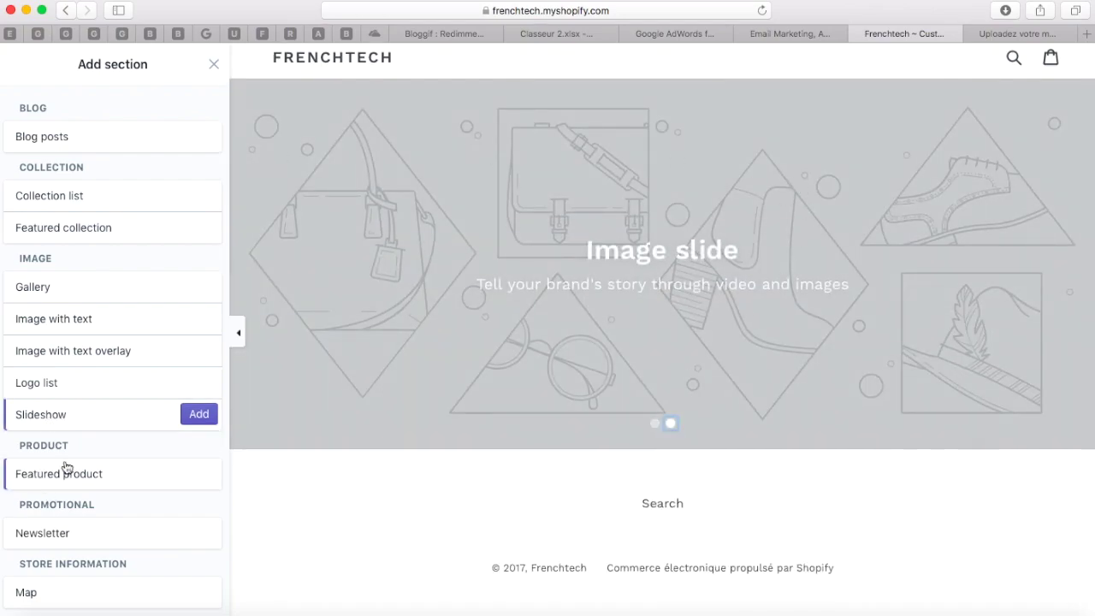
Preview the Featured product, Newsletter, Map, Testimonials, Text columns with images and Custom content sections without adding them.
click(67, 487)
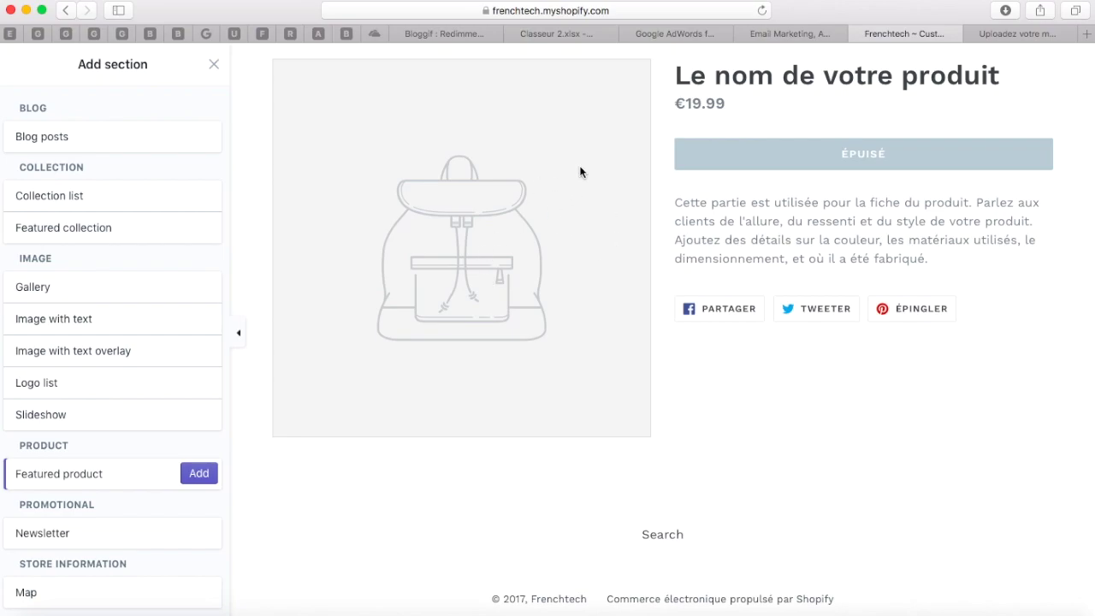
click(29, 542)
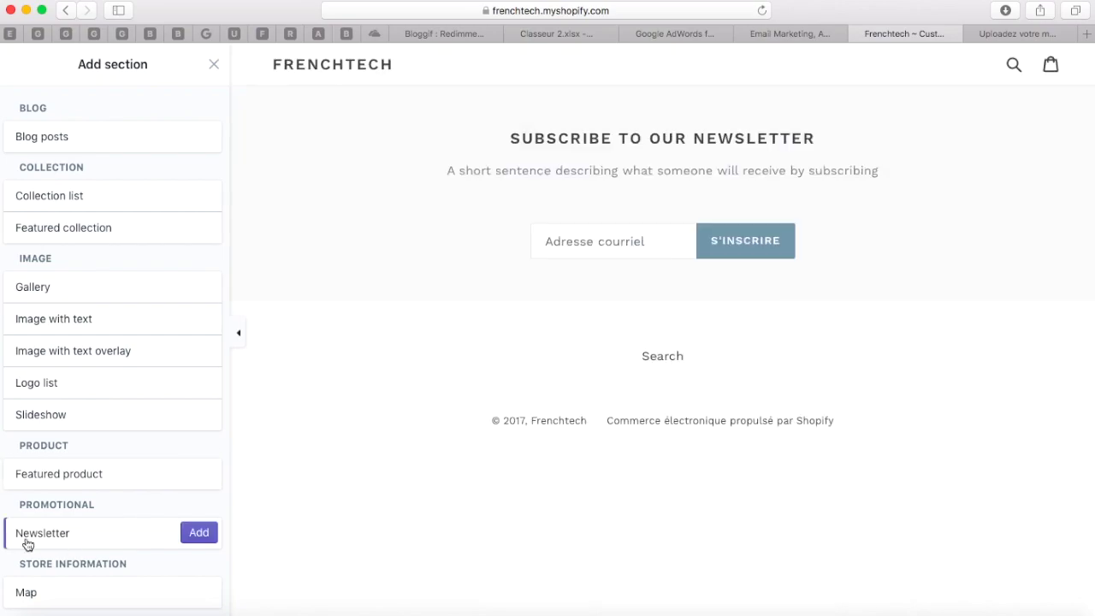
click(60, 592)
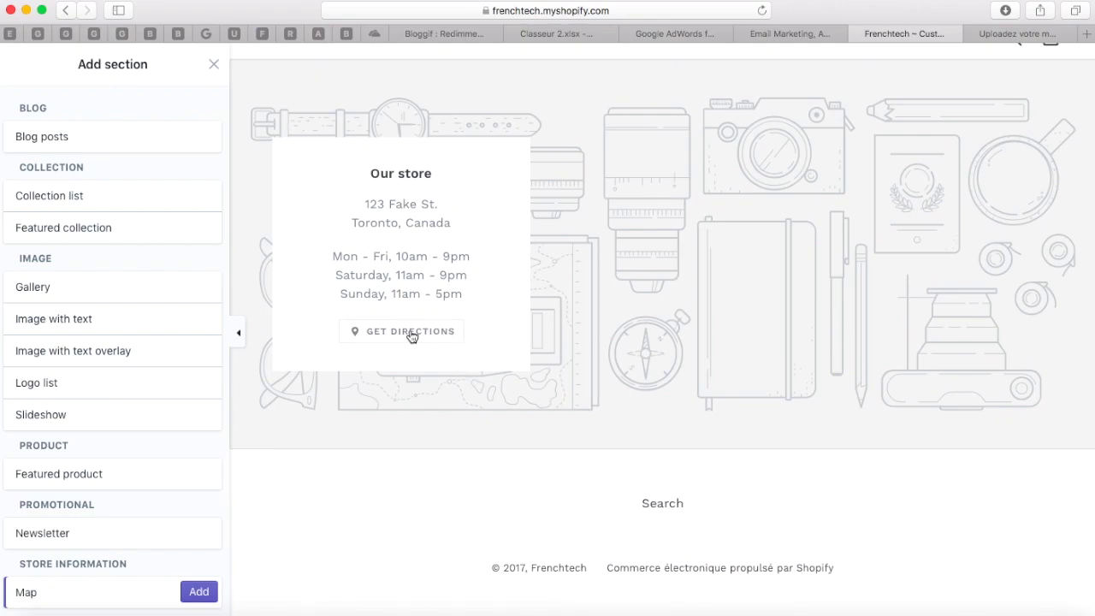
scroll(58, 513, down, 5)
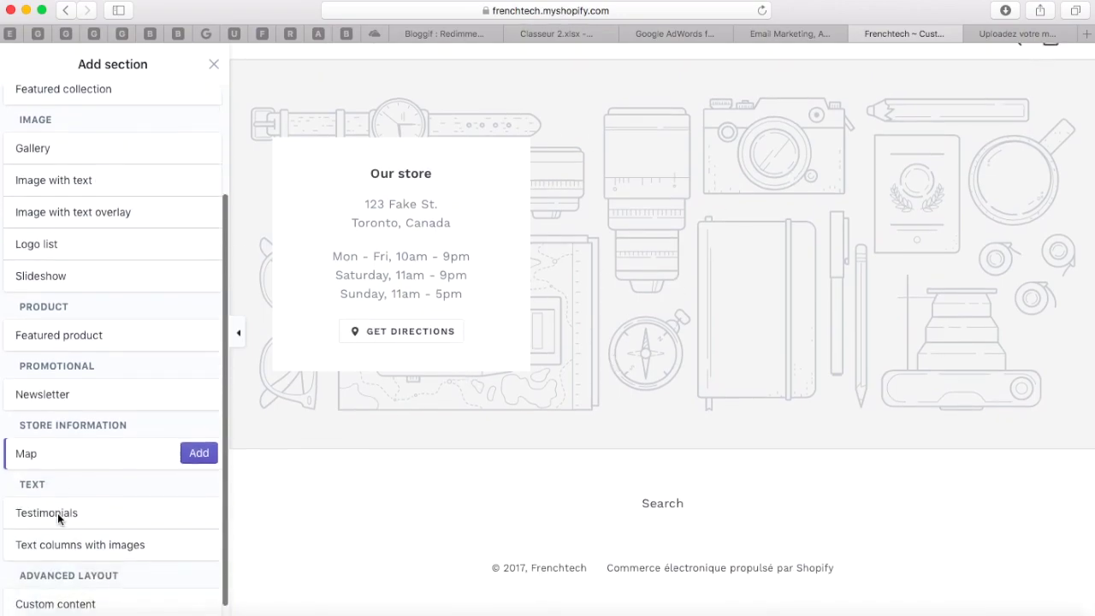
click(92, 505)
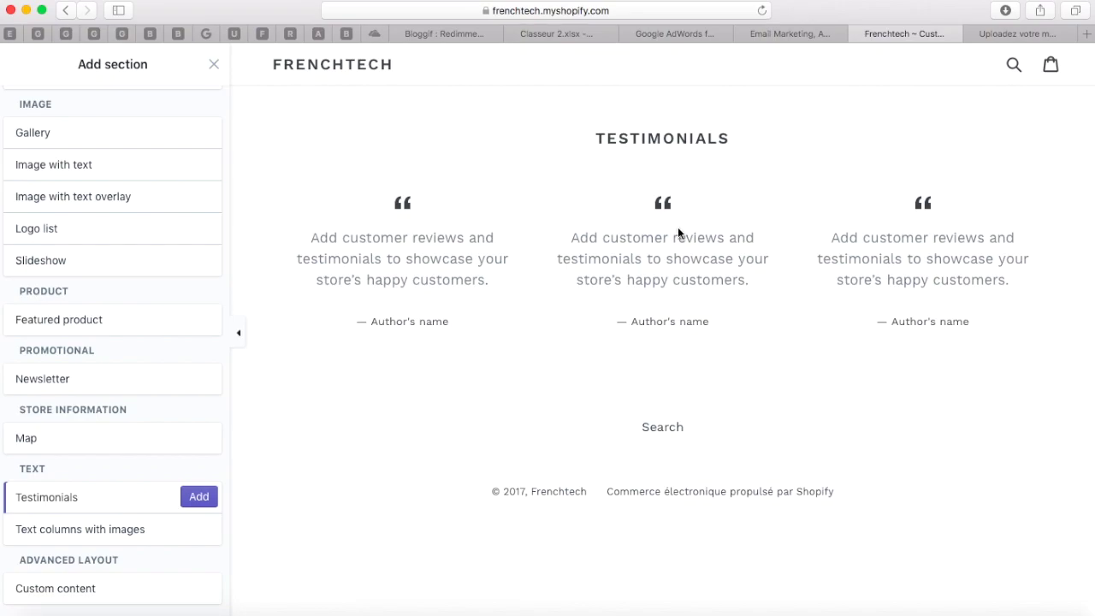
click(98, 536)
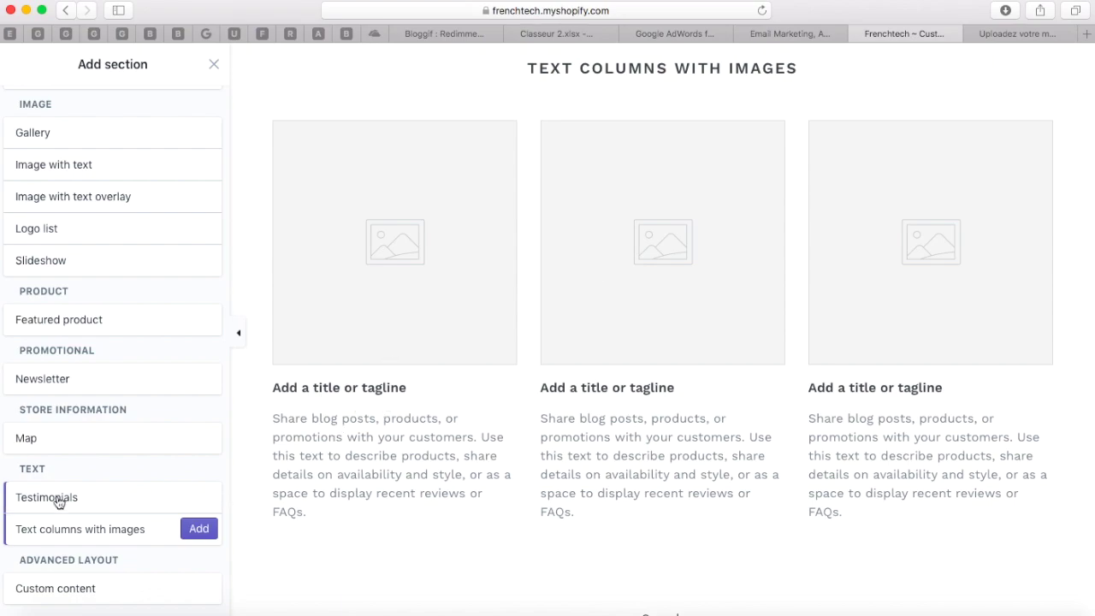
click(77, 594)
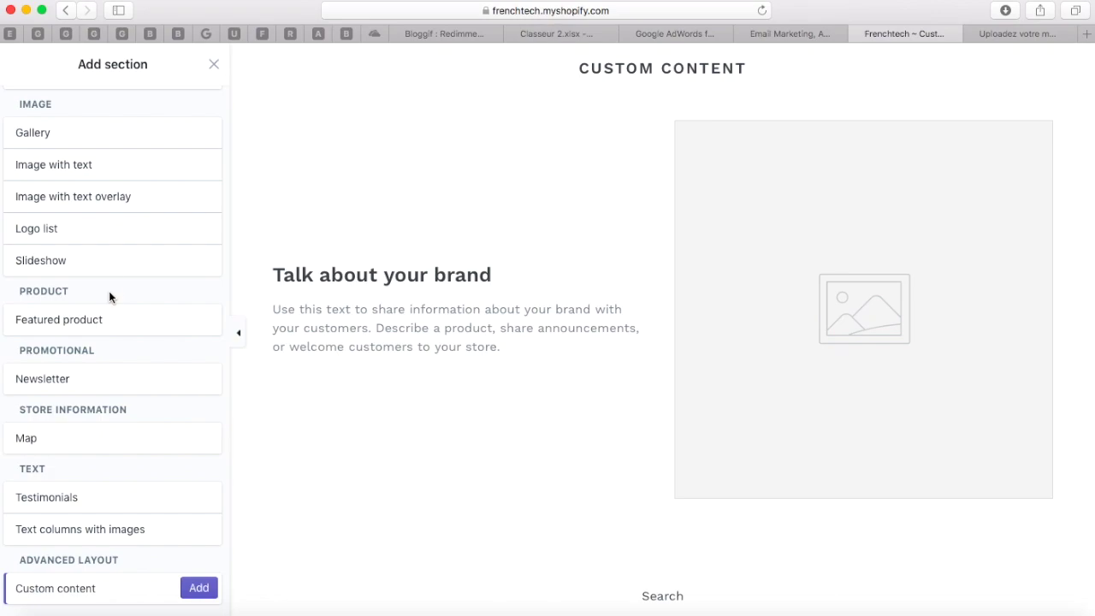
Review the list of available sections again, previewing Image with text, Featured collection, Blog posts and Logo list.
scroll(104, 155, up, 4)
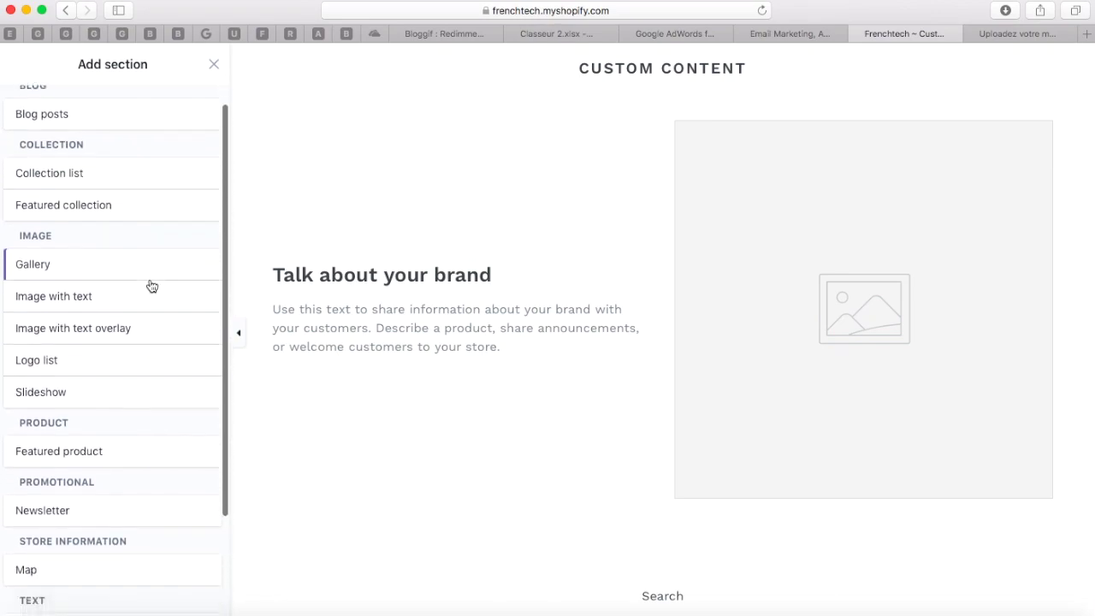
scroll(128, 257, down, 3)
click(112, 224)
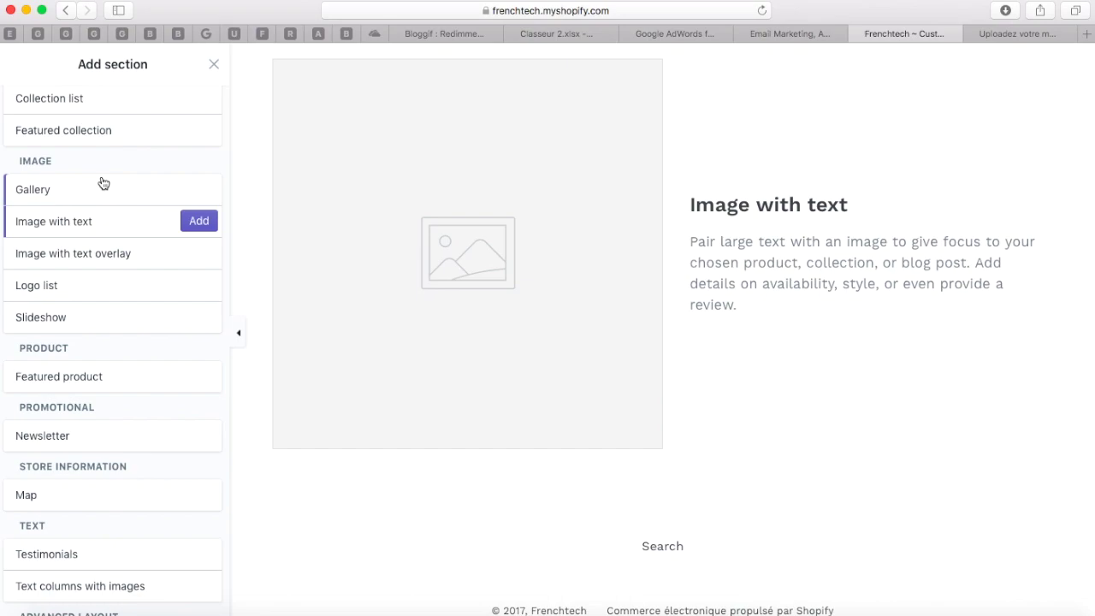
scroll(110, 171, up, 3)
click(115, 227)
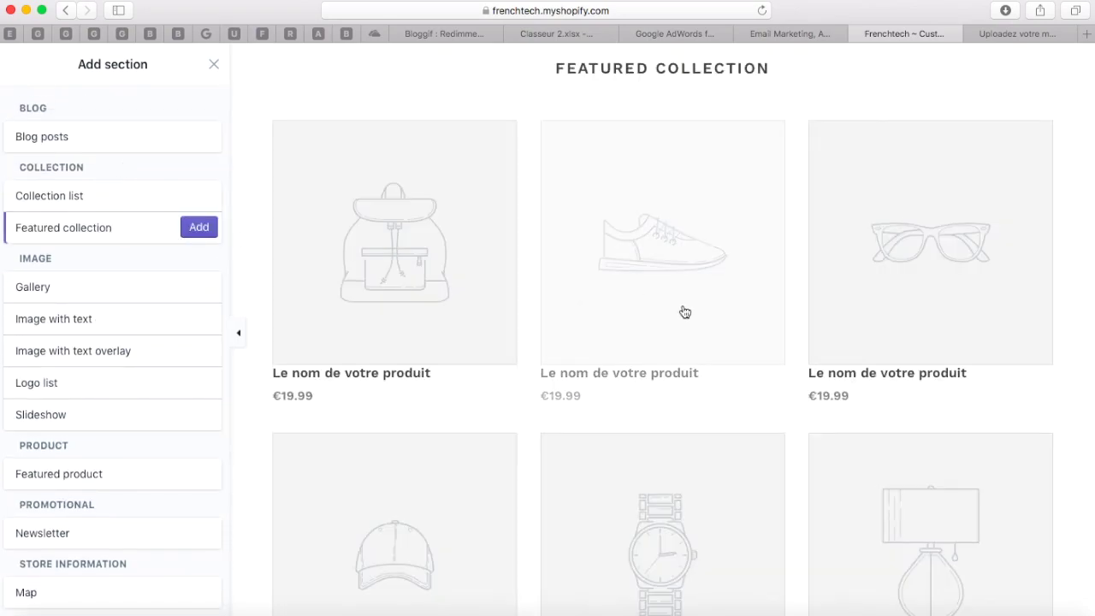
click(131, 140)
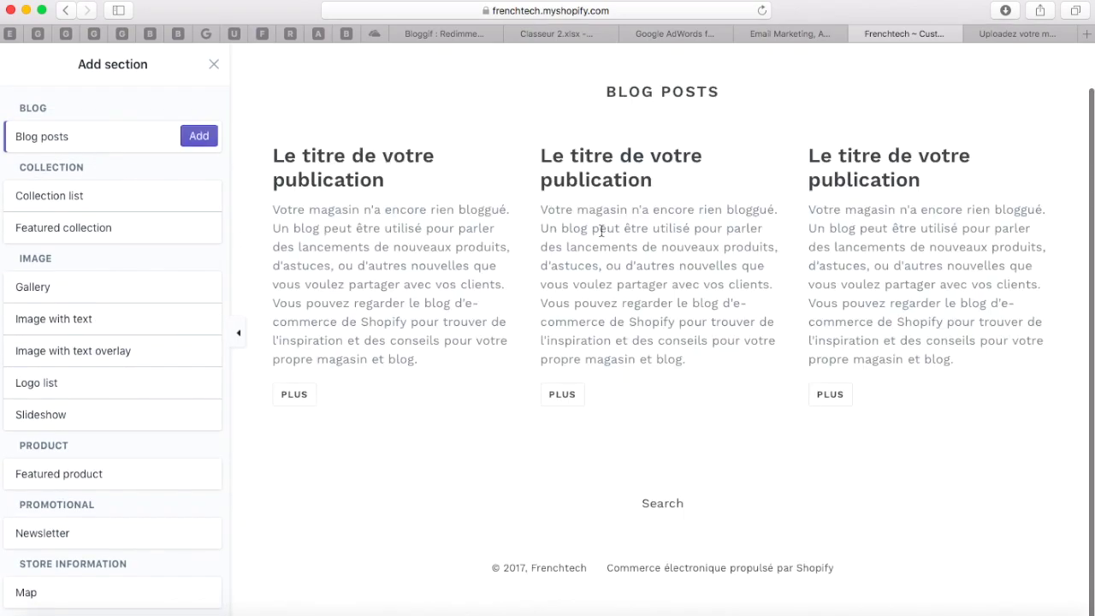
scroll(141, 402, down, 1)
click(152, 377)
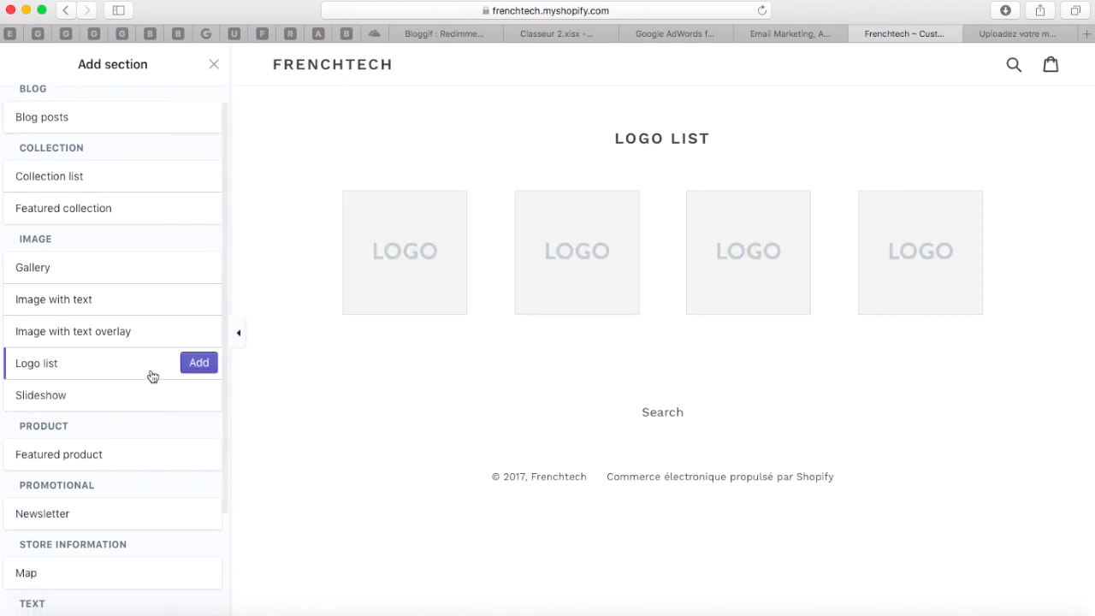
scroll(42, 459, down, 3)
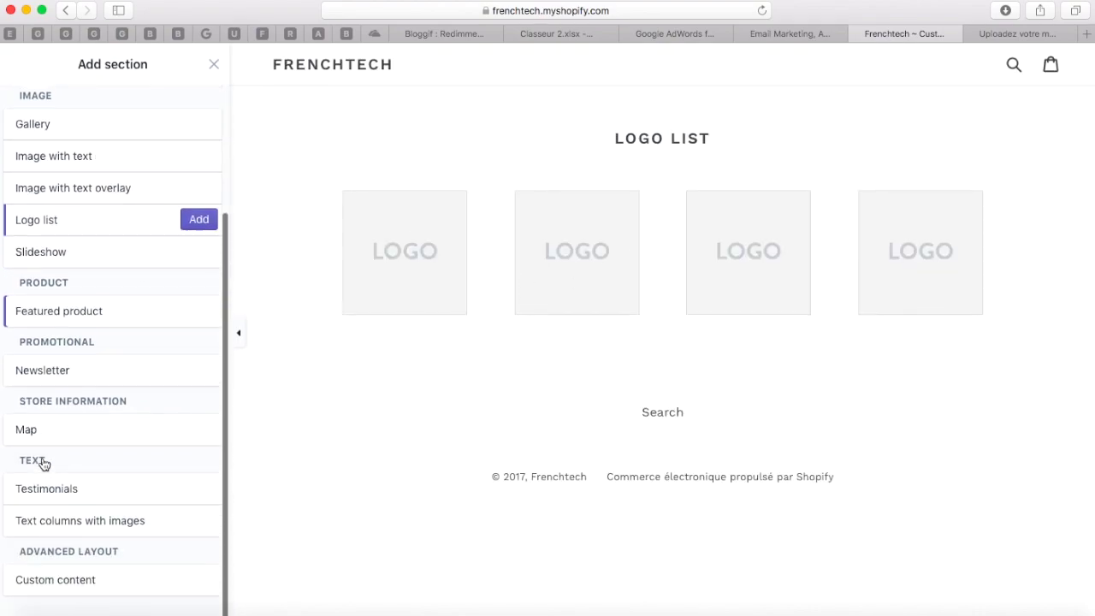
scroll(151, 239, up, 3)
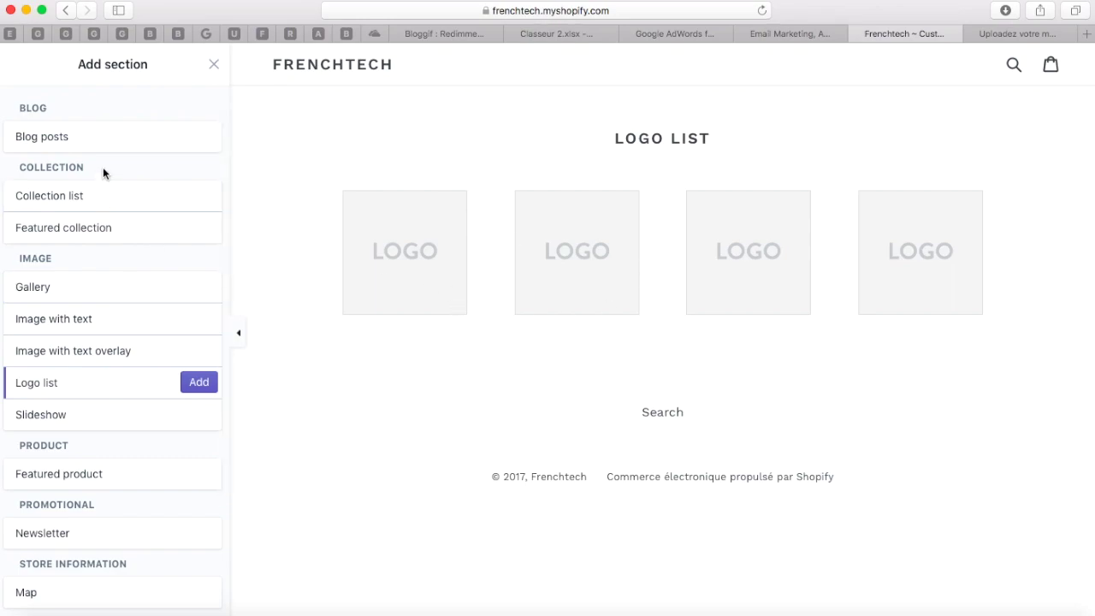
scroll(103, 170, down, 1)
scroll(145, 479, down, 1)
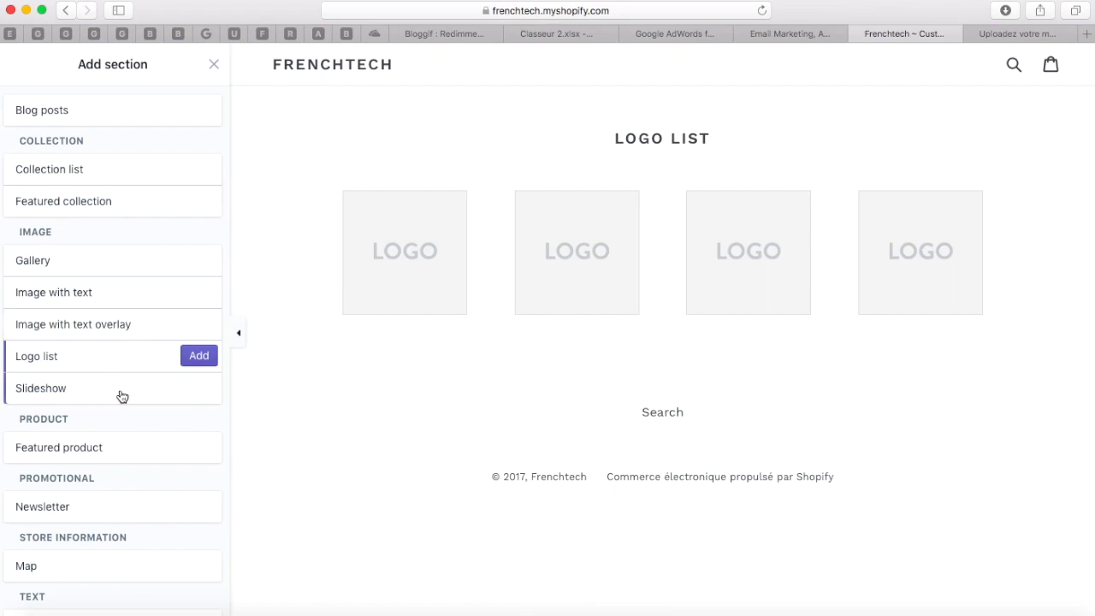
Compare the Slideshow and Image with text overlay previews, and add the Image with text overlay section to the page.
mouse_move(121, 333)
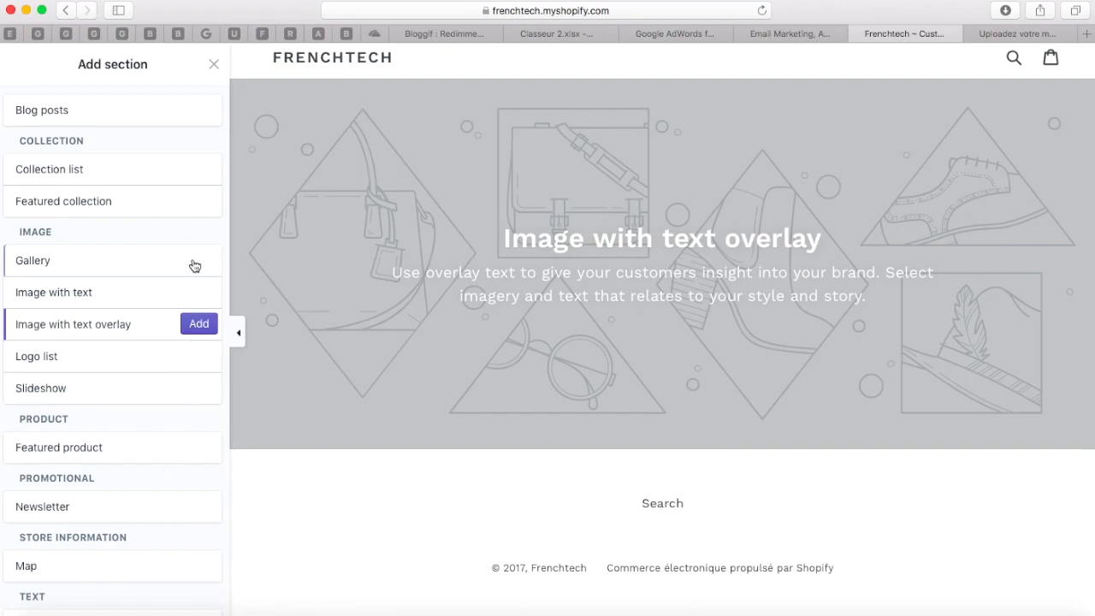
click(145, 392)
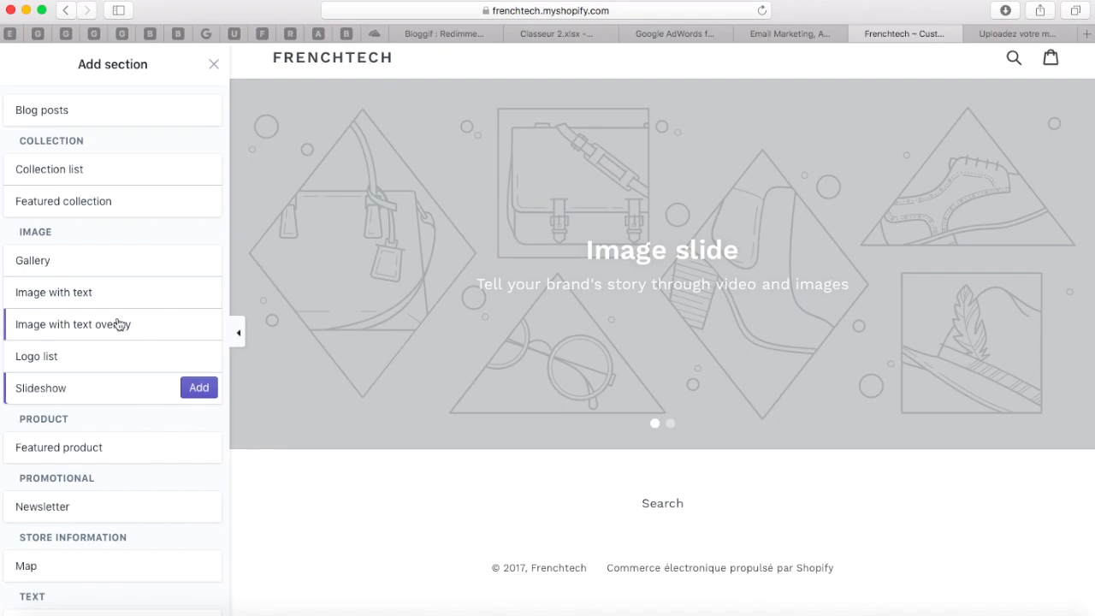
click(117, 365)
click(148, 342)
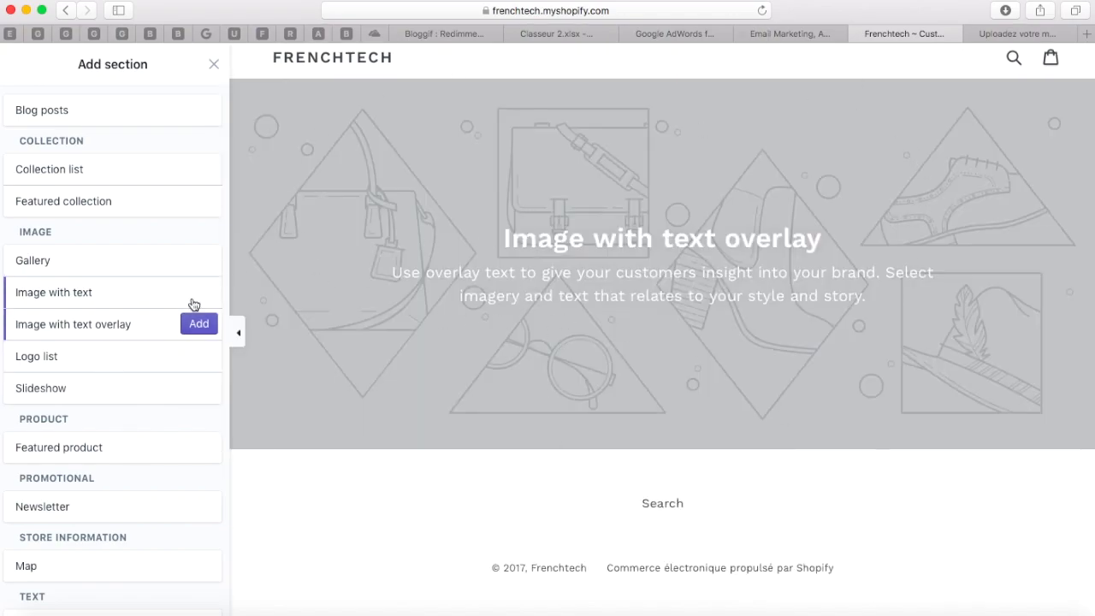
click(201, 330)
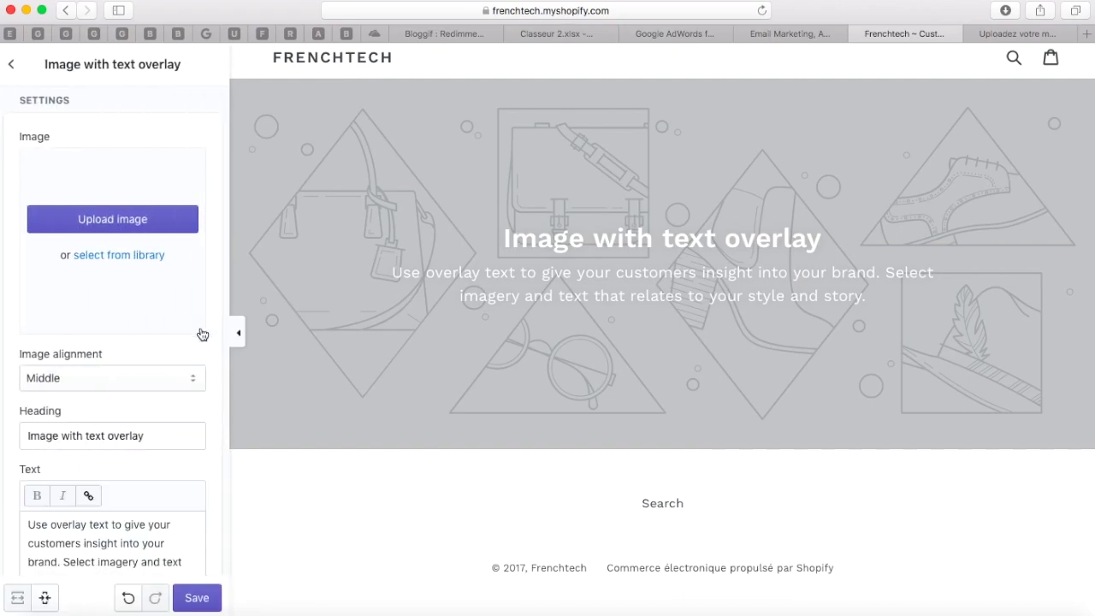
Upload frenchtech.jpg from the Bureau folder as the image of the Image with text overlay section.
click(124, 220)
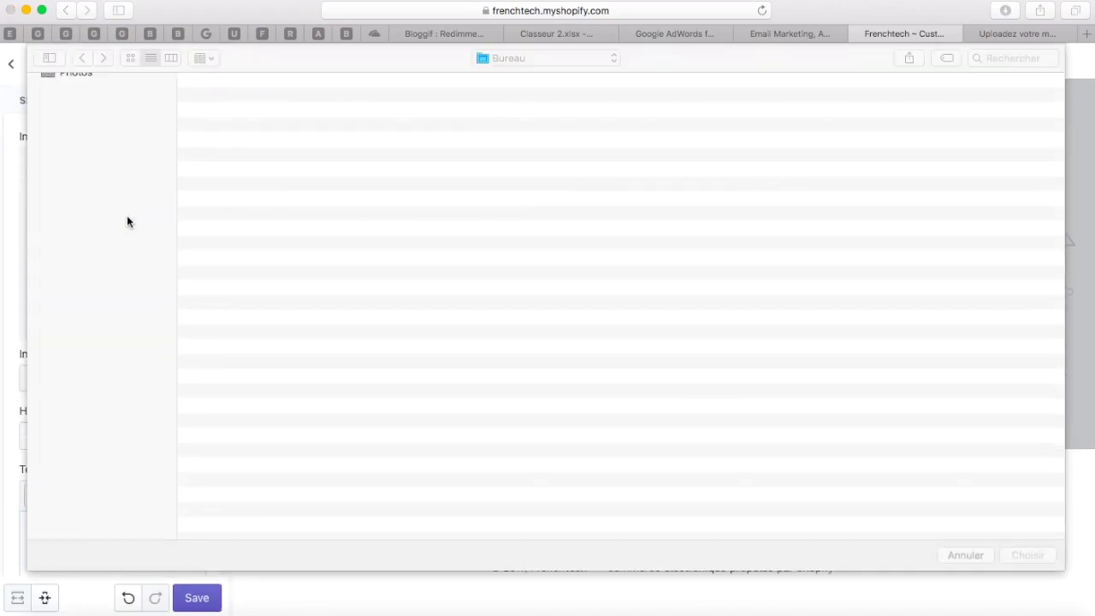
scroll(339, 285, down, 2)
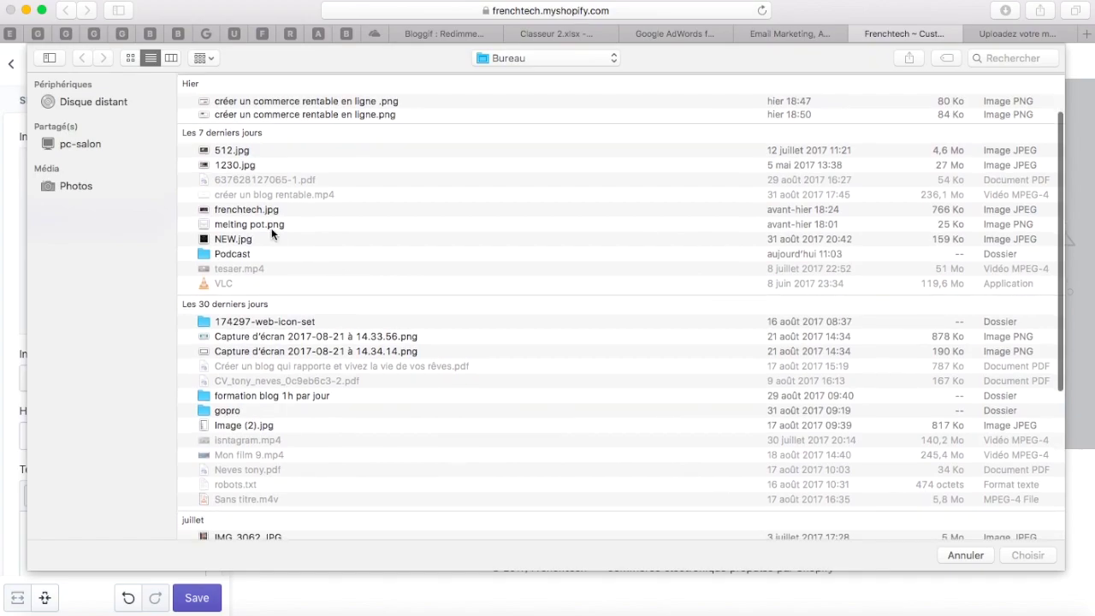
click(271, 214)
double_click(271, 213)
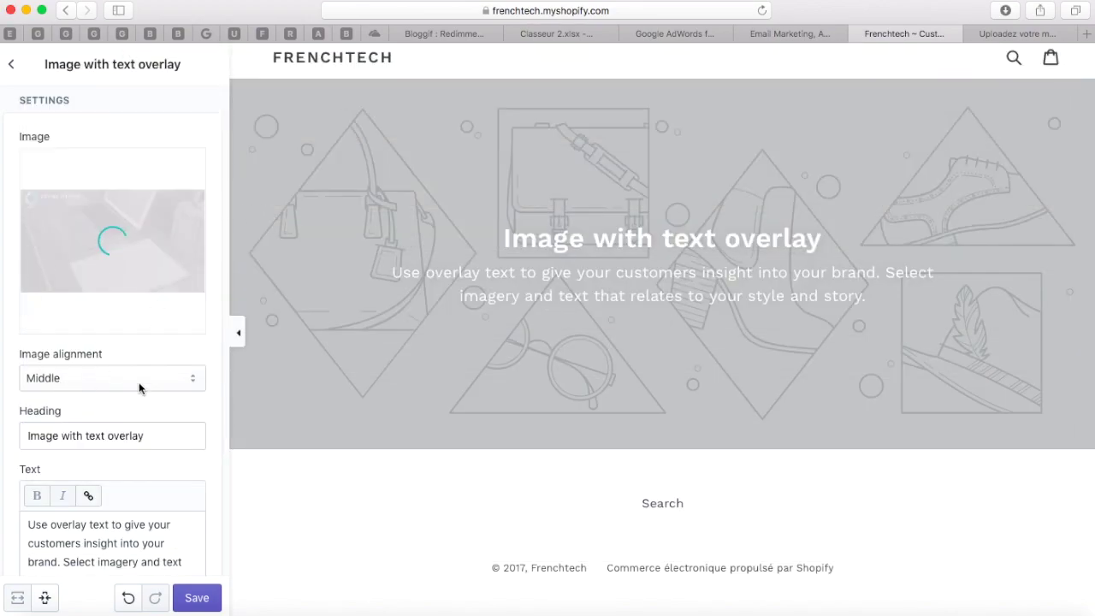
Set the overlay section's image alignment to Top after comparing it with Bottom.
scroll(150, 385, down, 2)
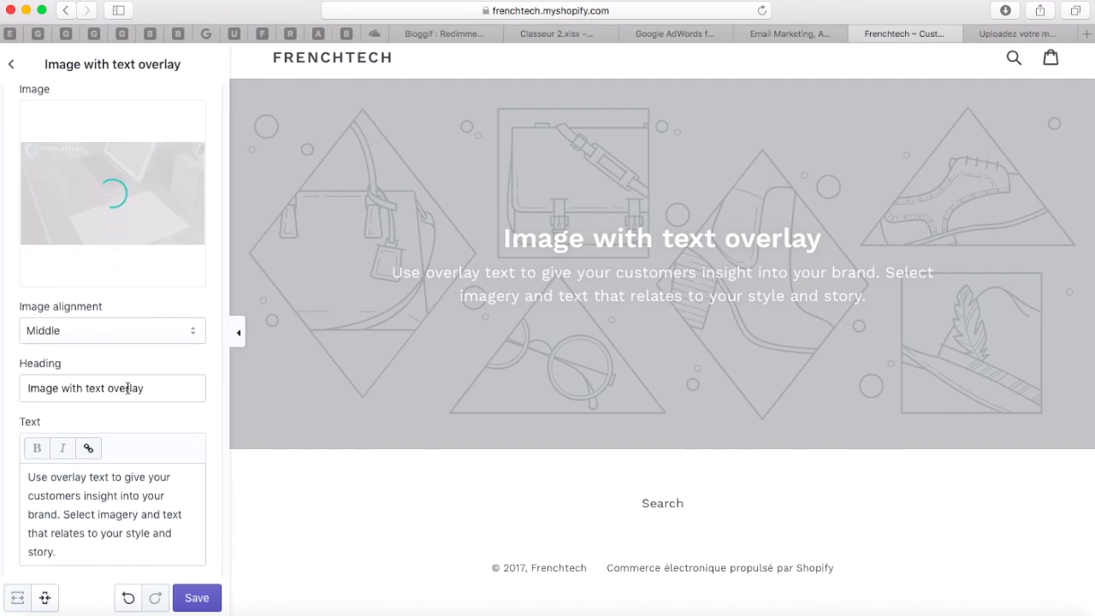
double_click(126, 387)
click(147, 330)
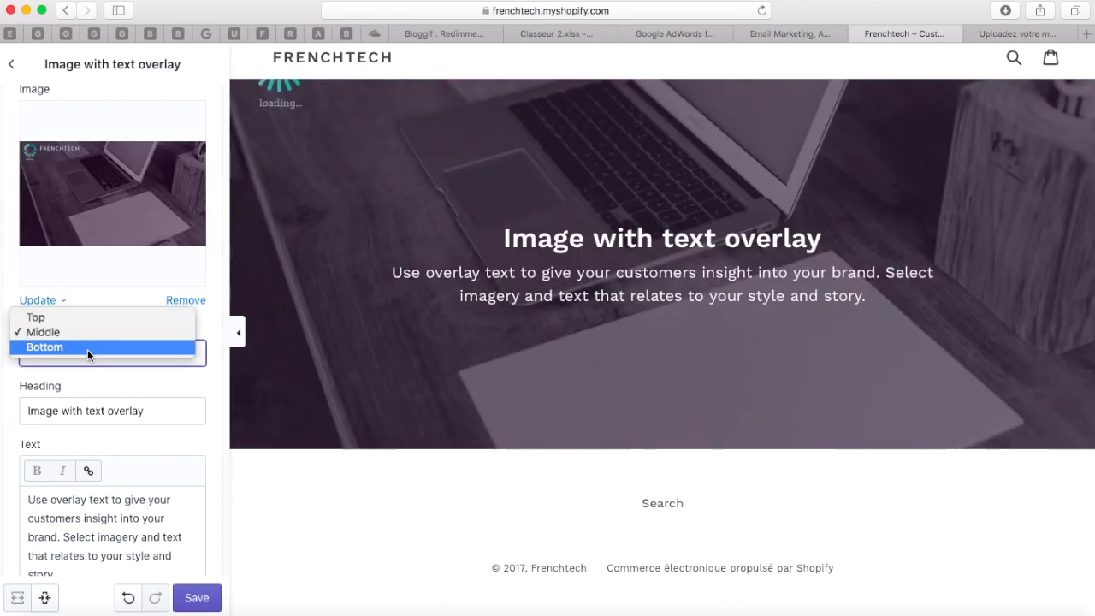
click(105, 321)
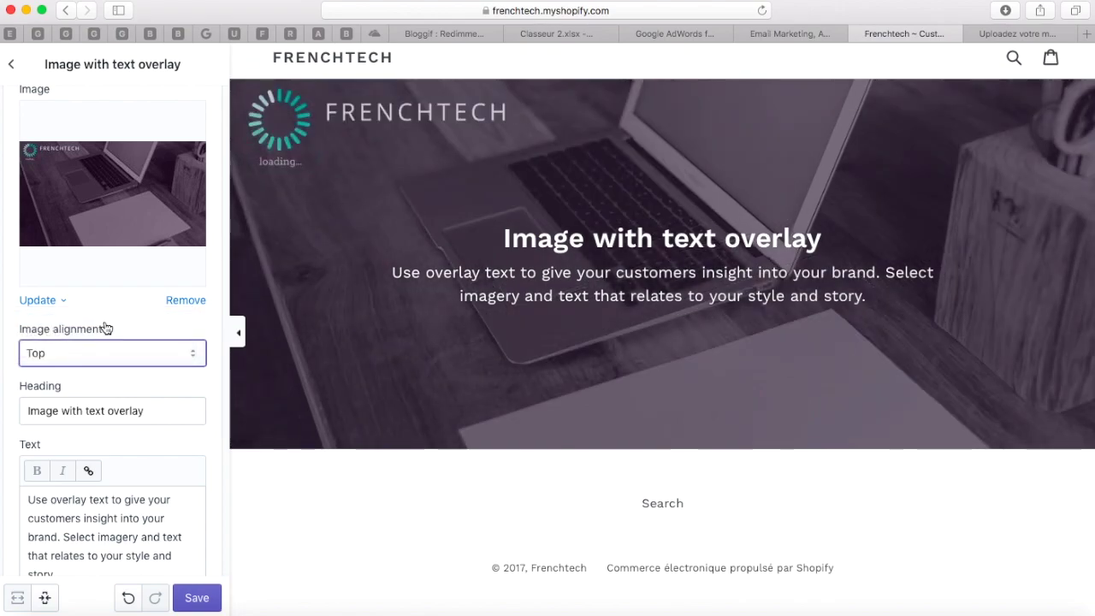
click(89, 352)
click(74, 384)
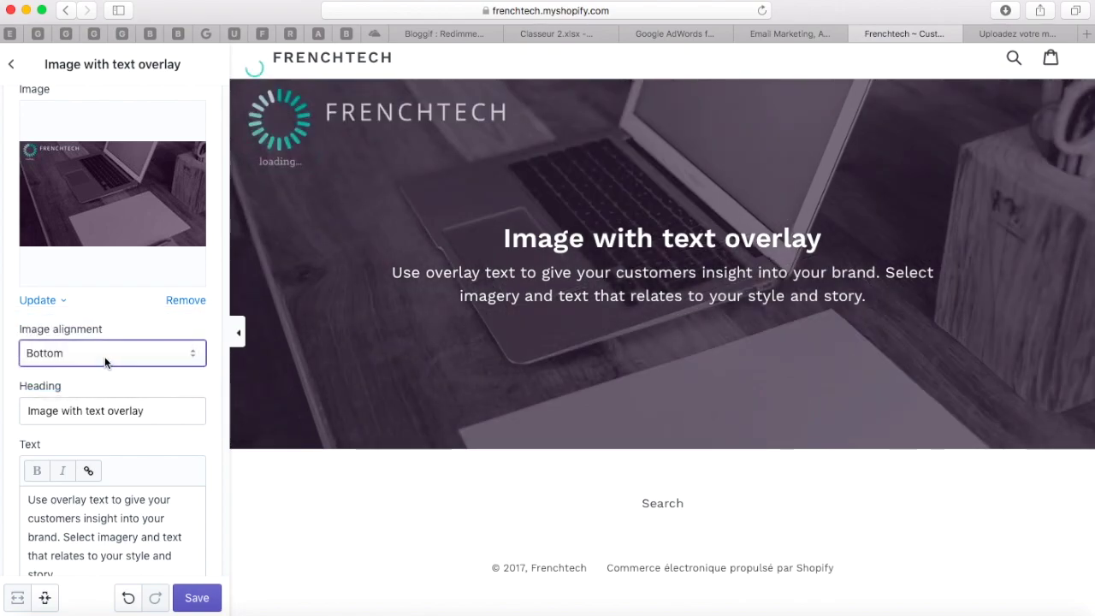
click(111, 352)
click(100, 322)
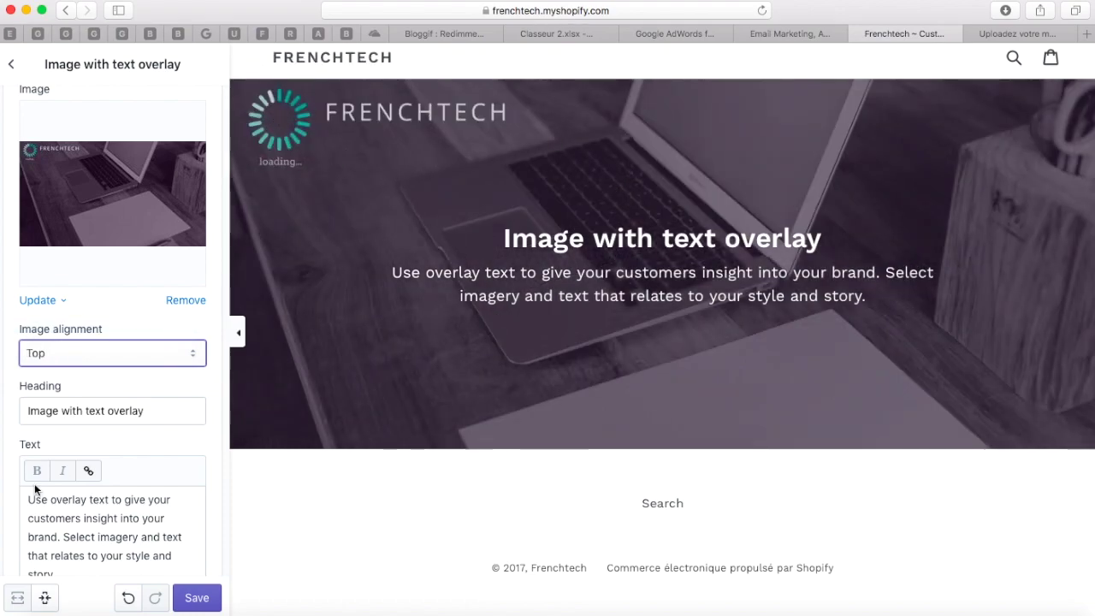
Set the heading of the Image with text overlay section to "mon entreprise".
triple_click(134, 414)
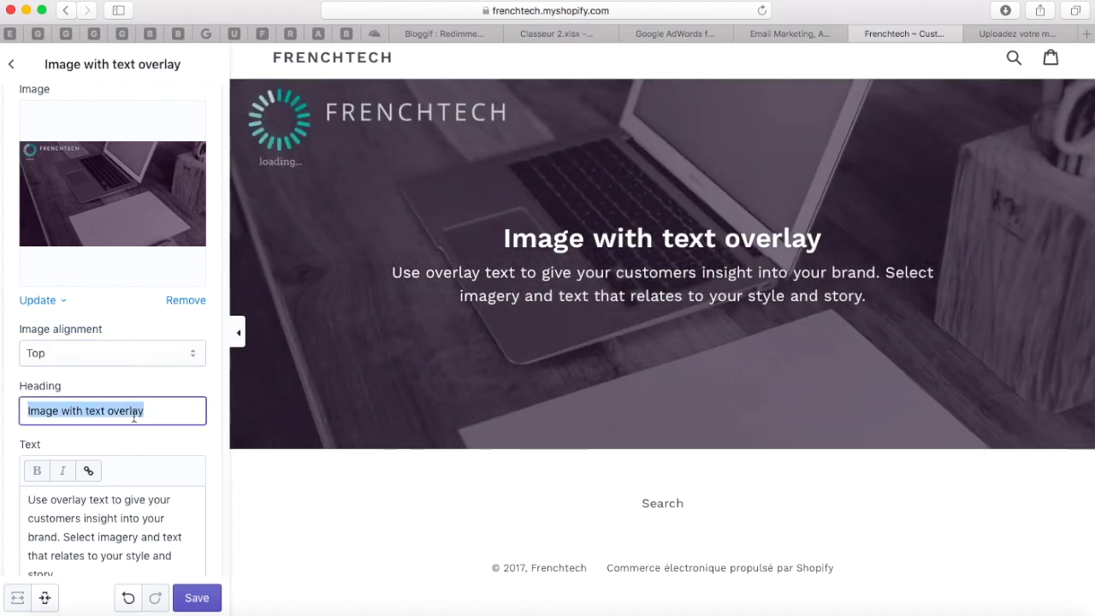
text(mon entre)
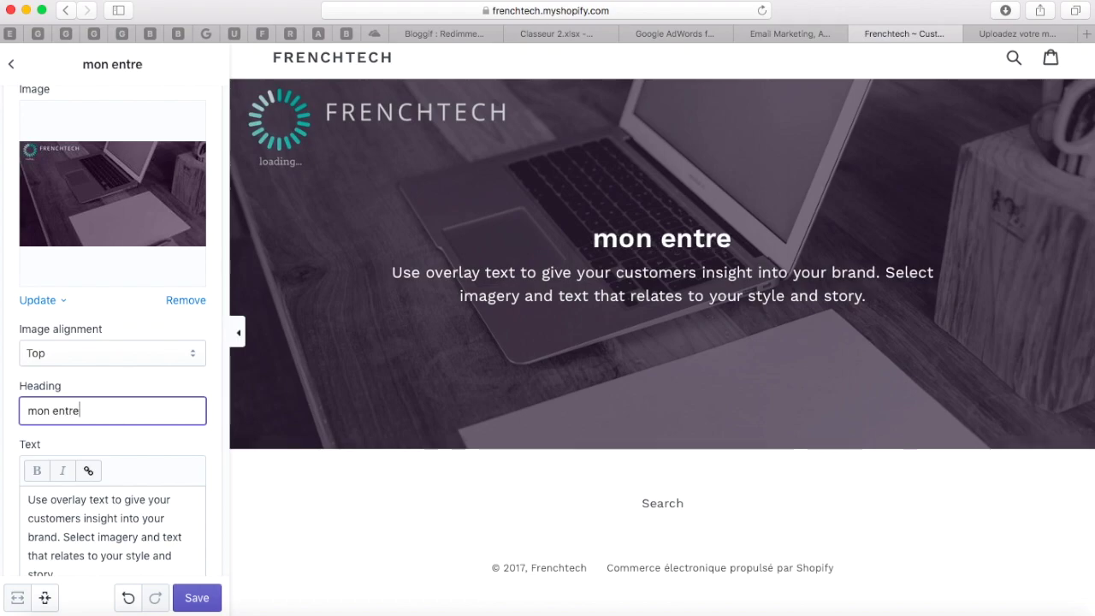
text(prise)
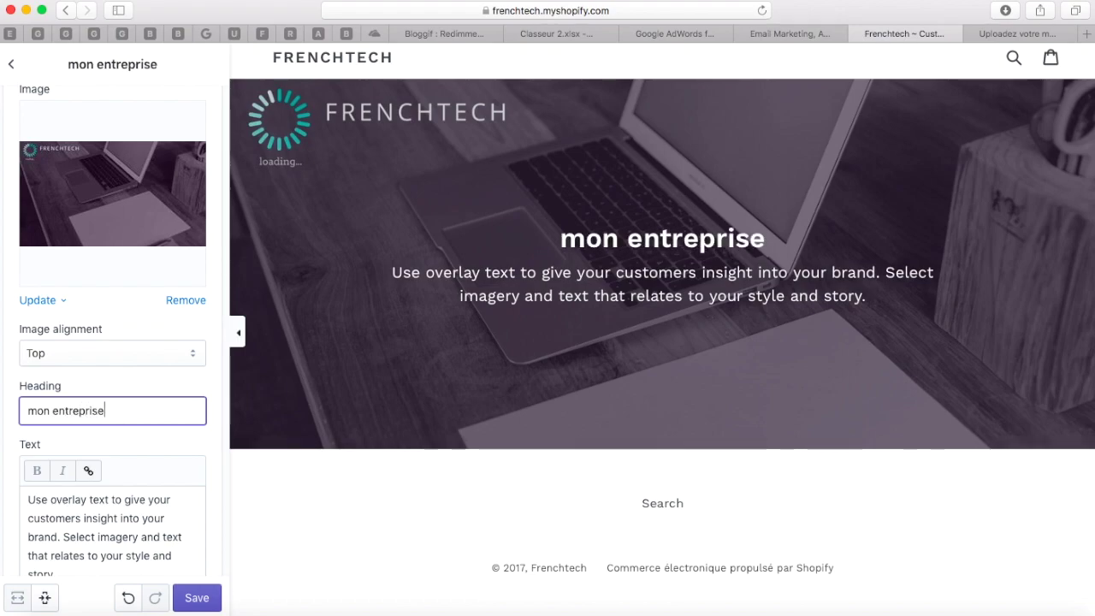
Replace the overlay section's placeholder text with "slogan".
click(69, 534)
key(super+a)
text(s)
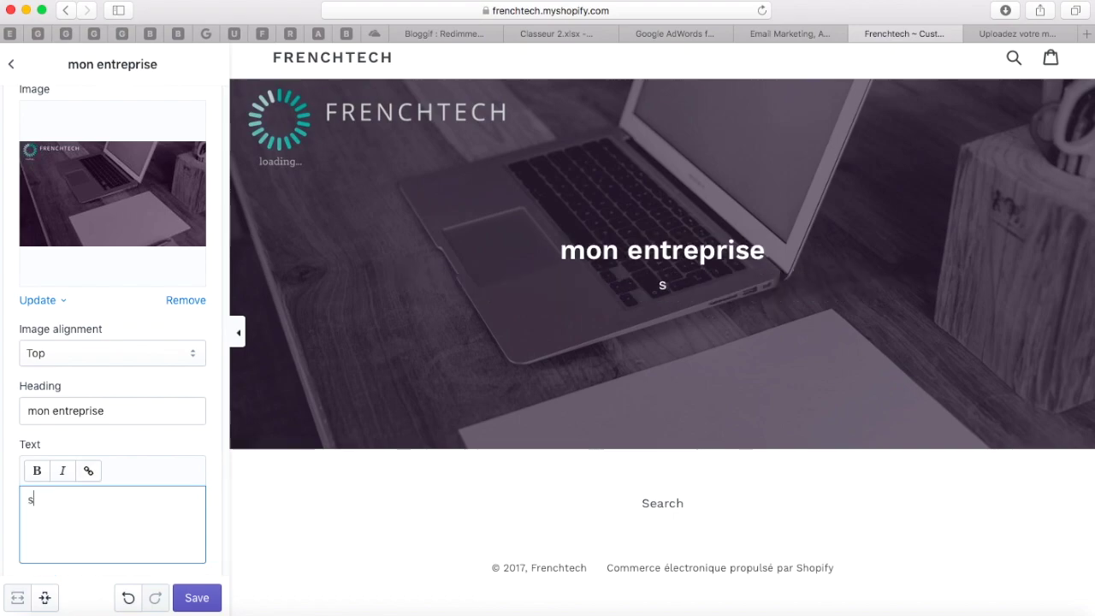
text(logan)
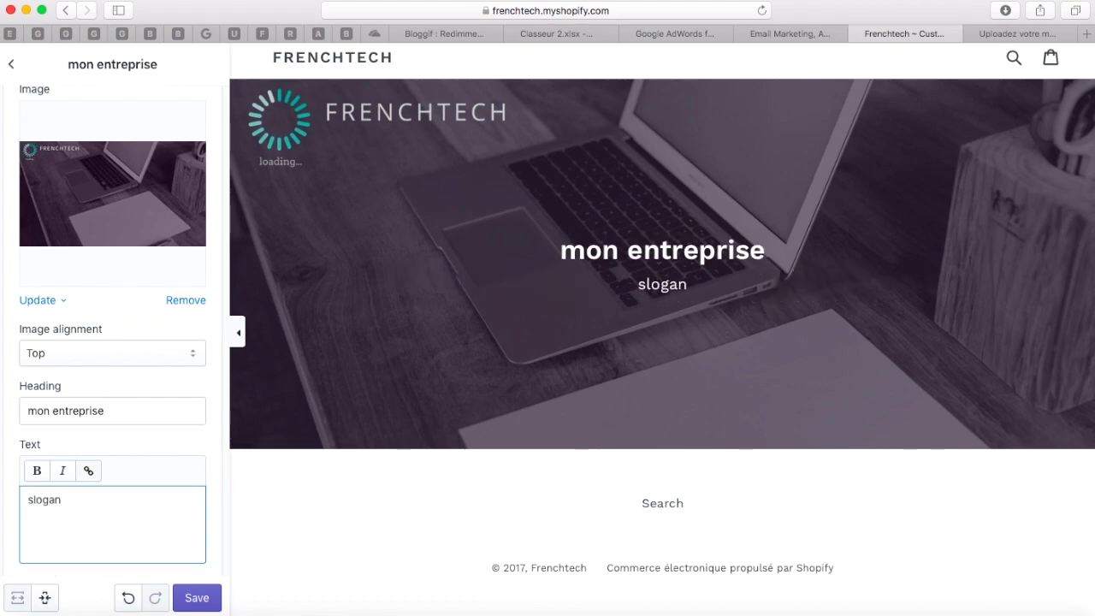
click(167, 432)
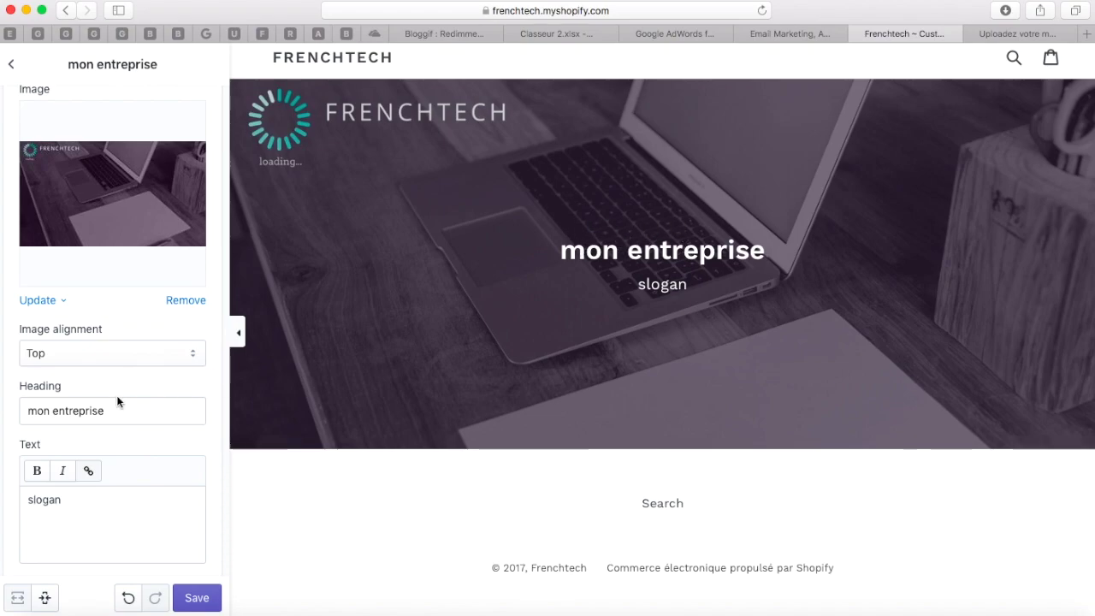
Change the overlay section's heading to "accessoires smartphone".
triple_click(92, 413)
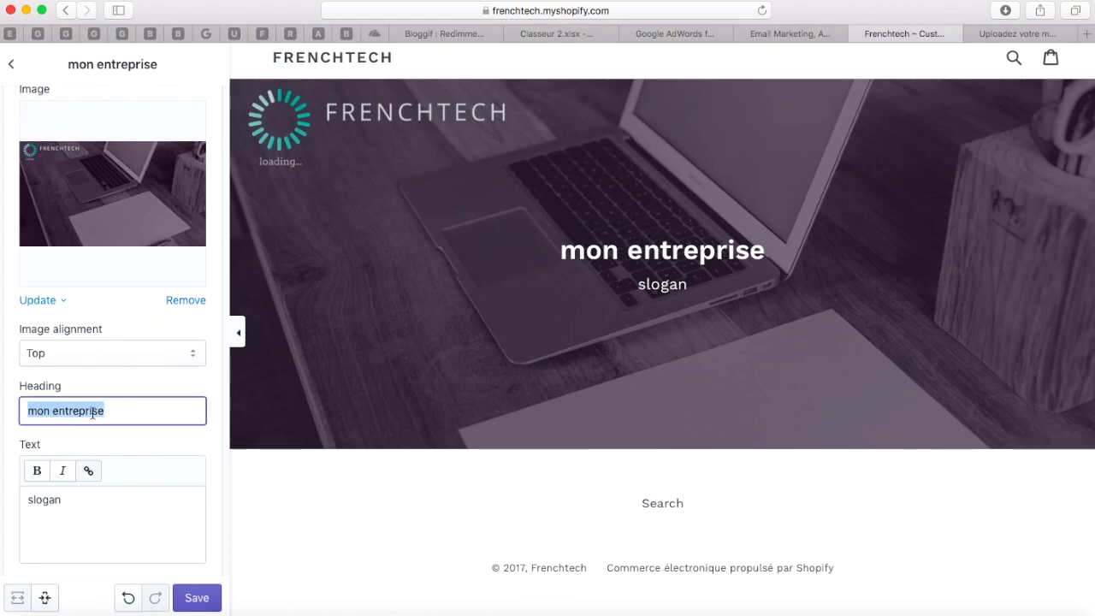
text(acc)
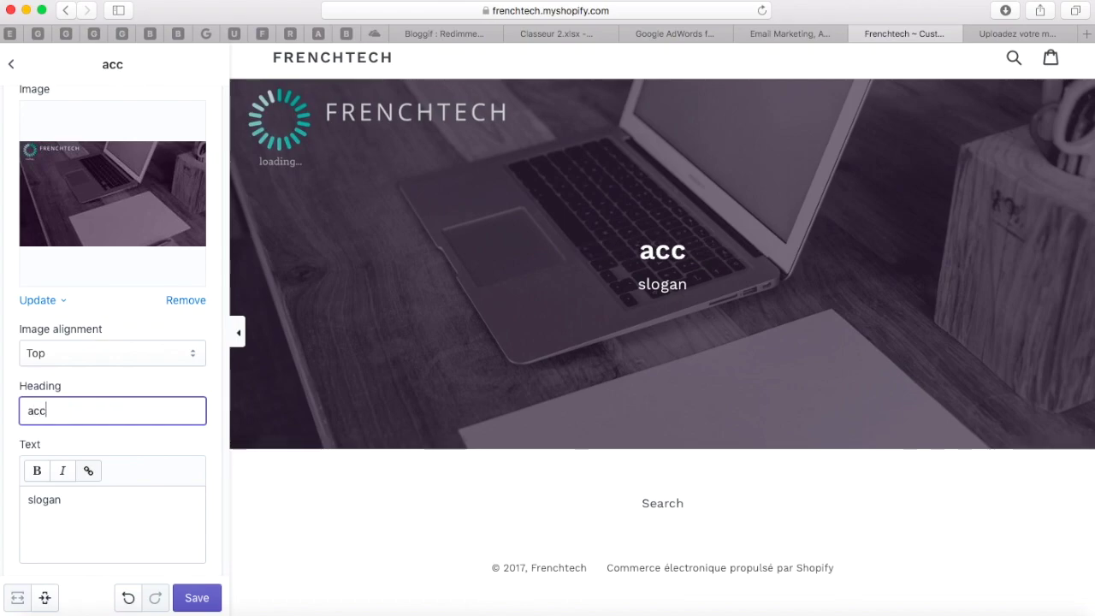
text(essoires)
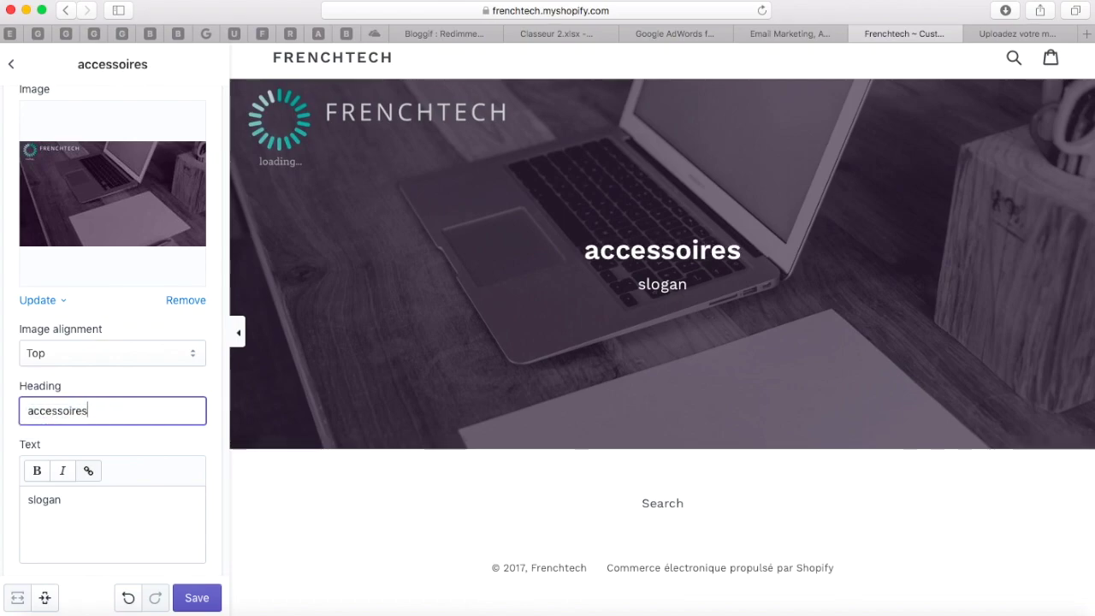
text( sma)
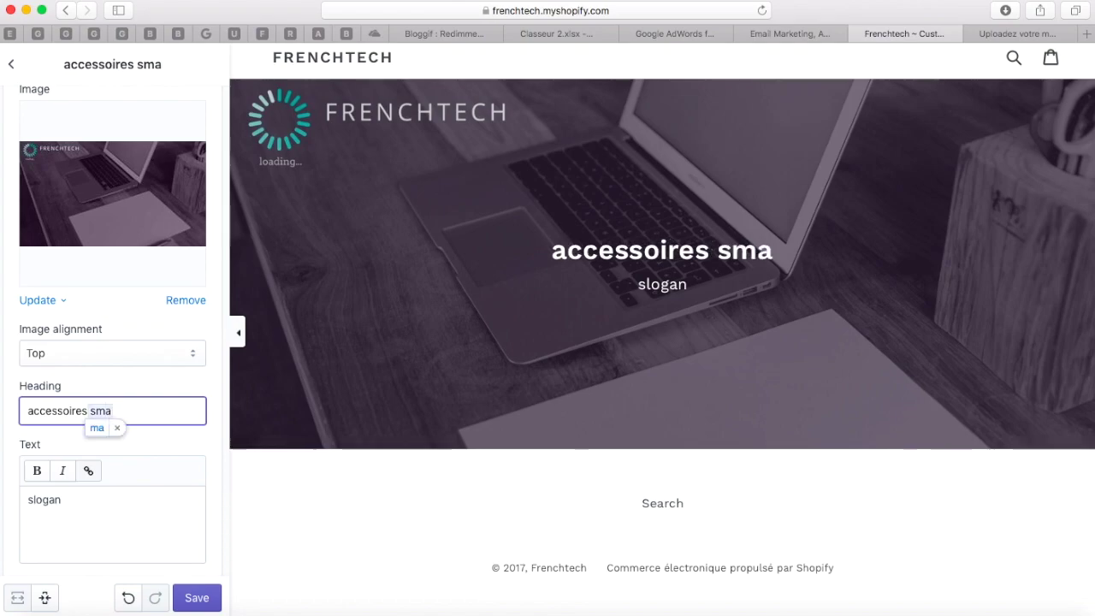
text(rtphone)
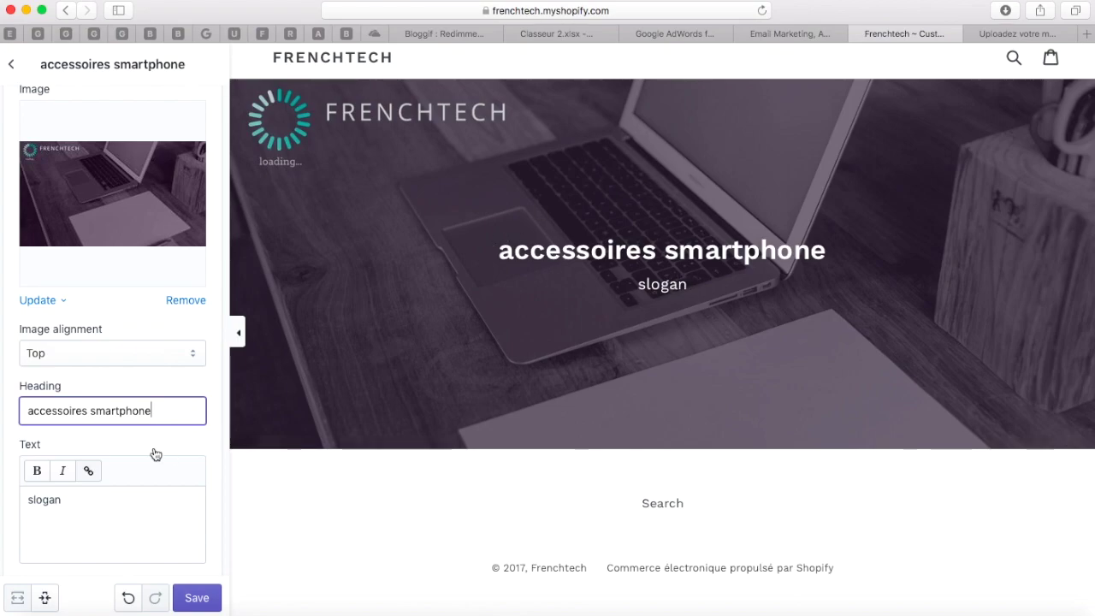
Review the overlay section's height, button label and button link options without changing them, and save the section.
scroll(154, 455, down, 5)
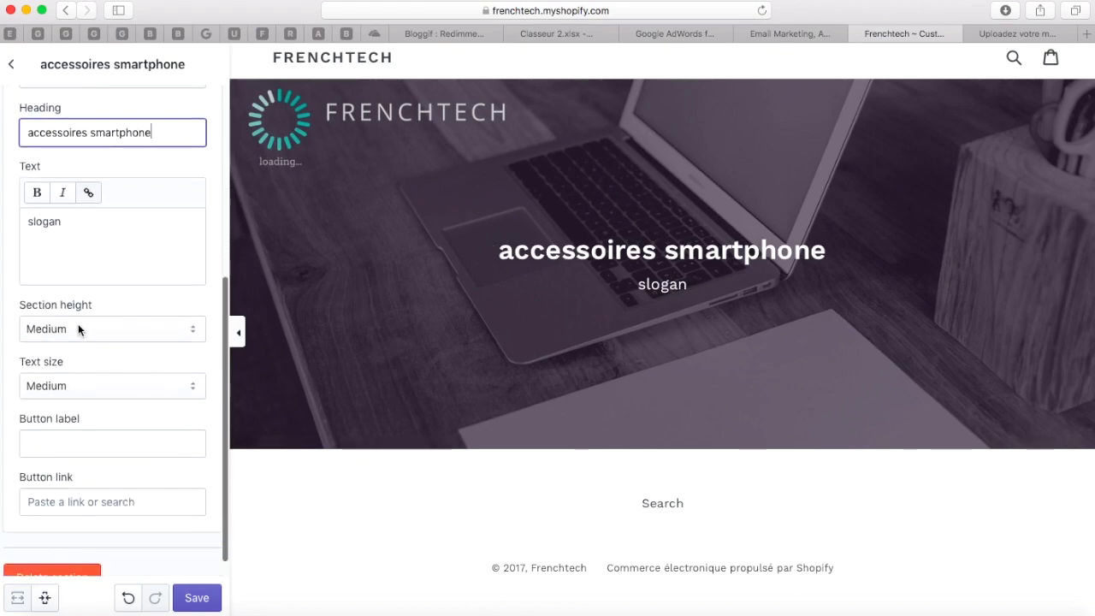
click(114, 328)
click(106, 437)
click(105, 437)
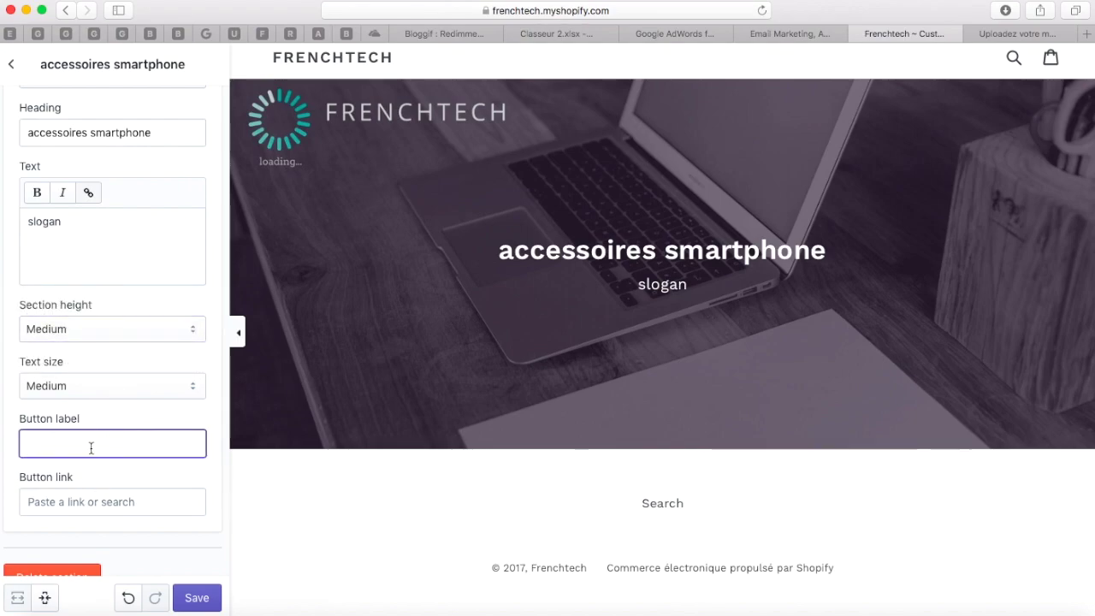
click(89, 505)
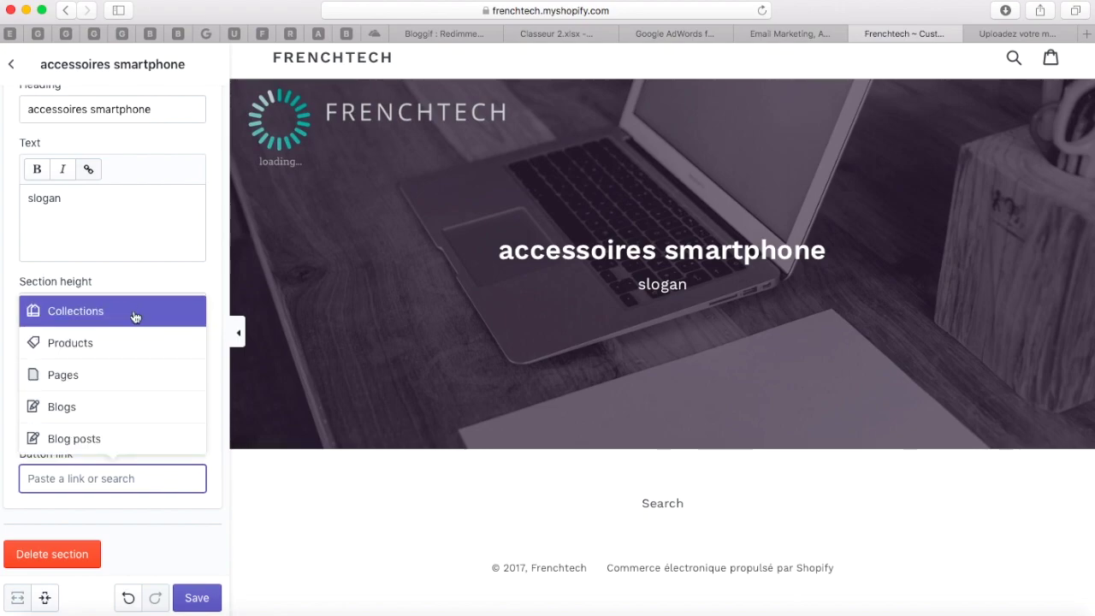
click(145, 531)
click(198, 597)
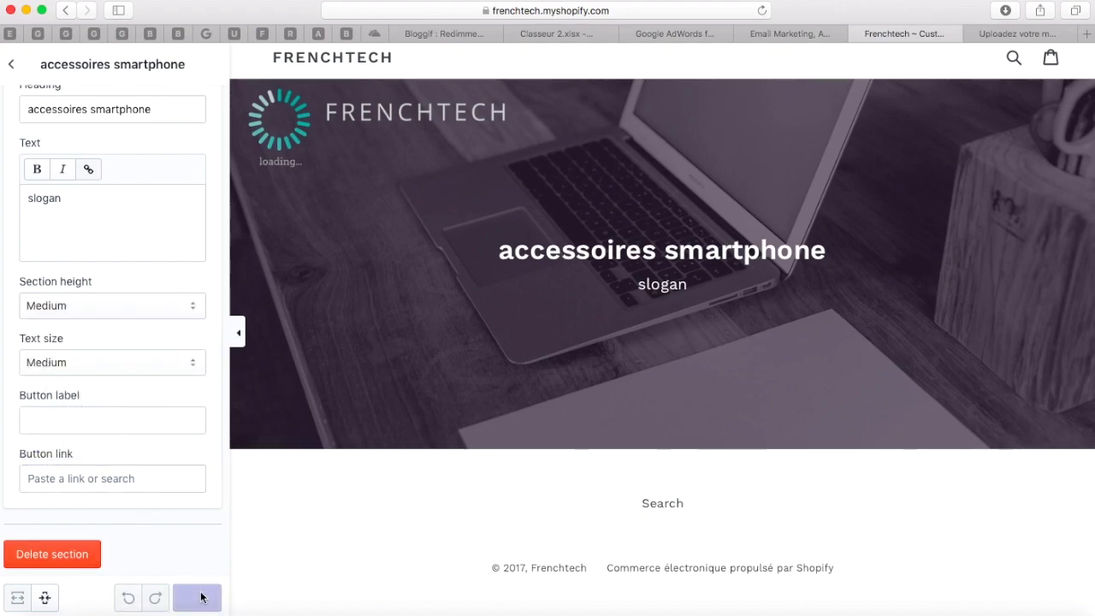
Preview the promotional Newsletter section below the image banner and add it to the page.
click(12, 67)
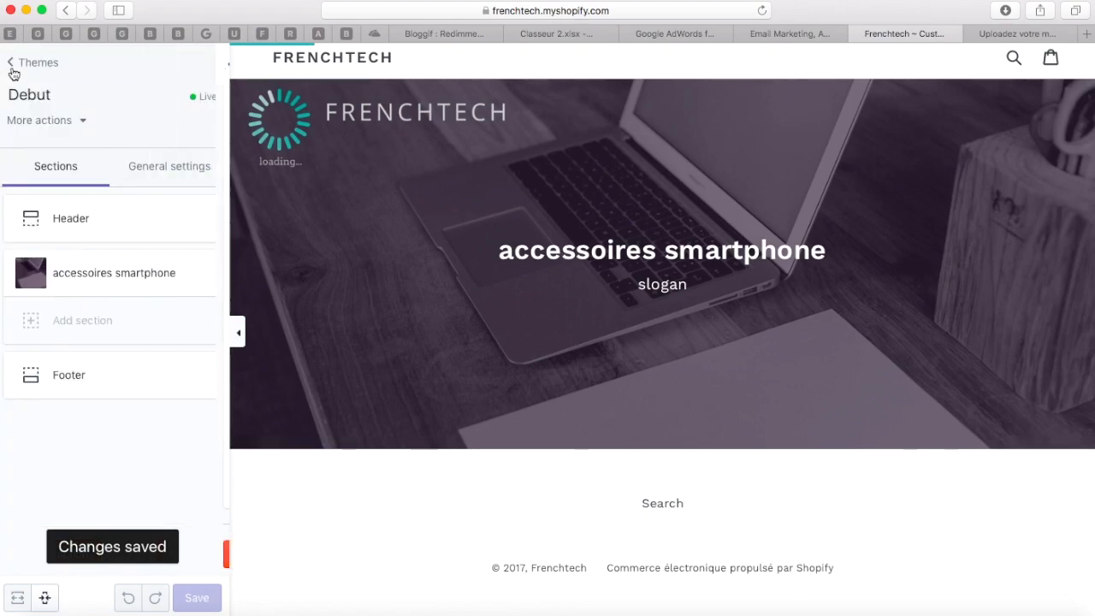
click(54, 333)
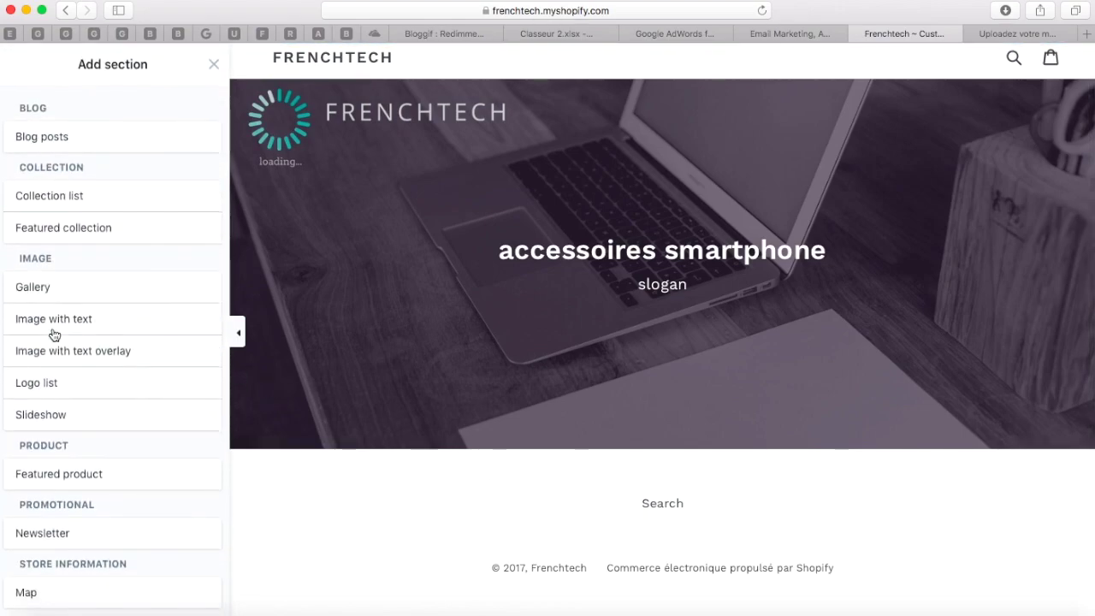
scroll(109, 368, down, 1)
scroll(108, 368, down, 3)
mouse_move(87, 434)
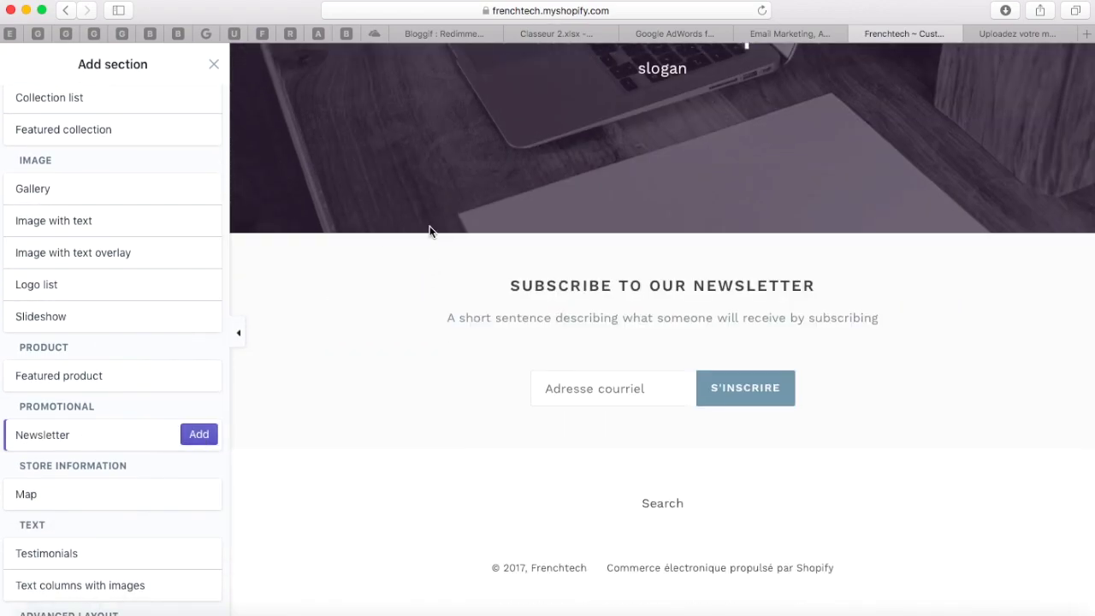
scroll(441, 256, down, 2)
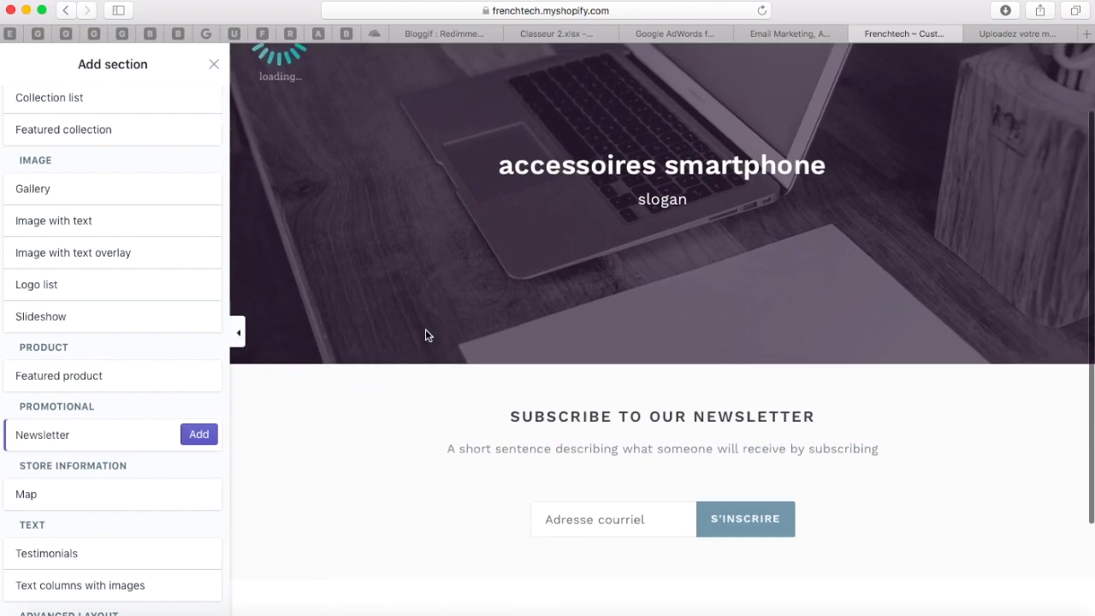
scroll(179, 416, down, 1)
click(197, 411)
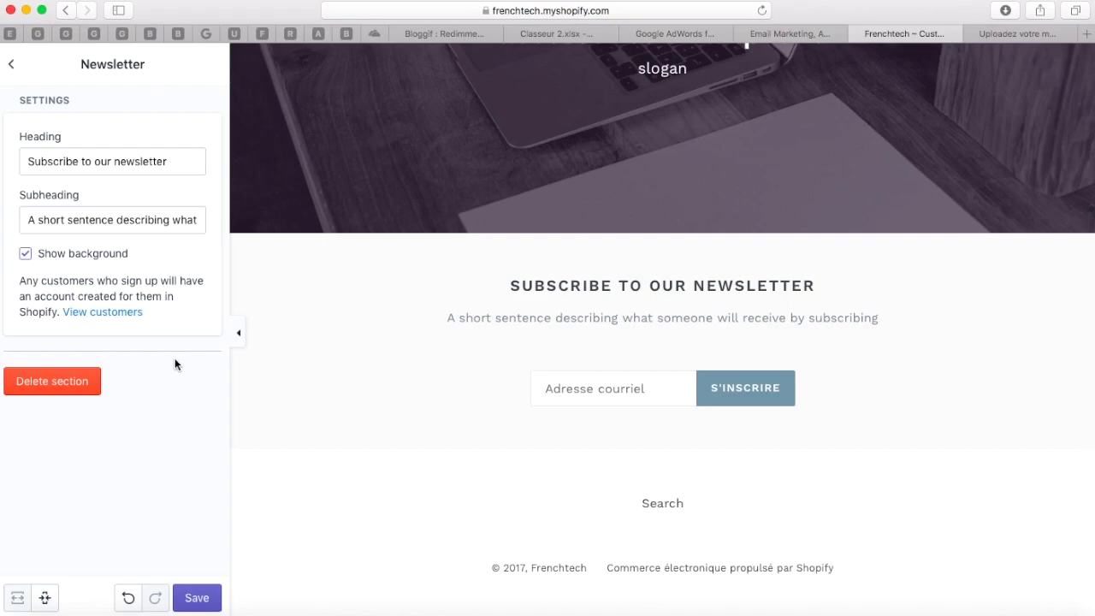
Set the Newsletter section's heading to "abonnez-vous".
triple_click(92, 164)
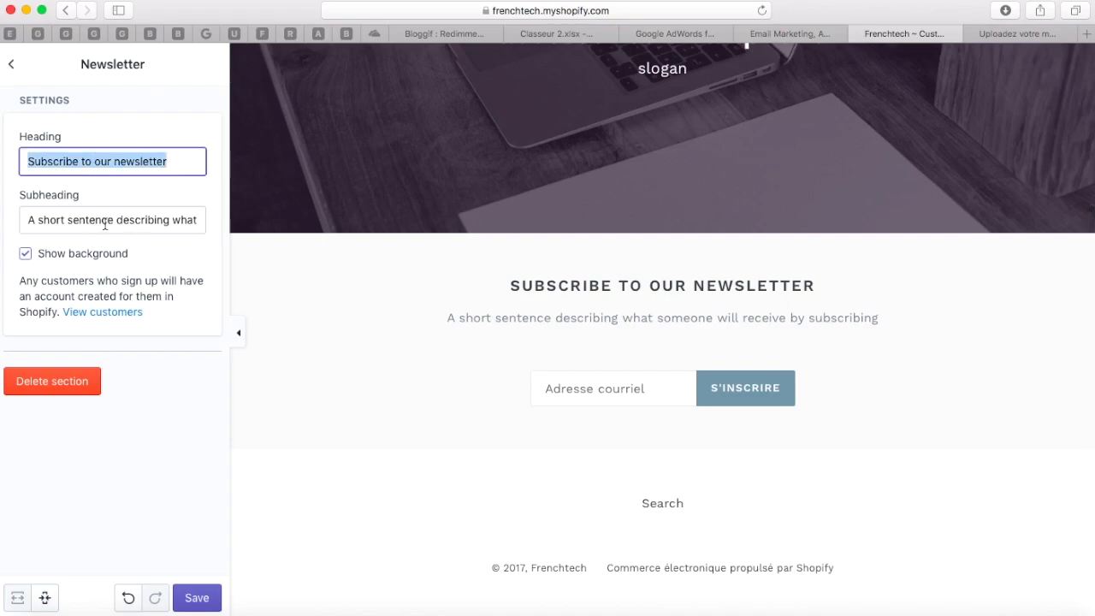
double_click(105, 225)
triple_click(107, 158)
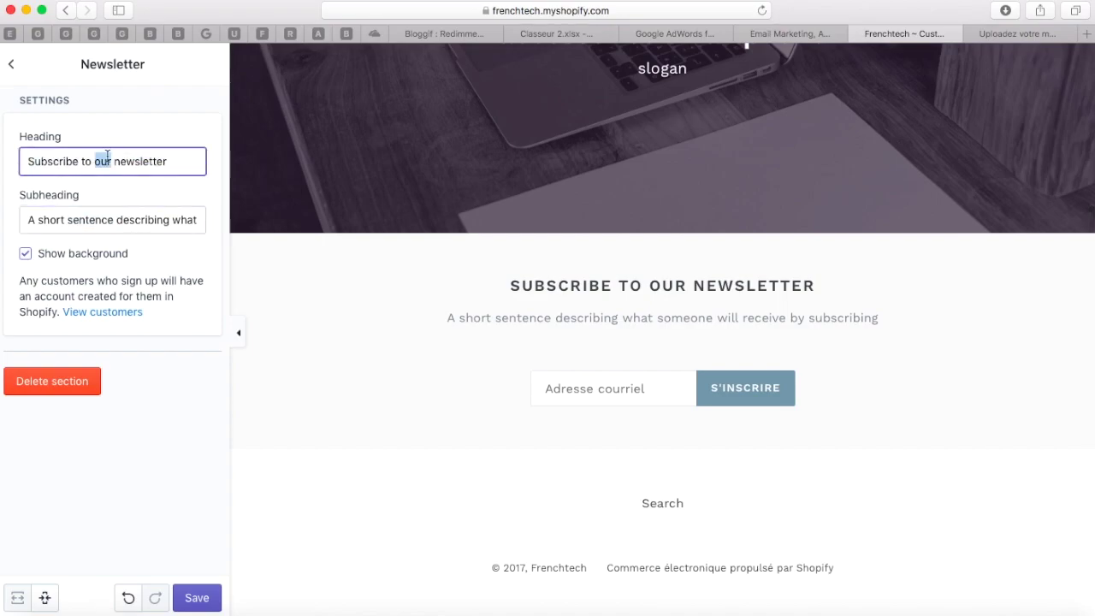
text(abo)
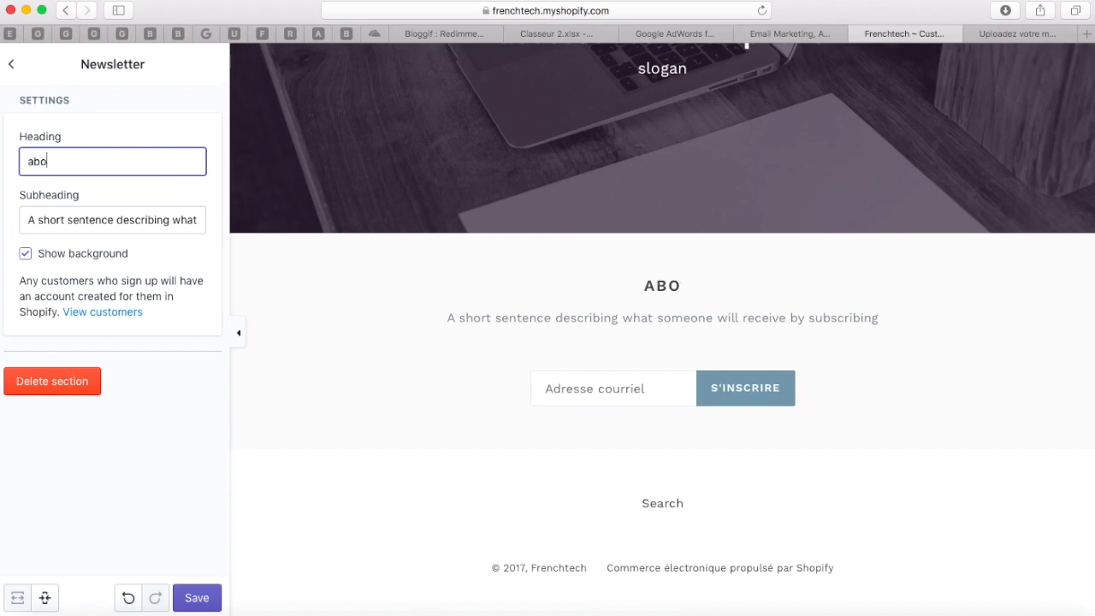
text(nnez-vous)
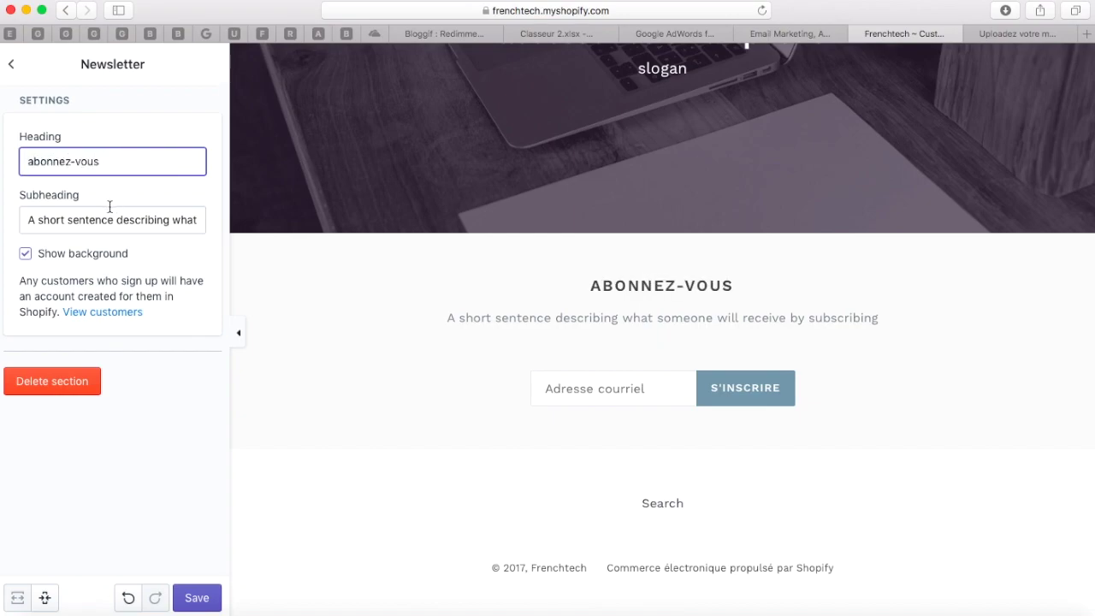
Set the Newsletter section's subheading to "Ne manquez aucune news" and save the changes.
key(Tab)
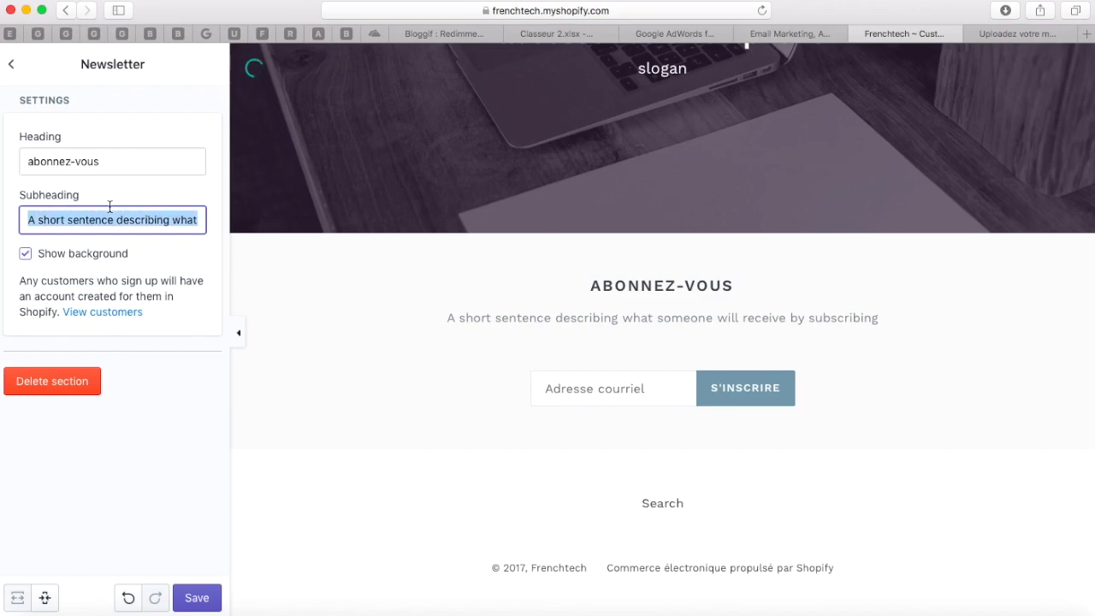
text(Ne manquez aucune )
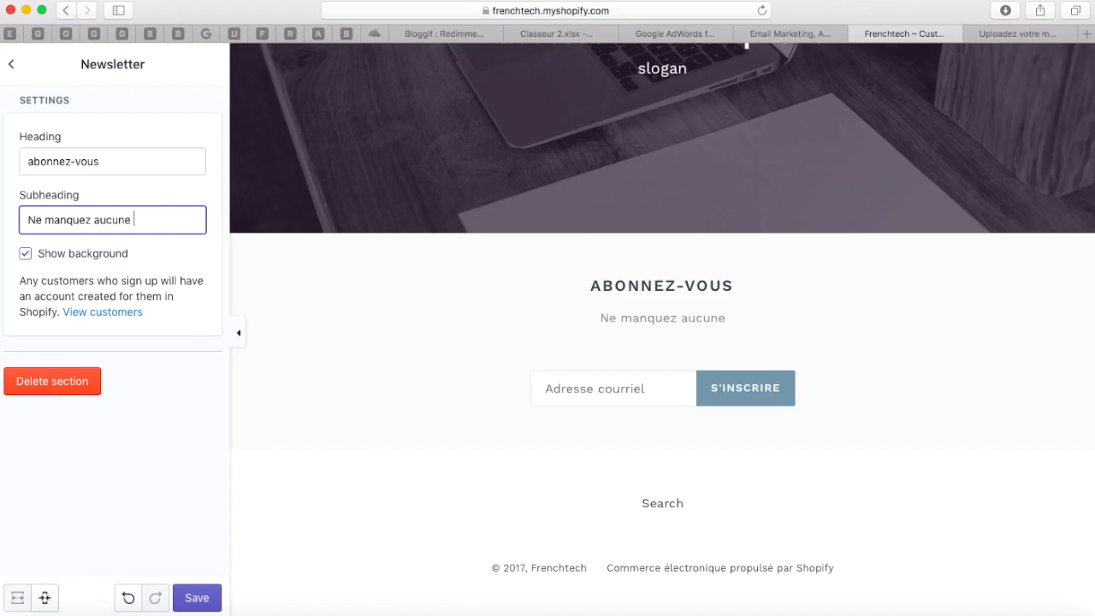
text(news)
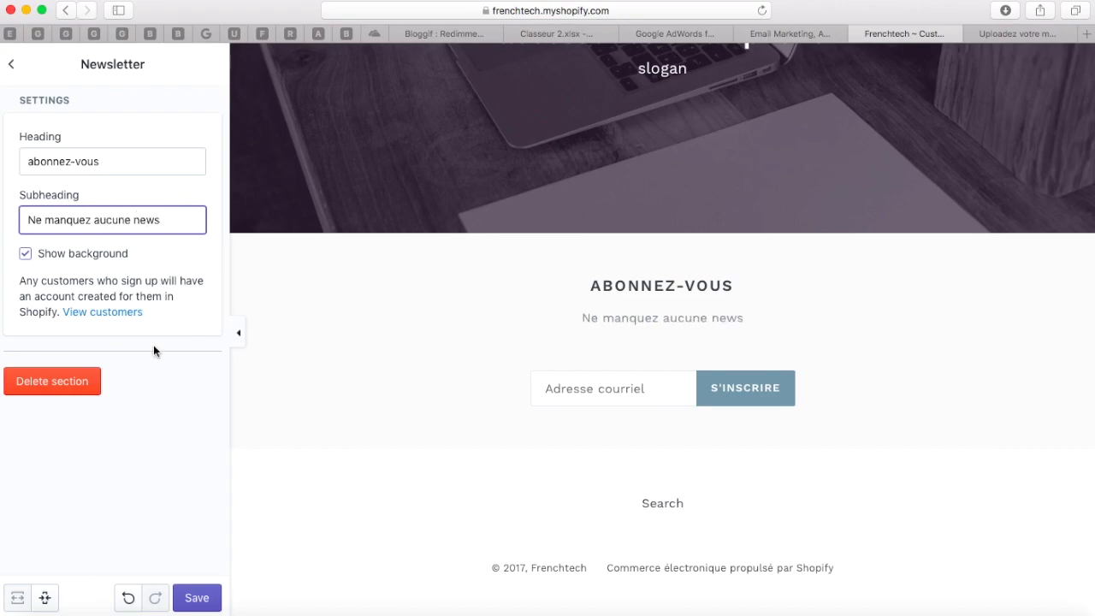
click(153, 394)
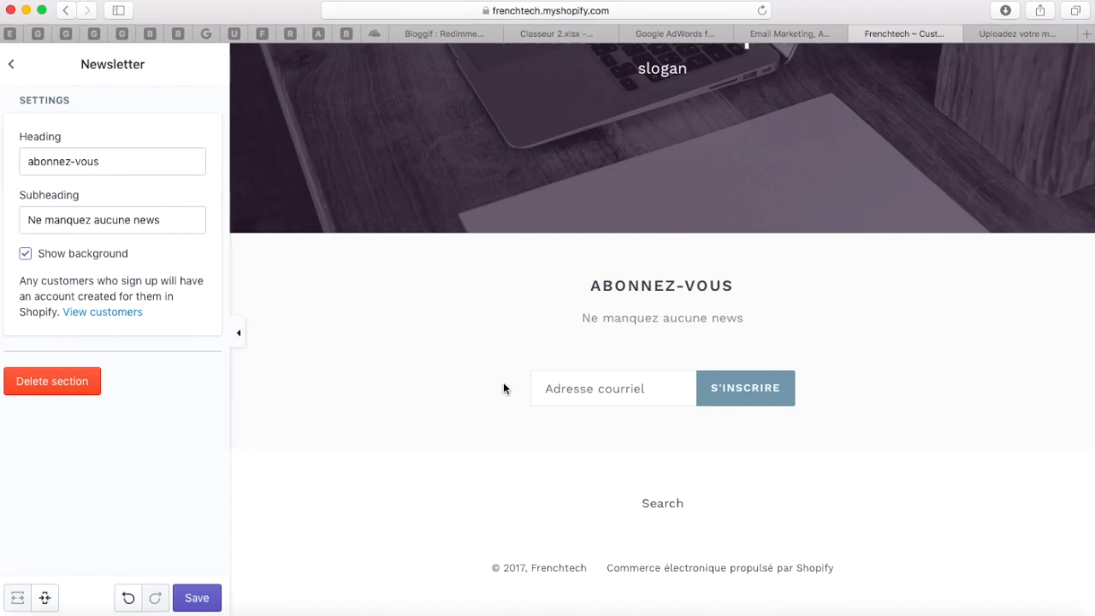
scroll(503, 381, up, 3)
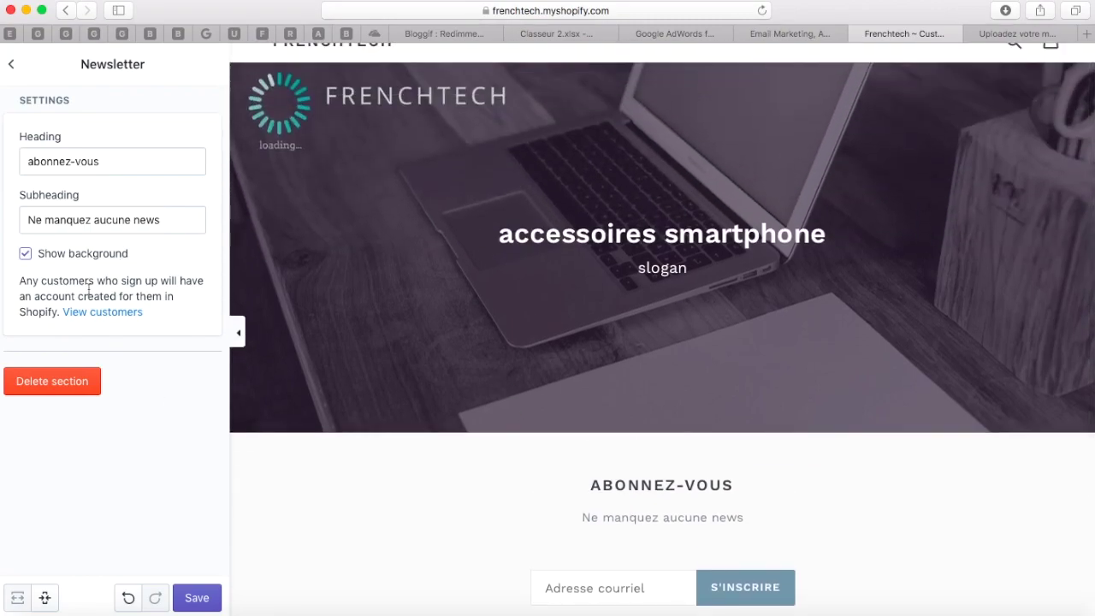
click(181, 599)
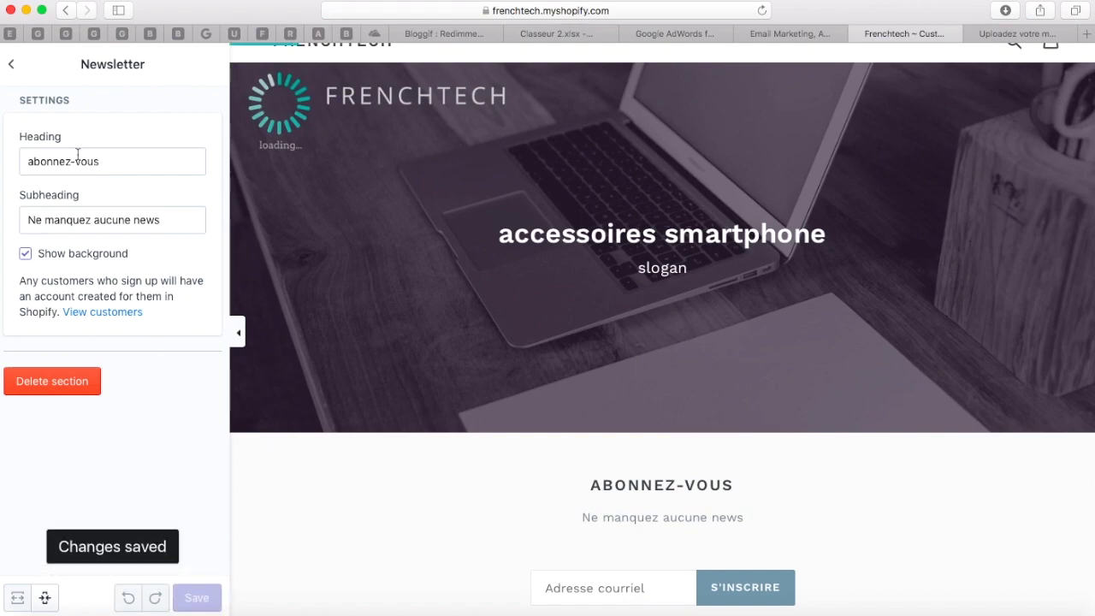
Return to the section list, preview the Image with text section and add it to the page.
click(10, 65)
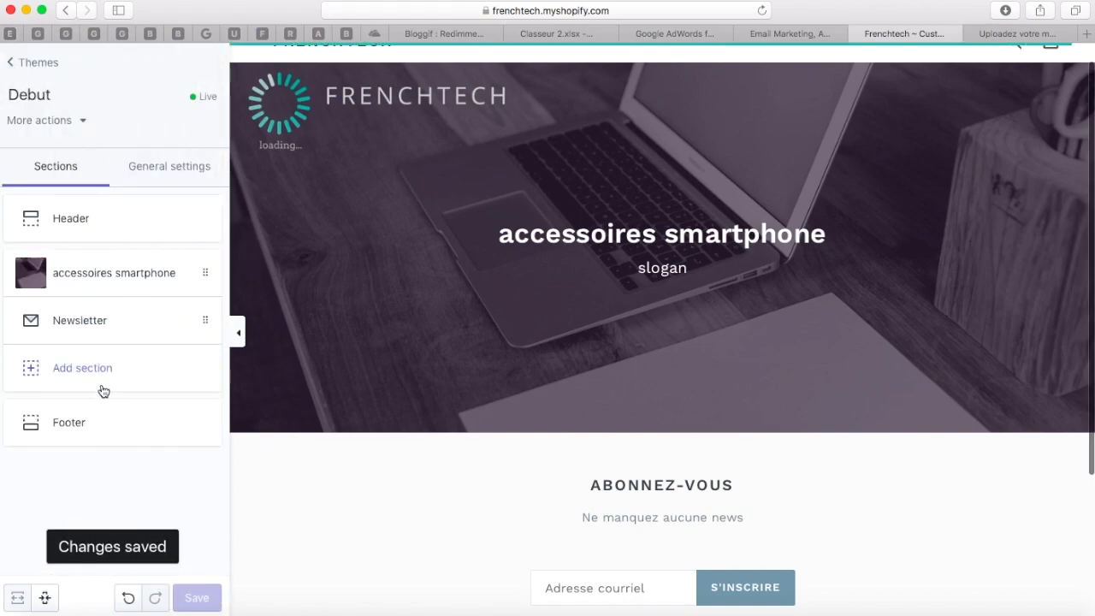
click(69, 379)
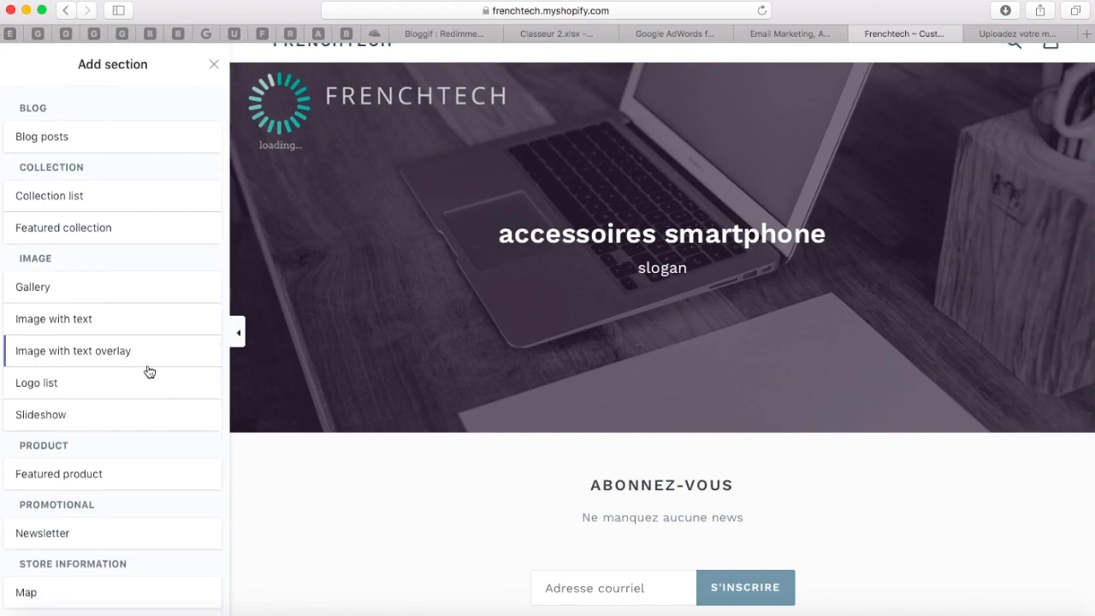
scroll(149, 371, down, 3)
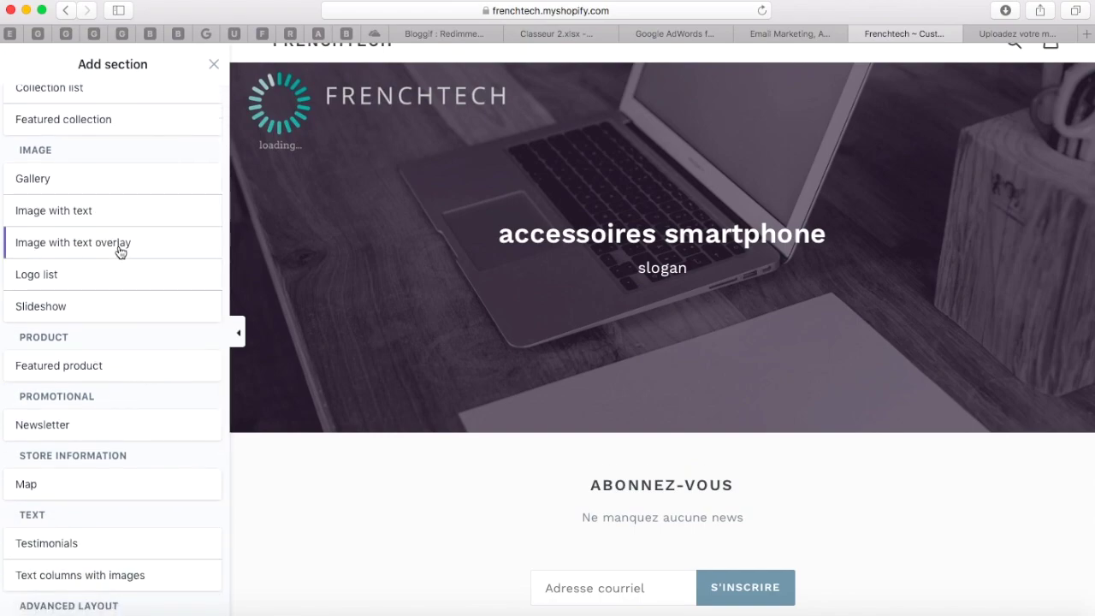
click(111, 220)
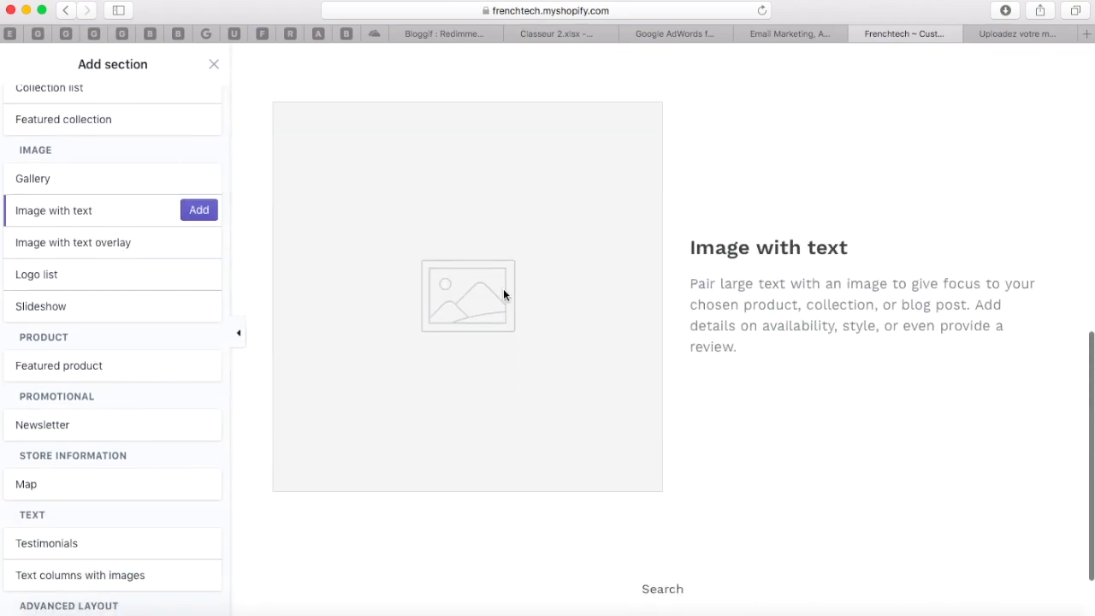
click(198, 212)
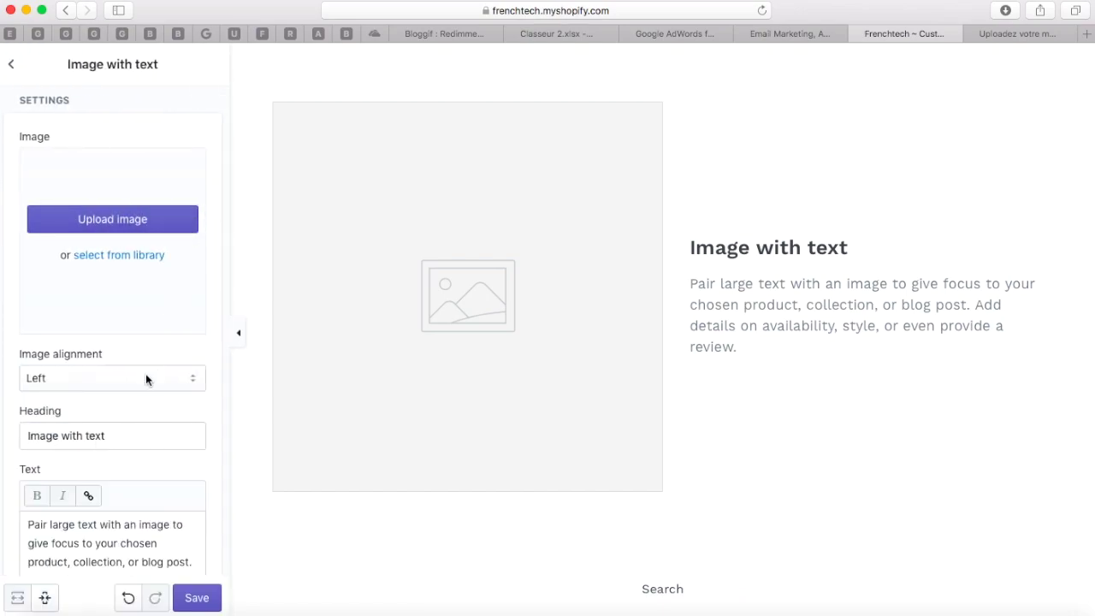
Upload 512.jpg from the desktop folder as the Image with text section's image.
click(132, 224)
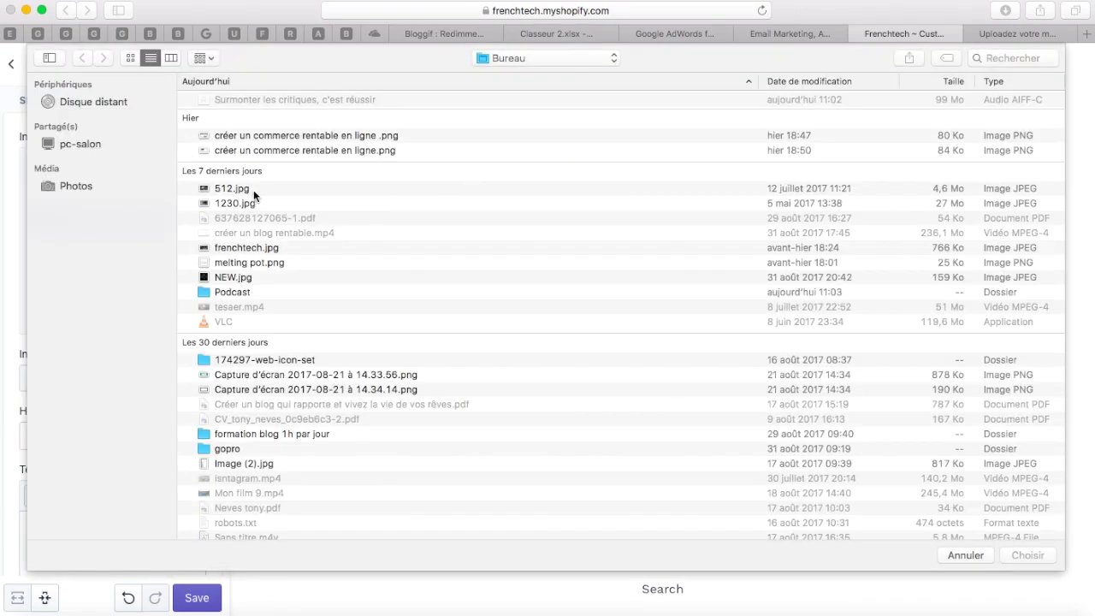
double_click(262, 189)
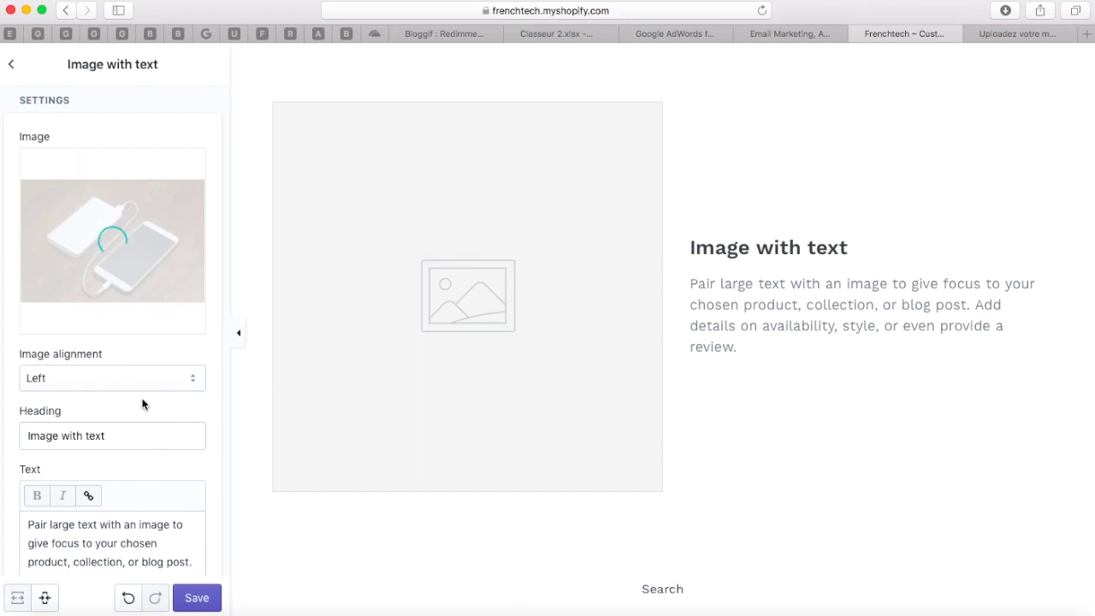
Set the Image with text section's heading to "Batterie externe" and its text to "blablabla....".
scroll(142, 403, down, 5)
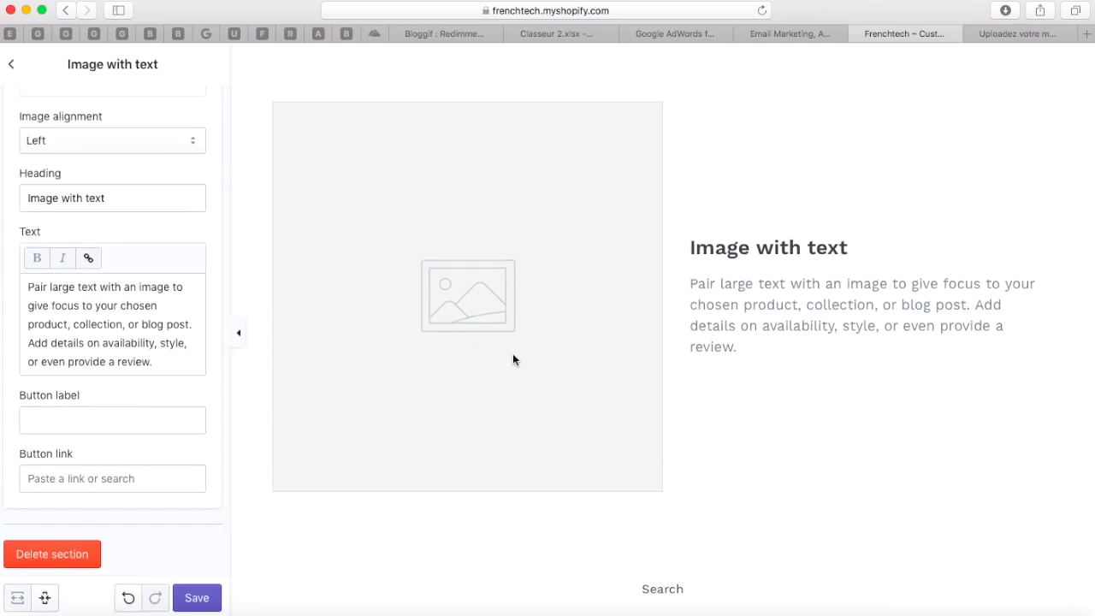
scroll(95, 214, up, 2)
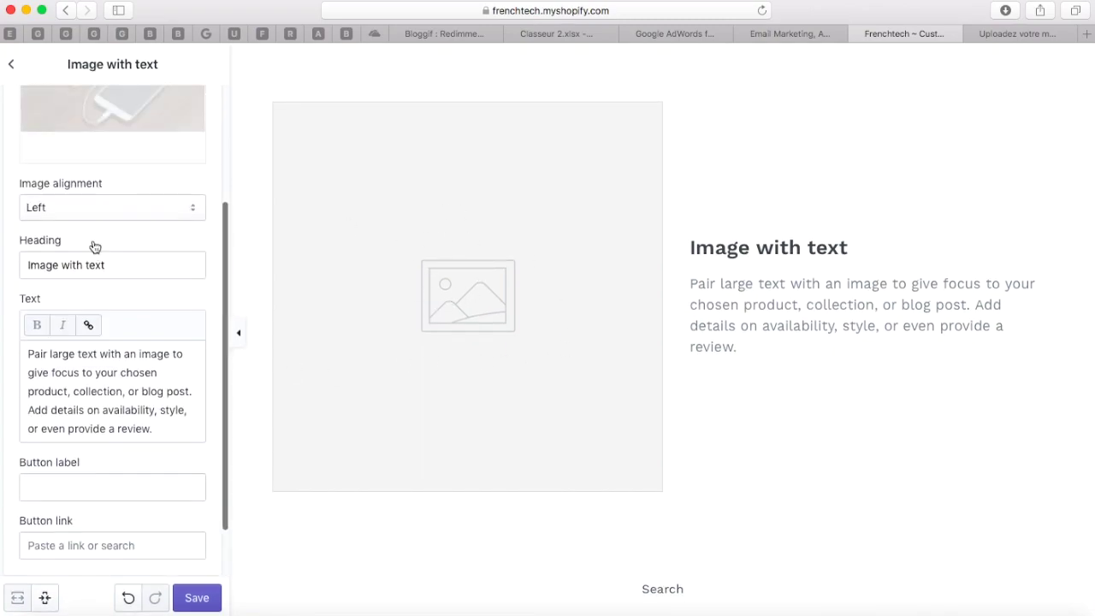
triple_click(80, 276)
text(N)
key(BackSpace)
text(Batterie)
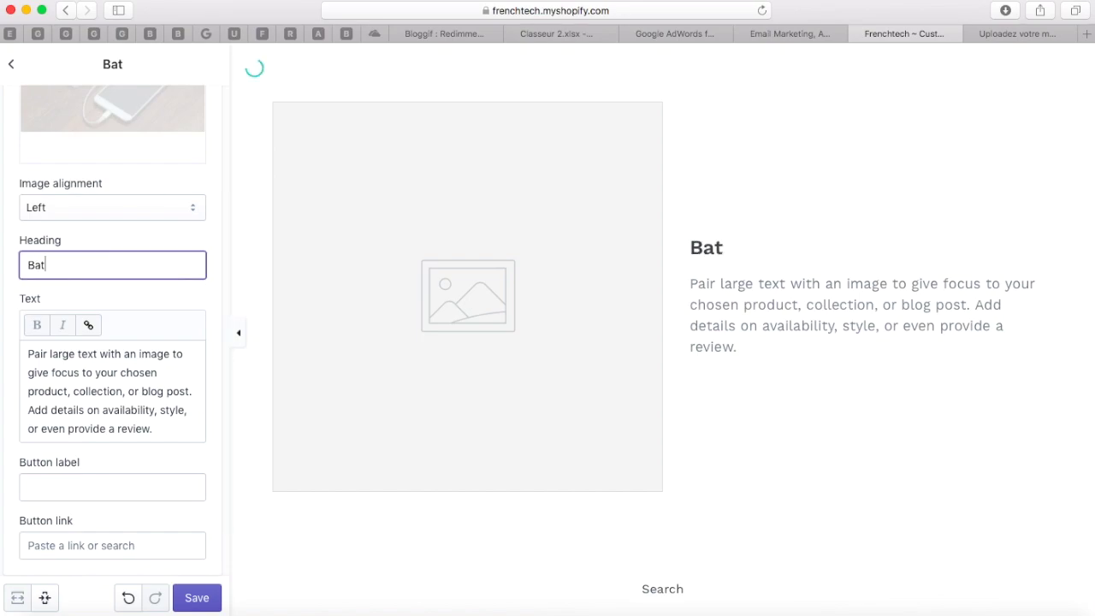
text( externe)
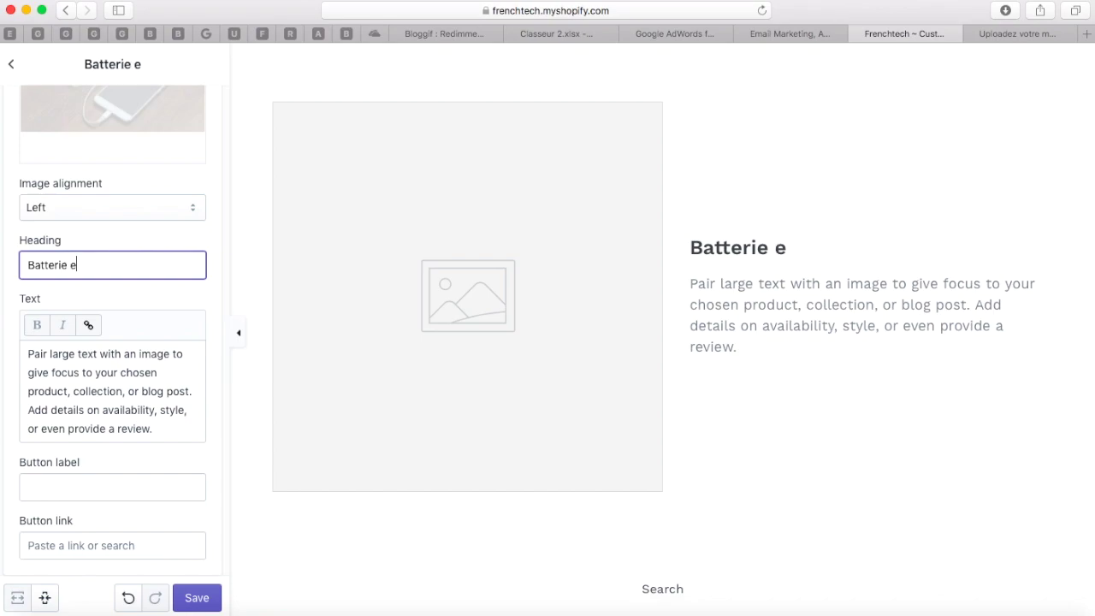
triple_click(117, 400)
text(blablabla....)
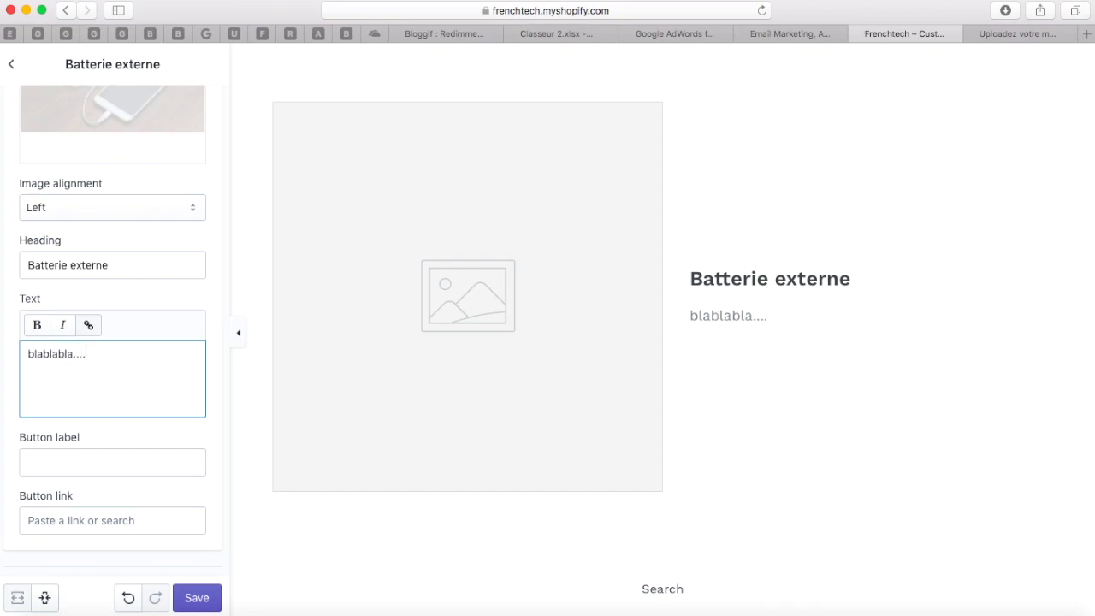
Link the section's button to All Products.
click(140, 511)
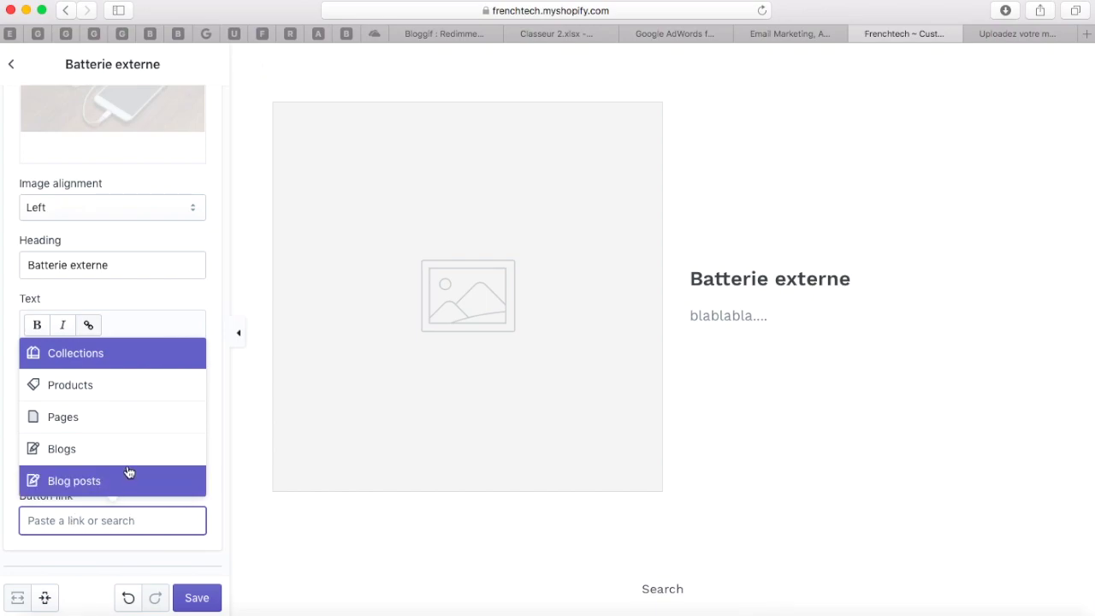
click(141, 378)
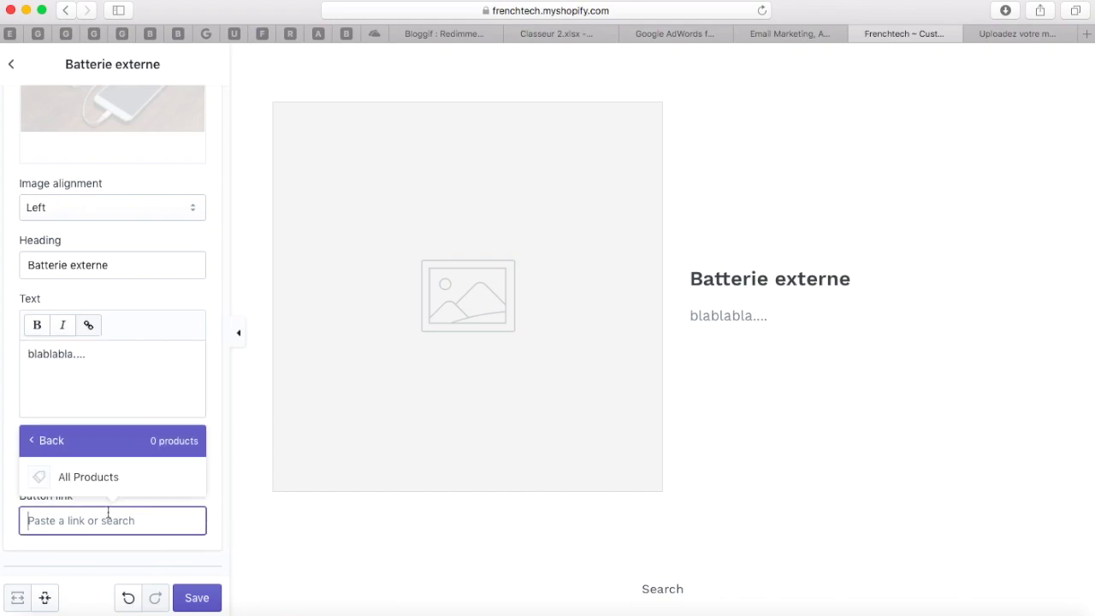
click(109, 477)
Enter "lol" as a trial label for the section's button.
click(66, 458)
text(lol)
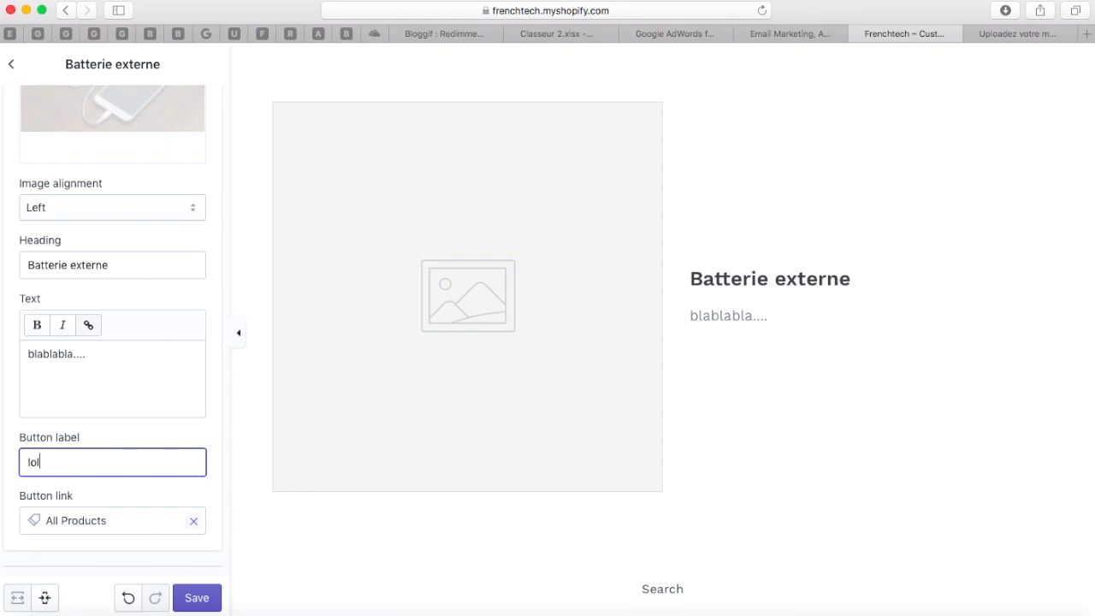
click(146, 433)
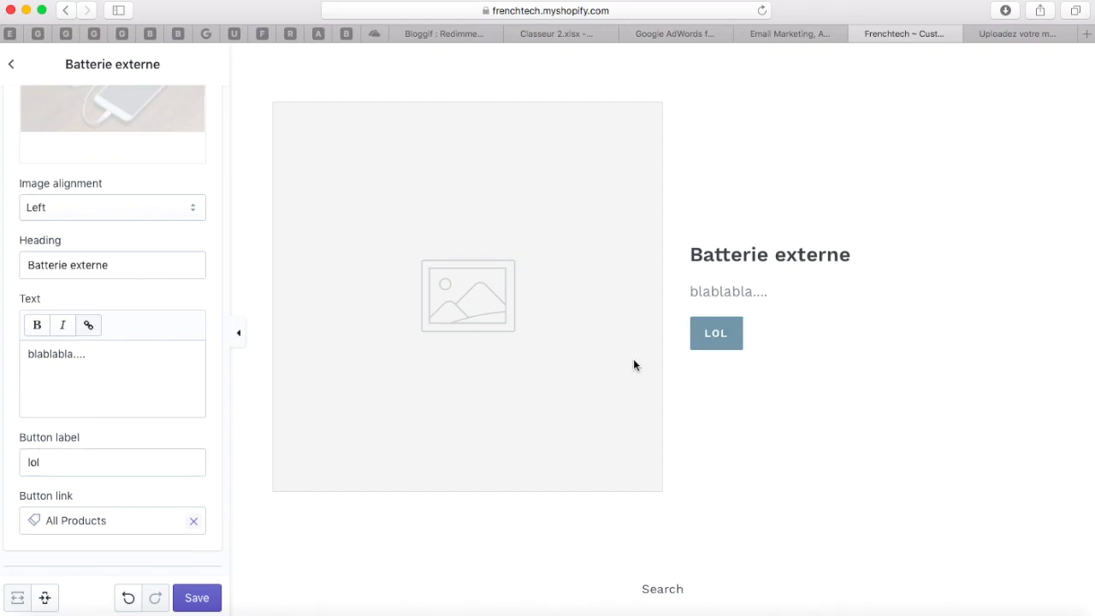
Set the section's button label to "Accéder à la collection" and save the changes.
double_click(88, 462)
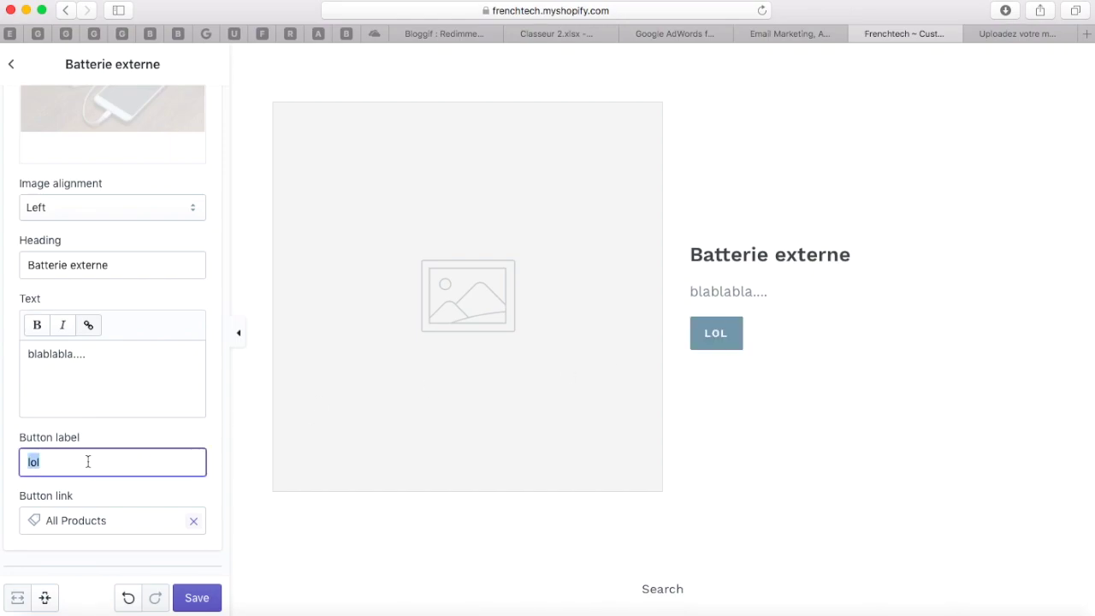
text(A)
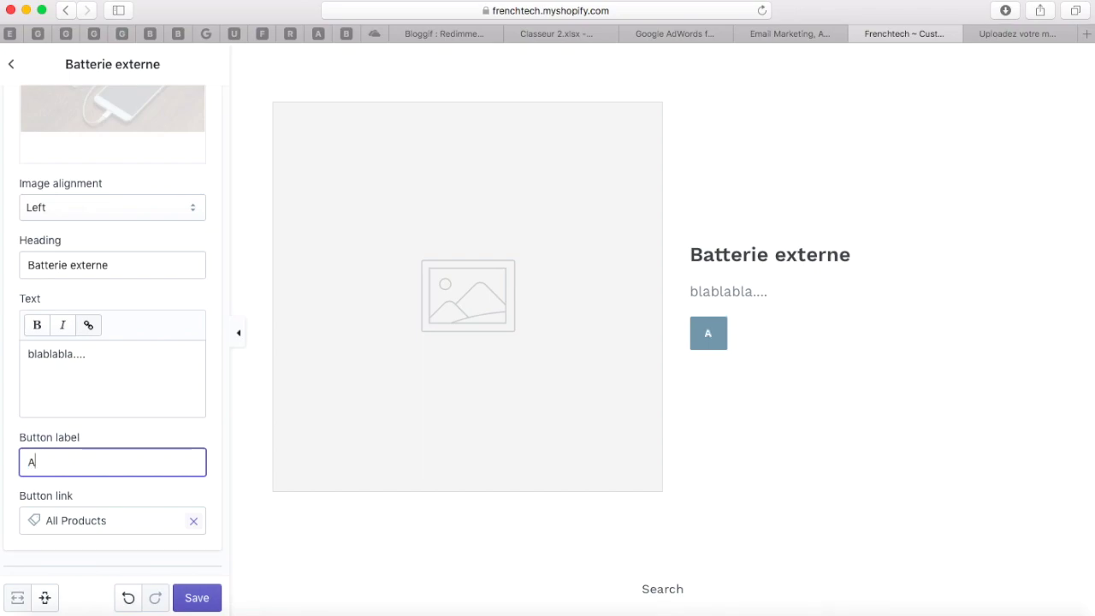
text(ccéde)
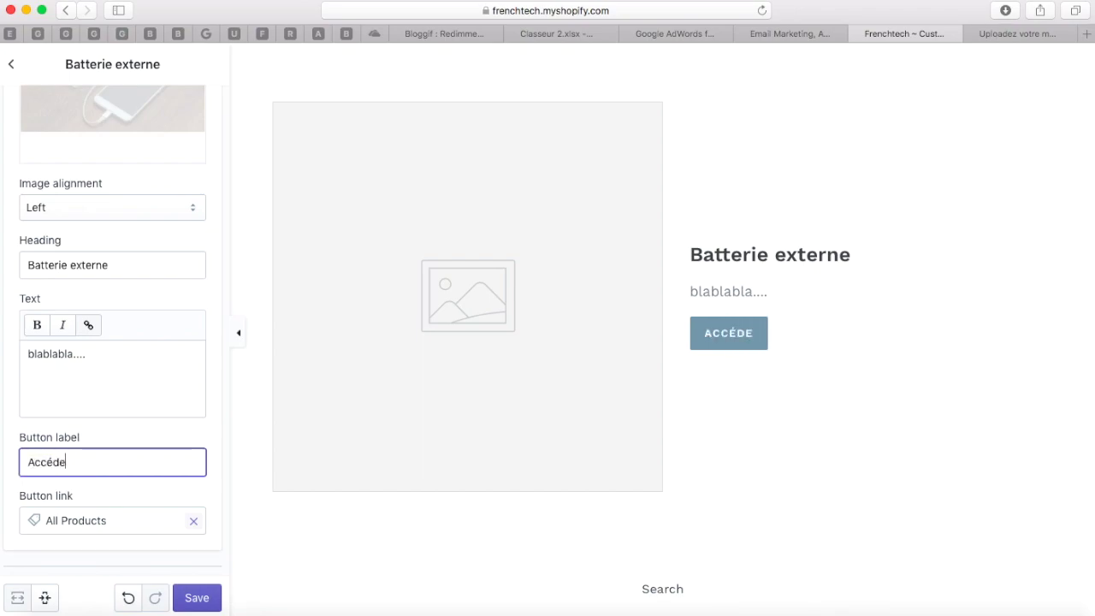
text(r à )
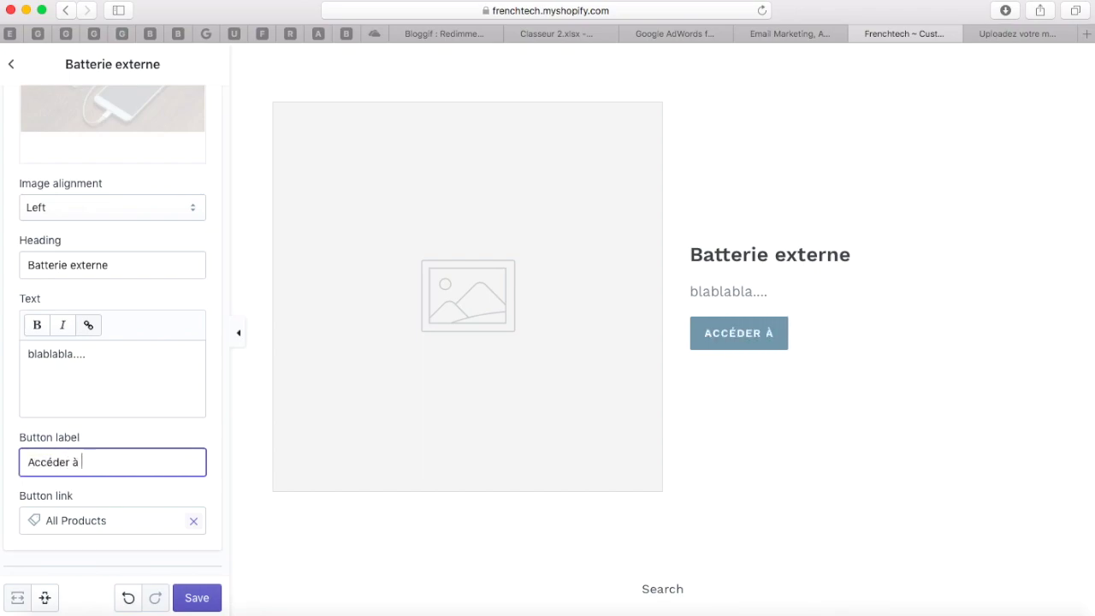
text(la col)
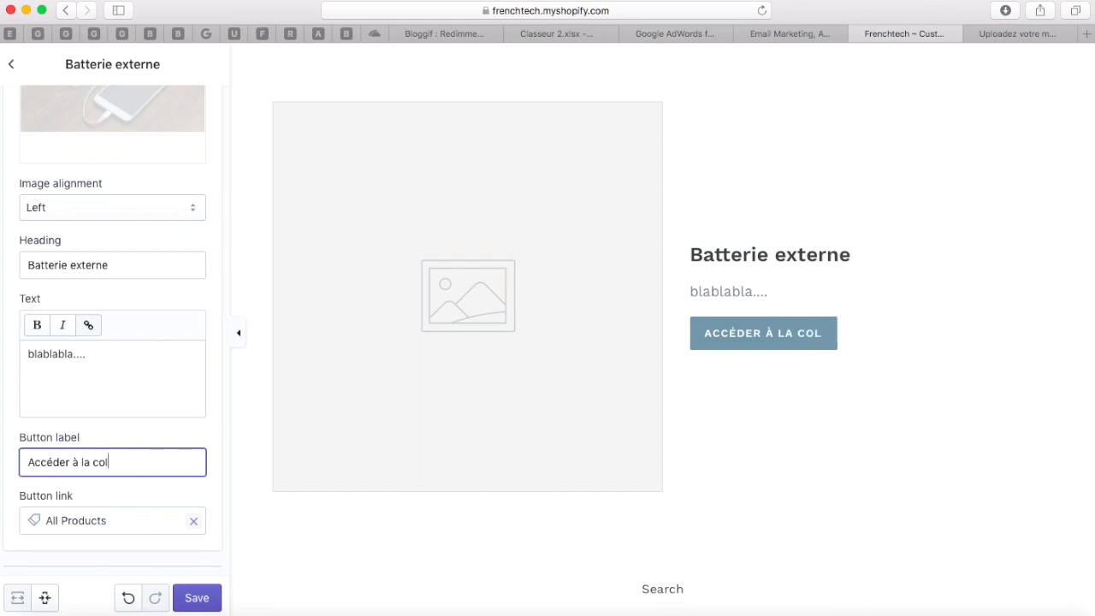
text(lection)
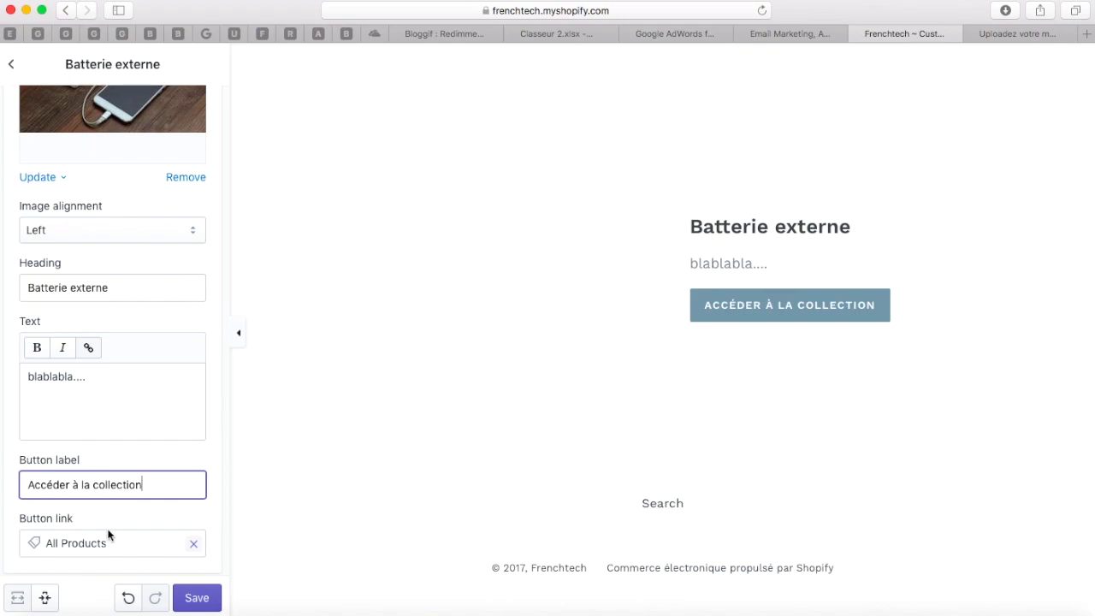
click(197, 598)
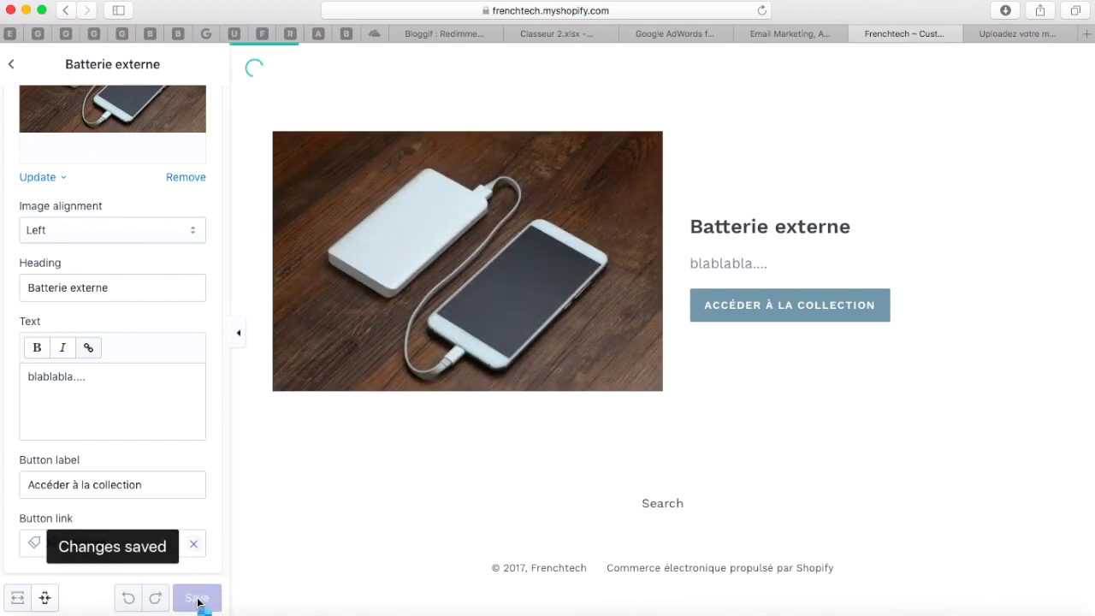
Return to the section list and examine the home page preview from the header banner down to the footer.
click(13, 68)
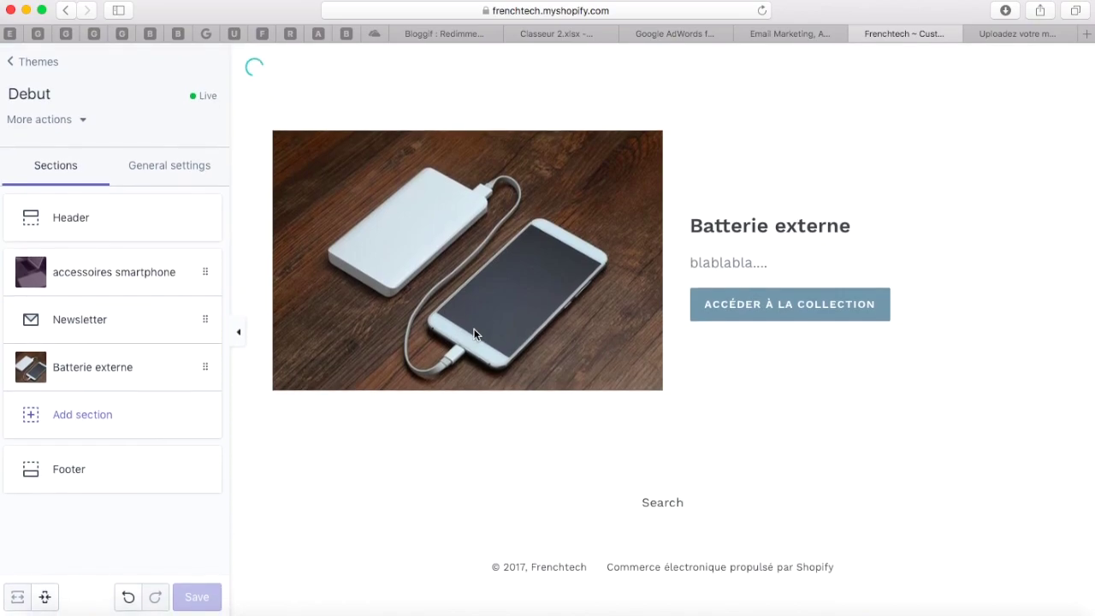
scroll(475, 335, up, 5)
scroll(475, 335, up, 5)
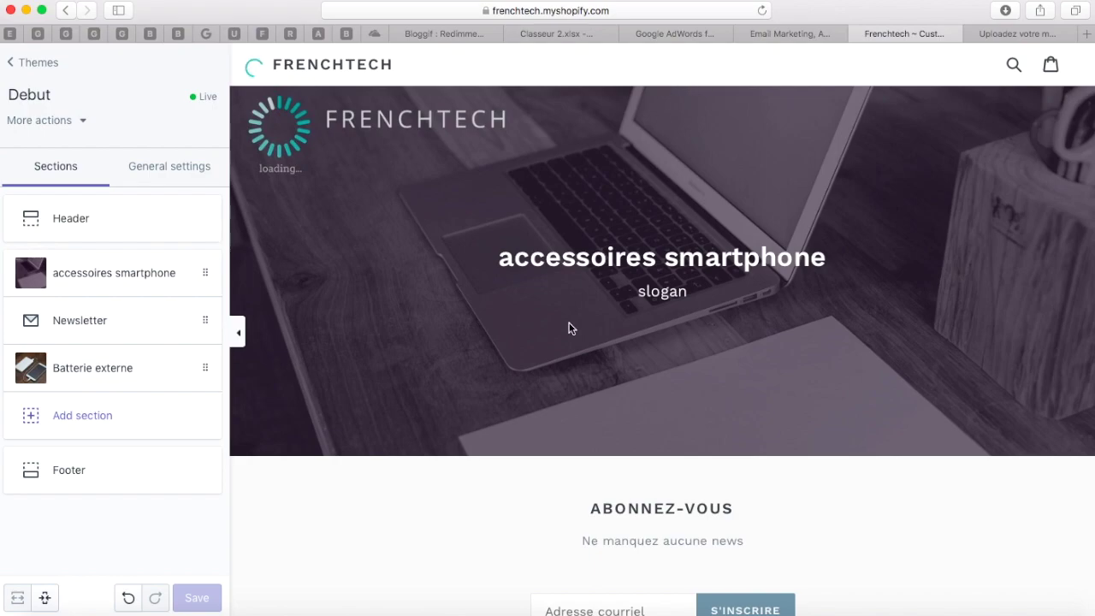
scroll(570, 326, down, 6)
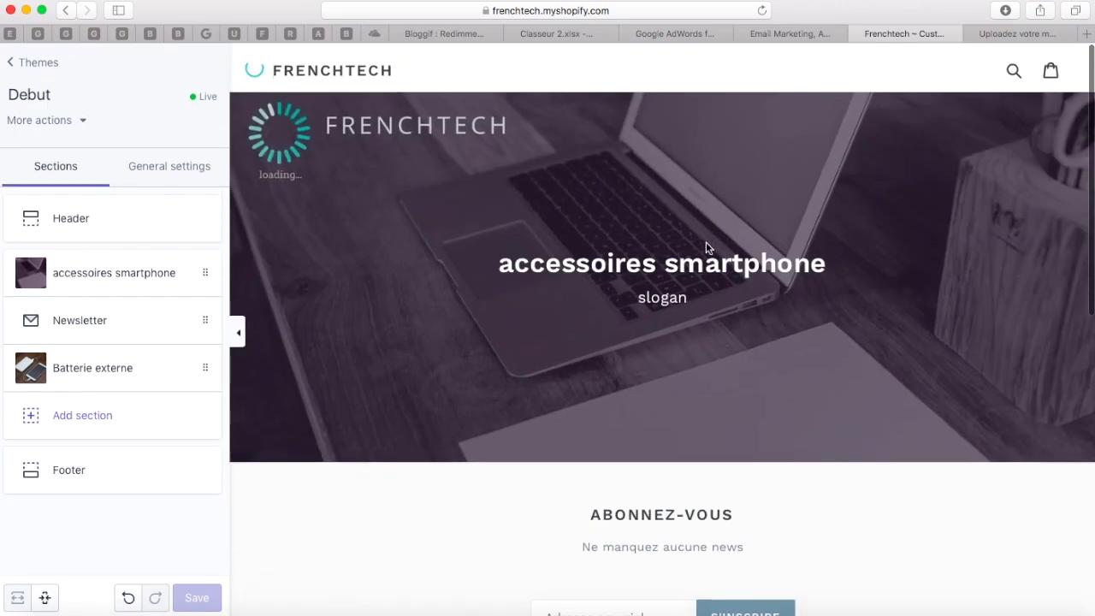
scroll(617, 233, down, 1)
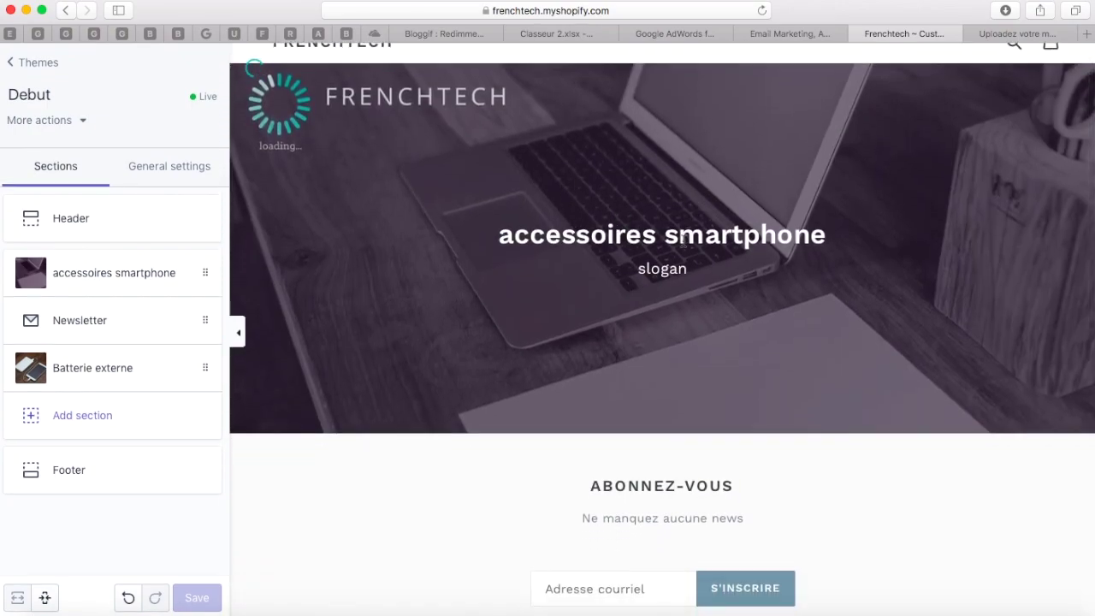
scroll(611, 348, down, 3)
scroll(653, 345, down, 5)
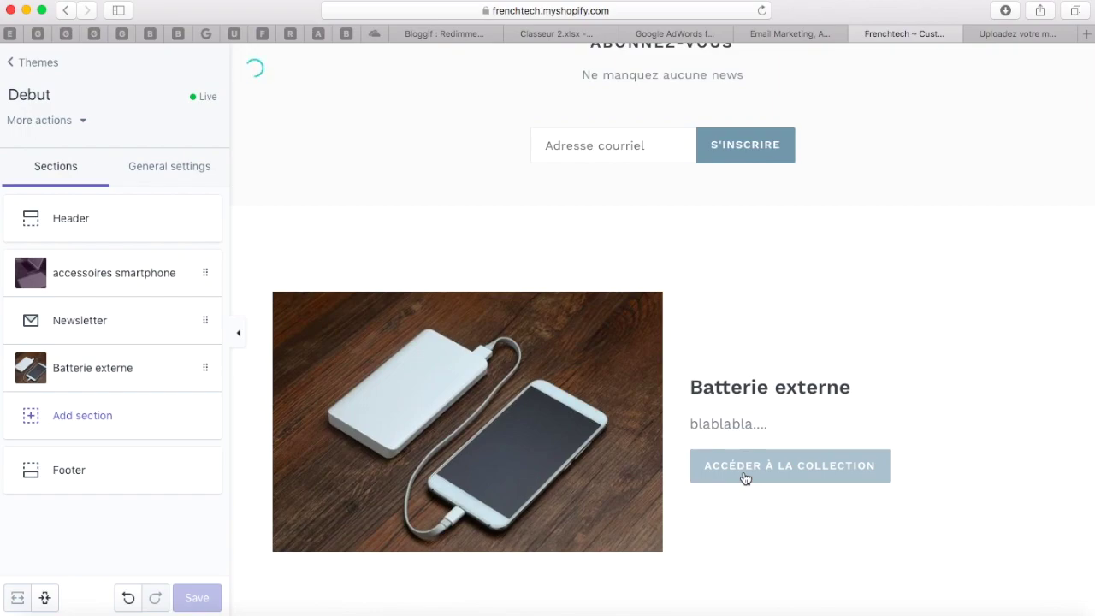
scroll(451, 454, down, 3)
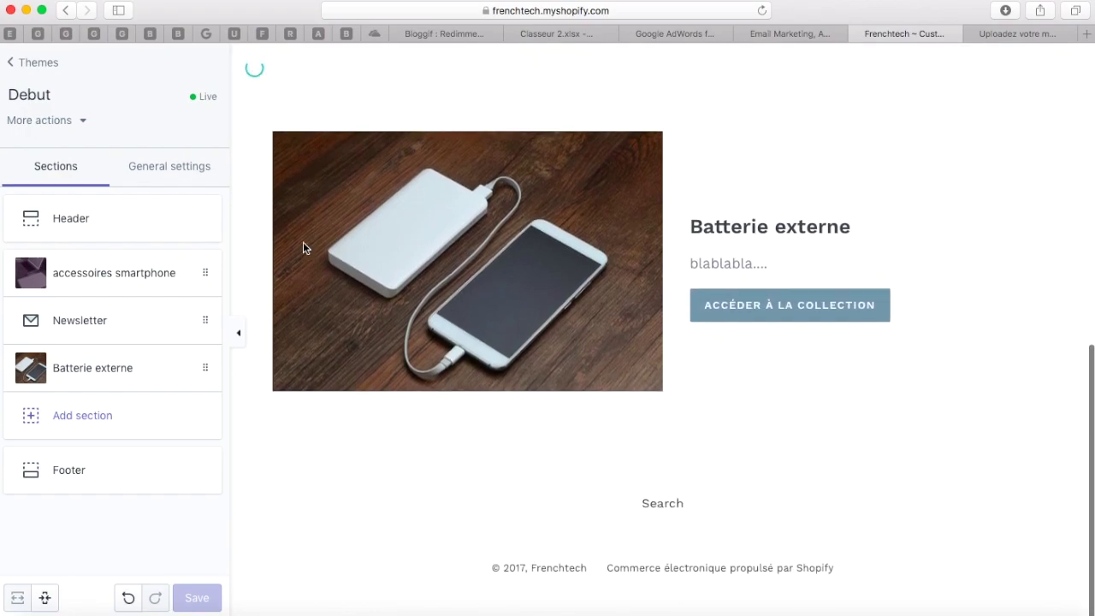
Add a second Image with text section below the "Batterie externe" section and set its image alignment to Right.
click(43, 417)
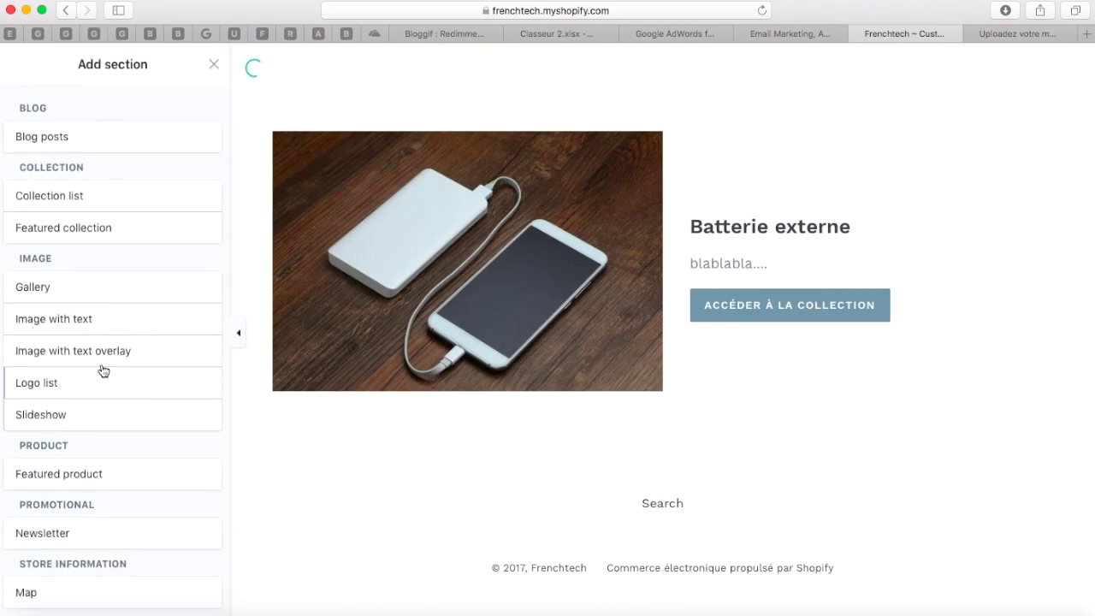
mouse_move(99, 327)
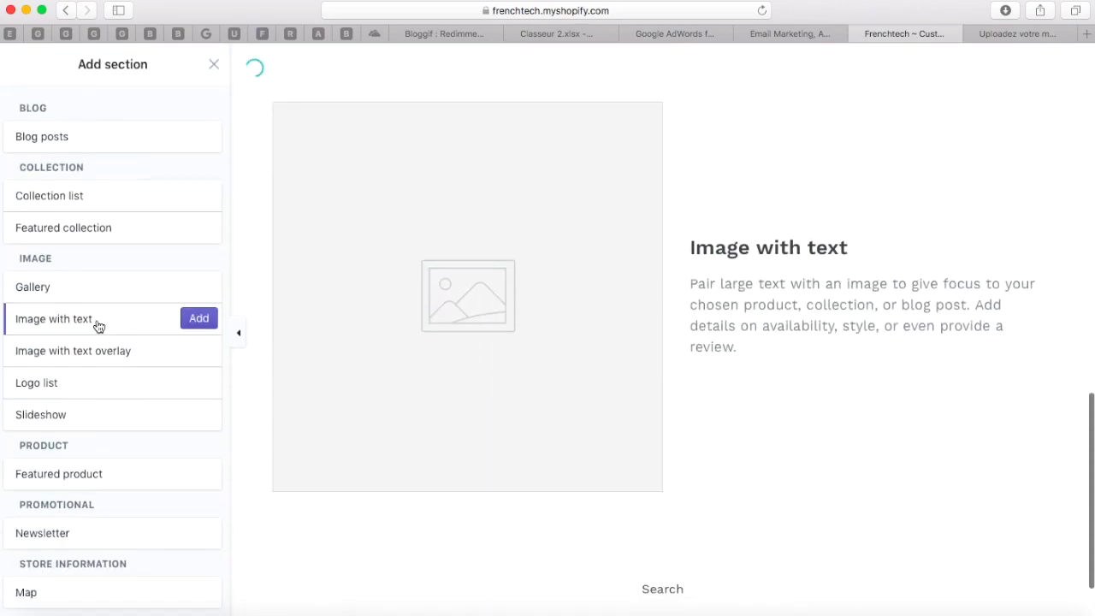
click(198, 318)
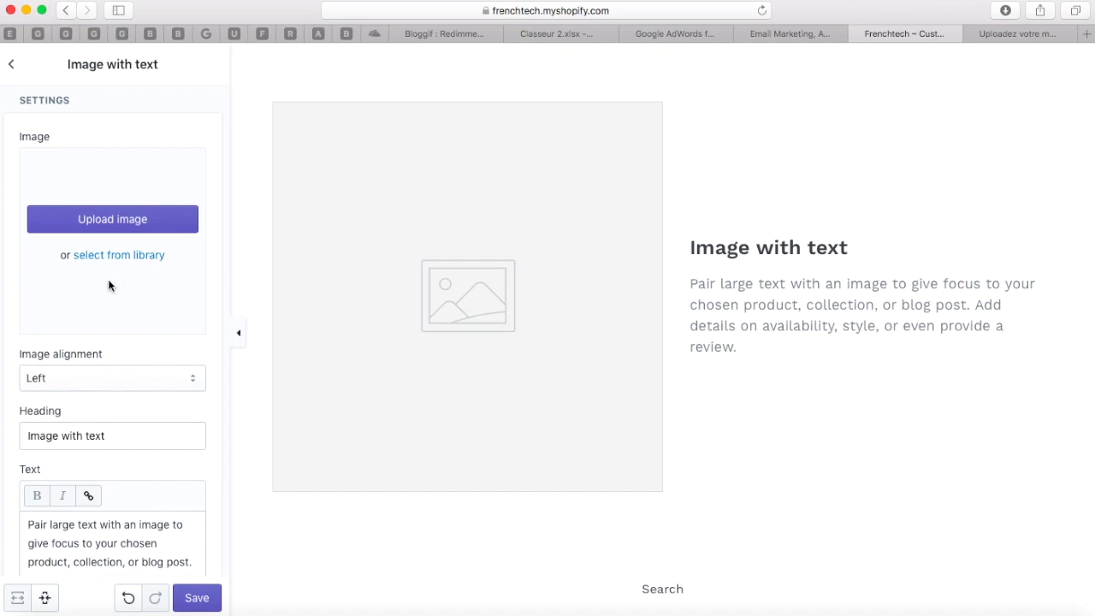
click(100, 378)
click(98, 399)
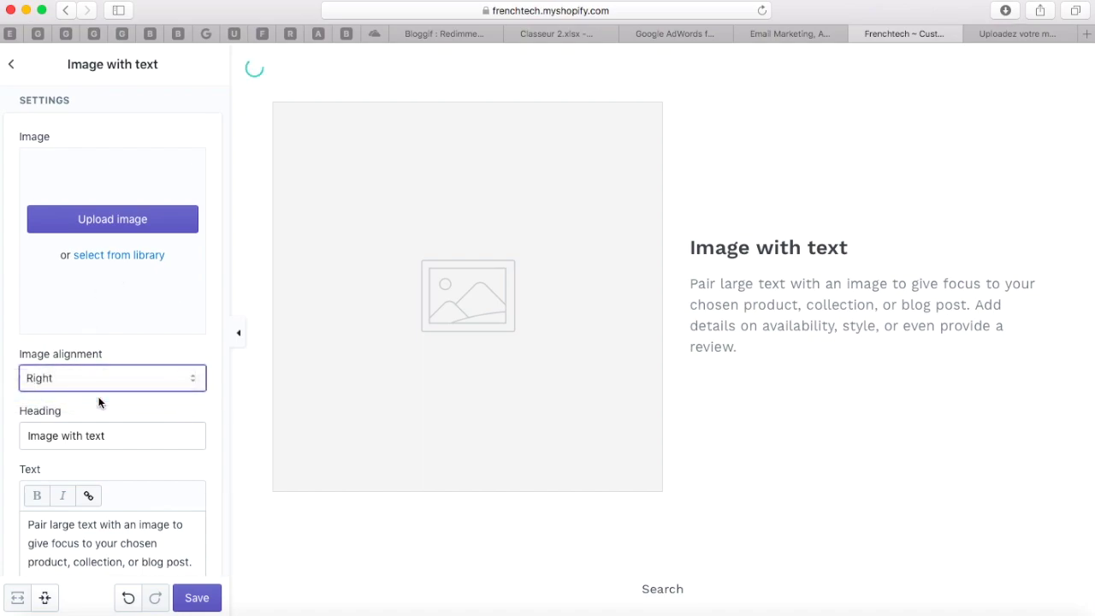
Try to upload 1230.jpg as the new section's image, and upload 512.jpg instead.
click(130, 219)
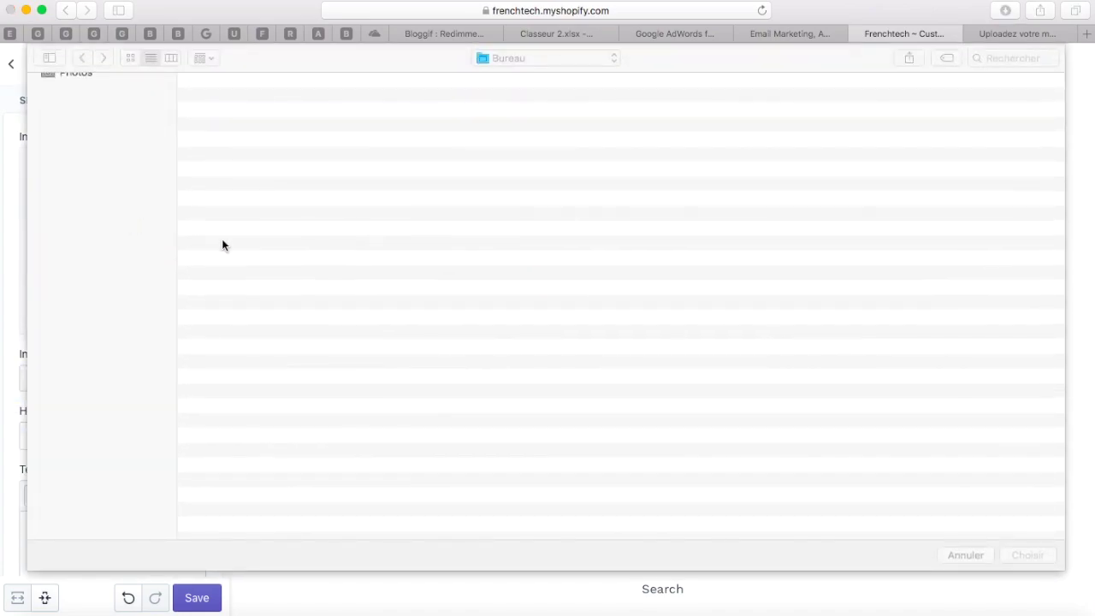
double_click(256, 203)
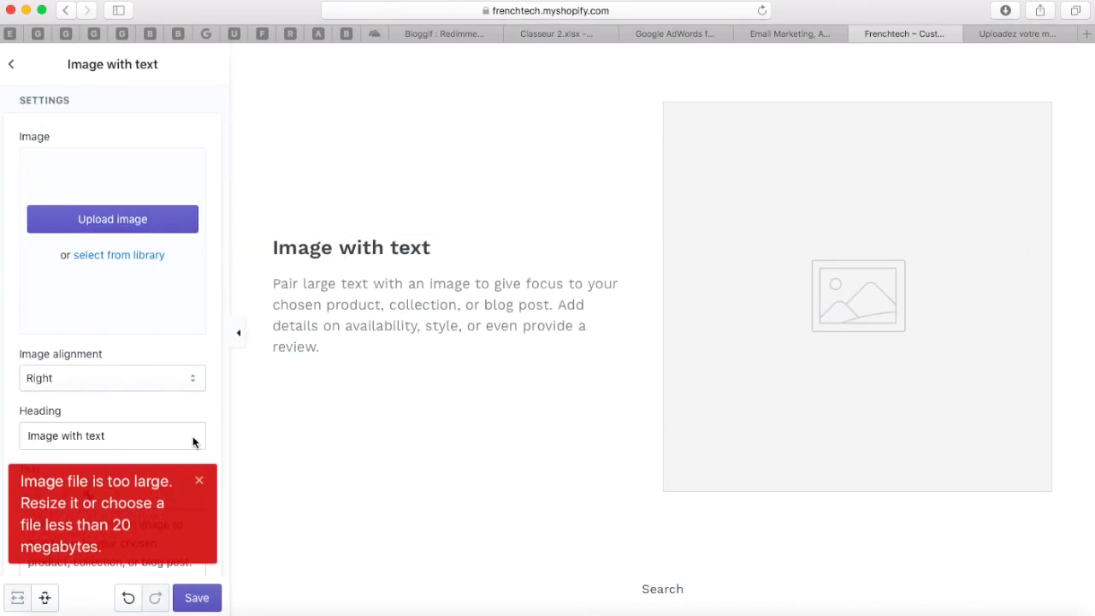
click(140, 221)
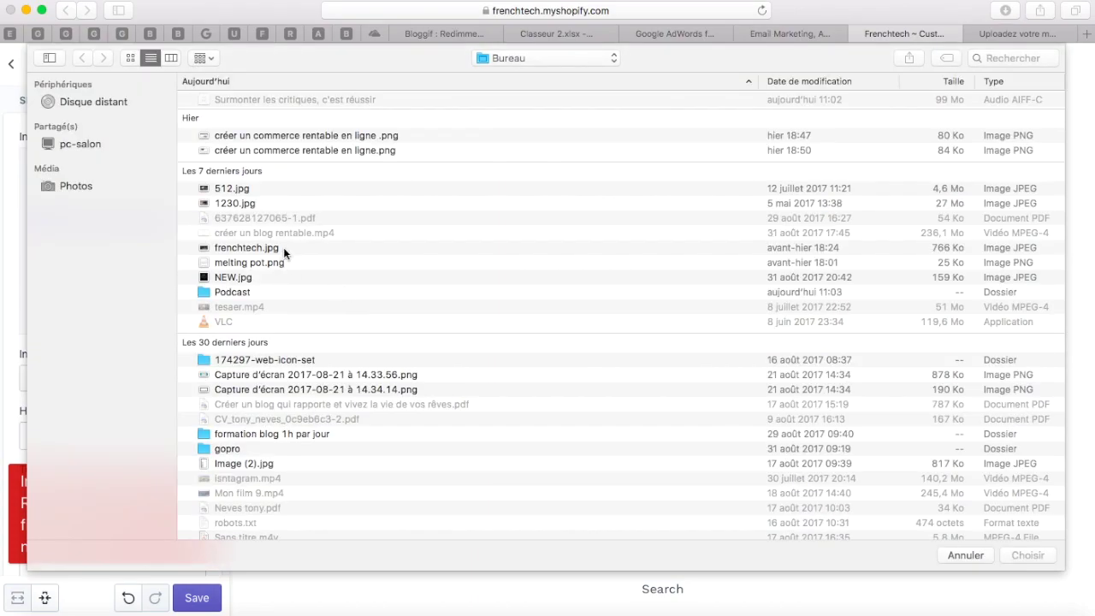
scroll(283, 240, down, 5)
scroll(284, 217, up, 6)
double_click(279, 194)
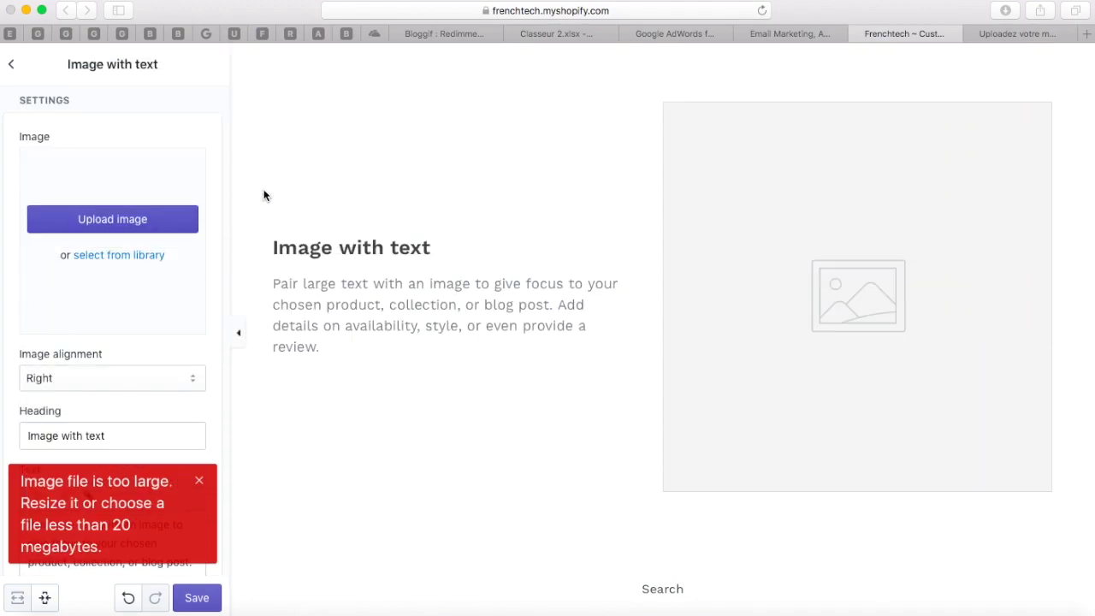
Set the new Image with text section's heading to "Coque pour iPhone" and dismiss the image size error.
click(94, 436)
triple_click(94, 434)
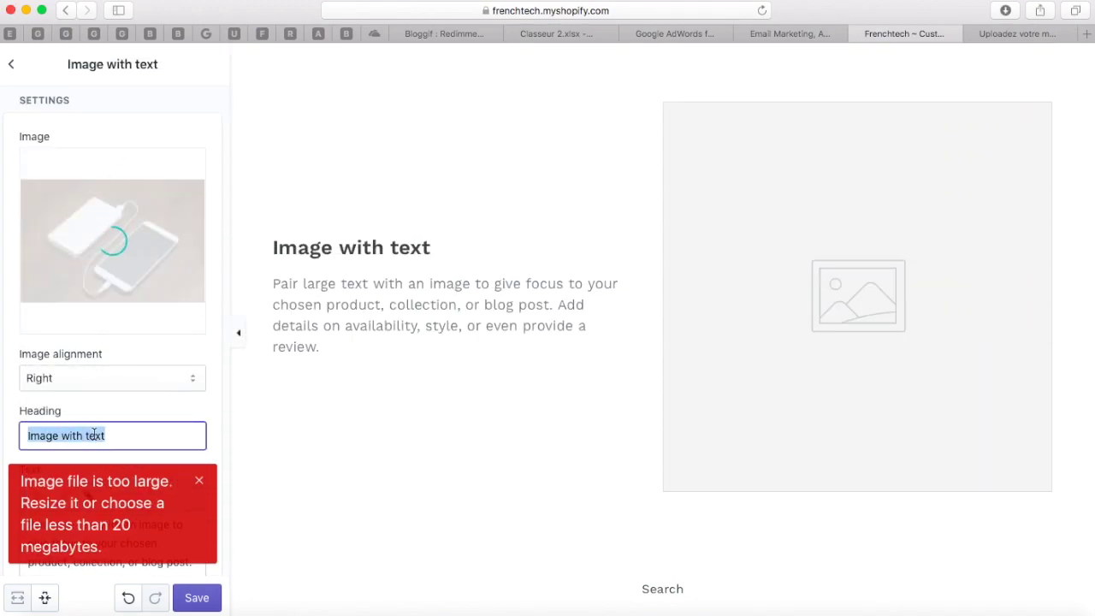
text(A)
key(BackSpace)
text(Coq)
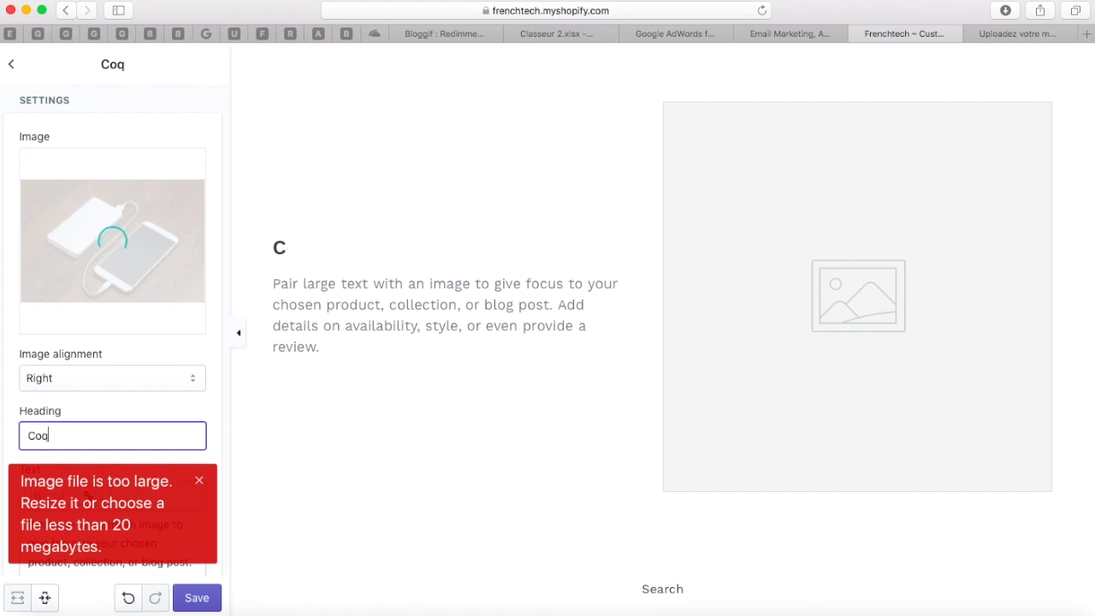
text(ue pou)
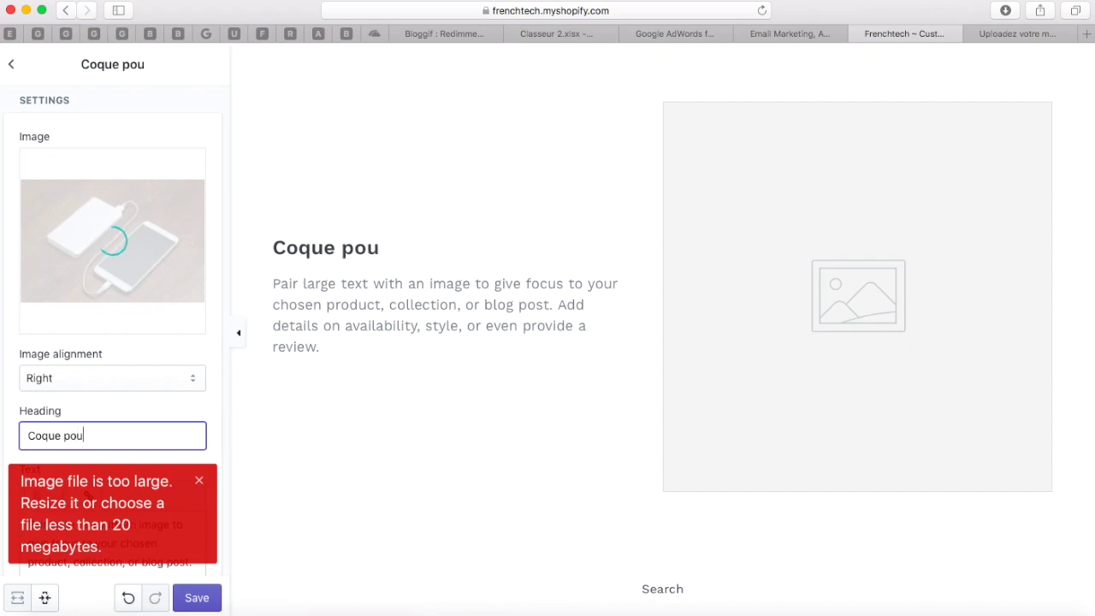
text(r iPhone)
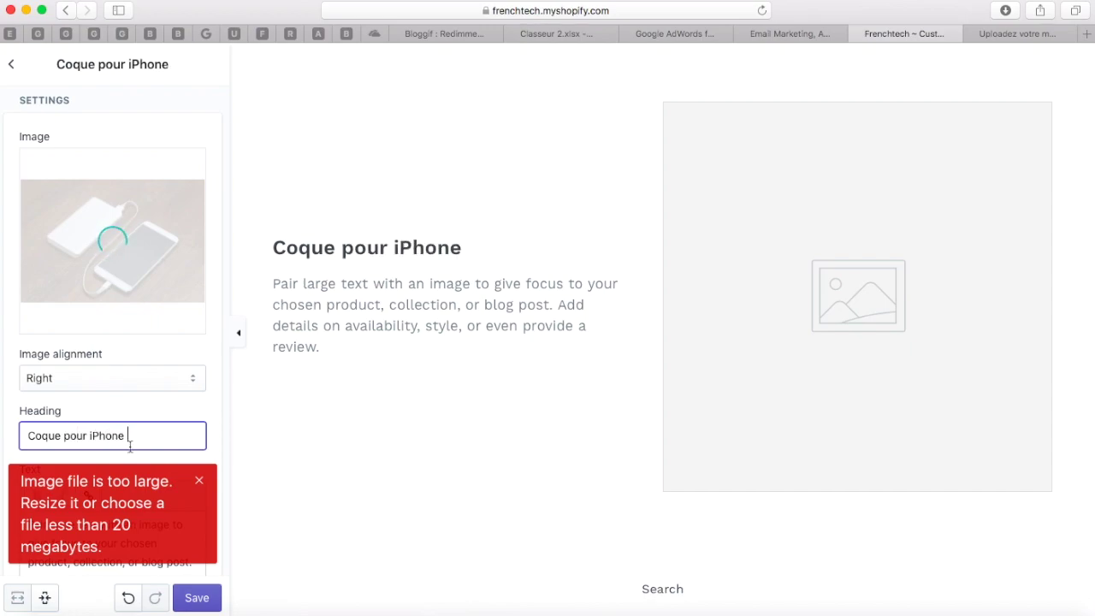
click(198, 481)
Replace the "Coque pour iPhone" section's placeholder text with "blabla....".
scroll(142, 360, down, 5)
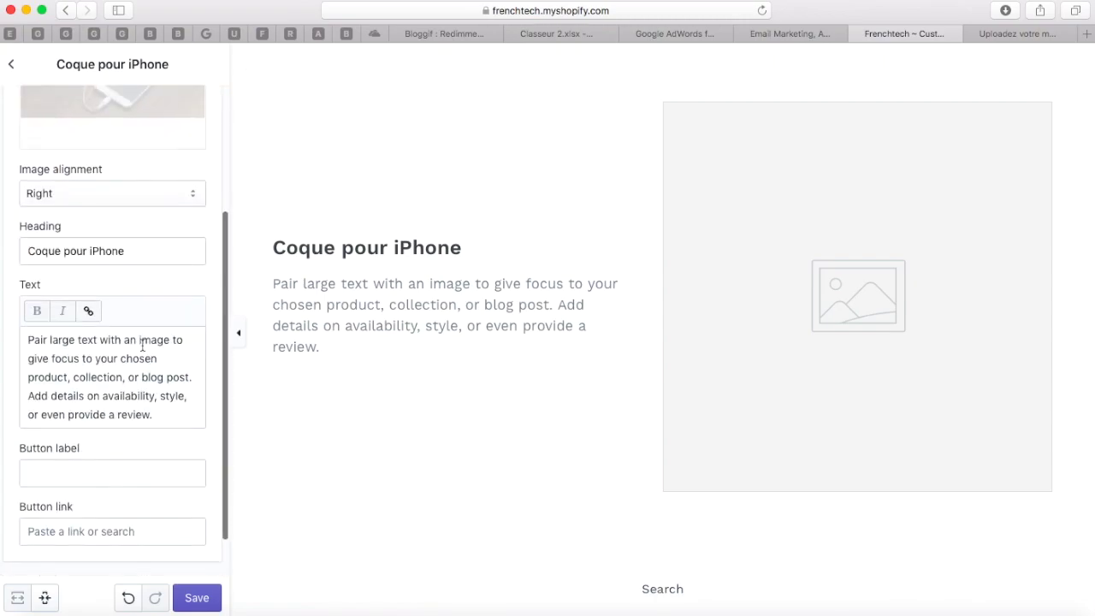
click(163, 409)
key(super+a)
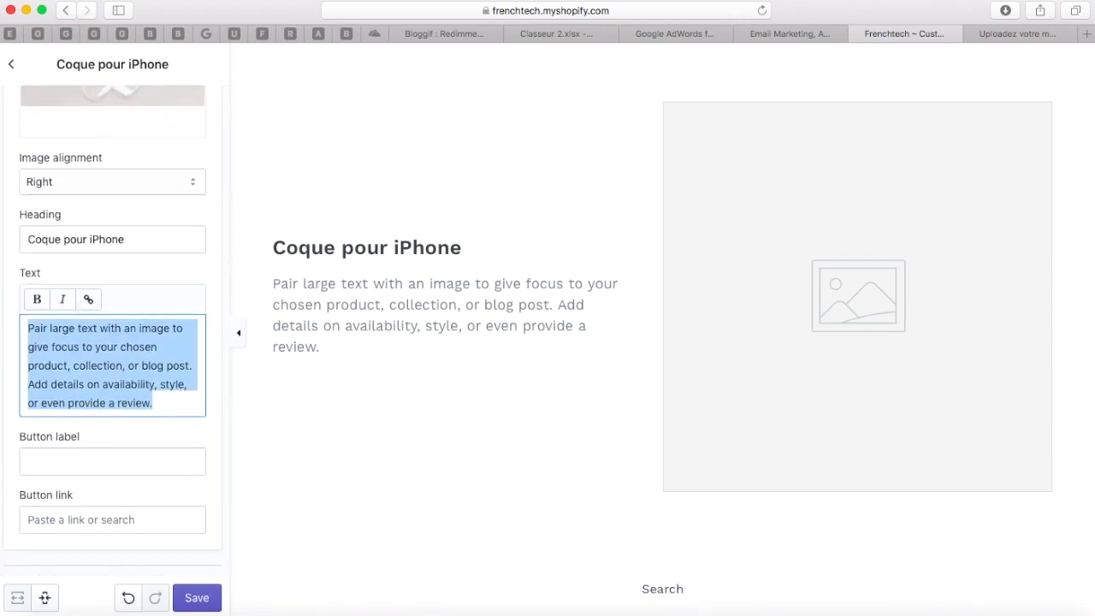
text(blabla....)
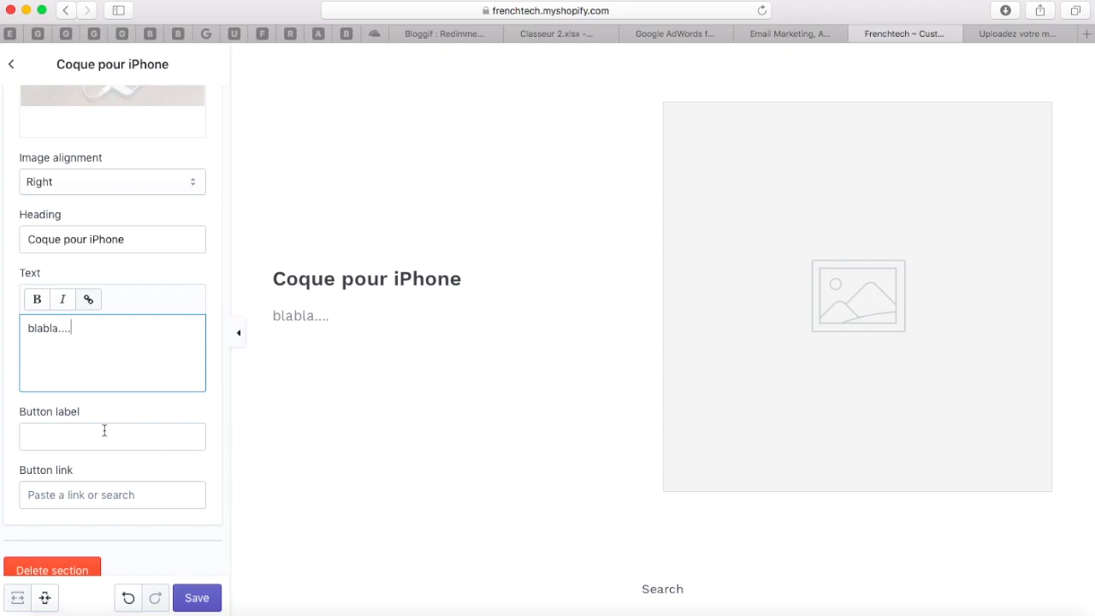
Set the section's button label to "accéder à la collection" and link the button to All Products.
click(105, 430)
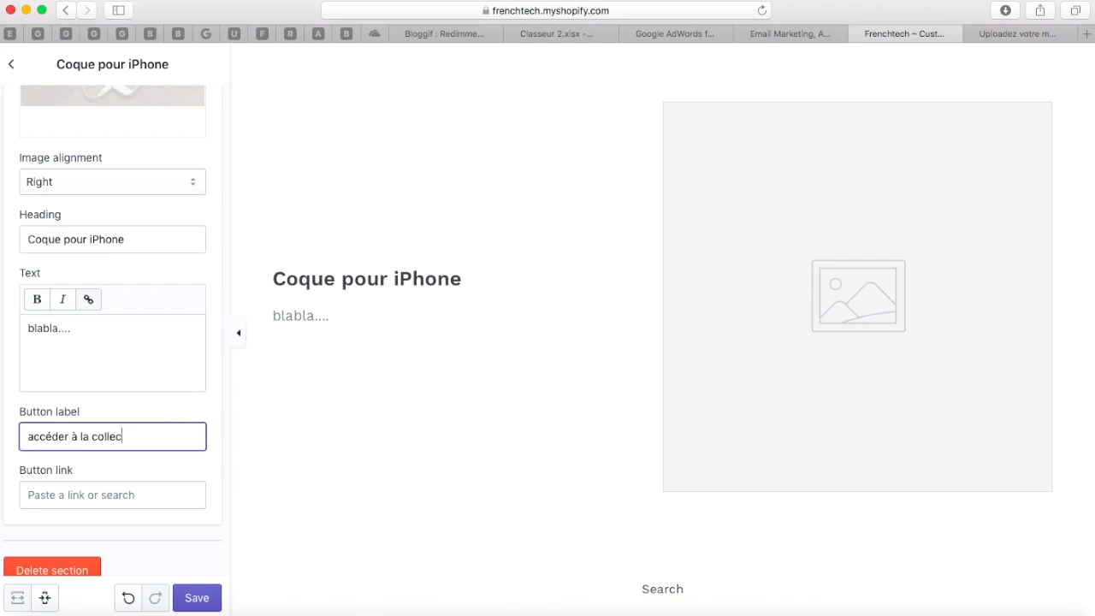
text(tion)
click(100, 496)
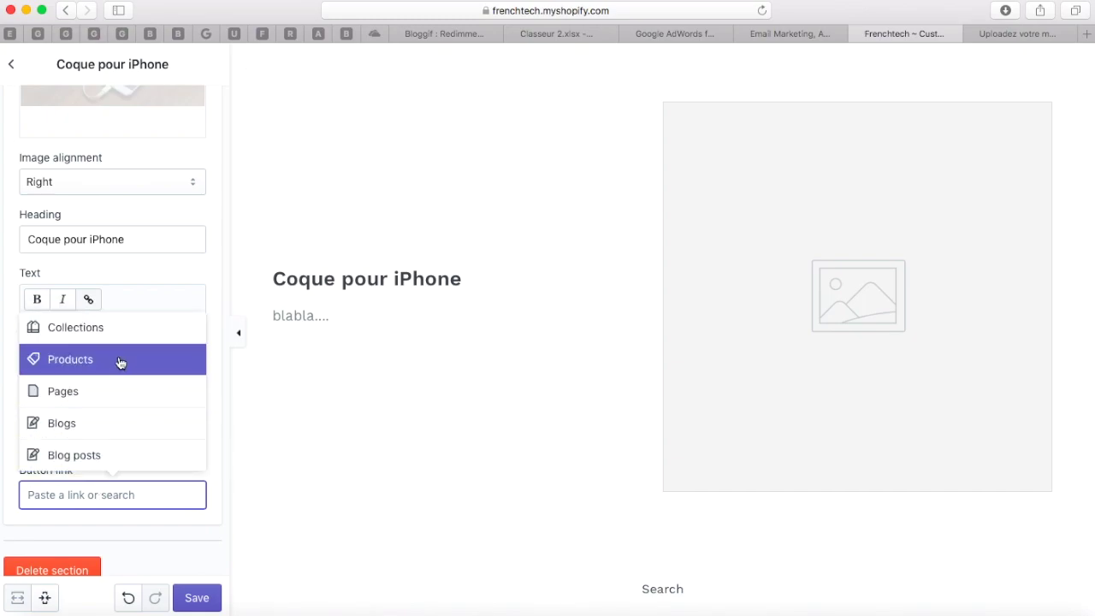
click(120, 363)
click(104, 453)
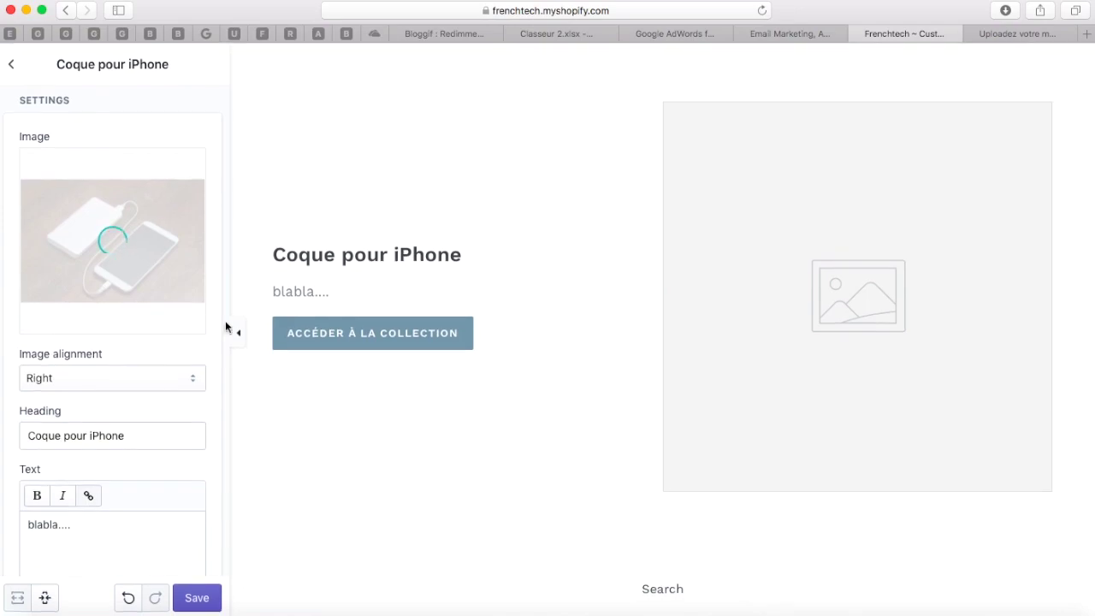
Check the "Coque pour iPhone" section in the preview and save the changes.
scroll(415, 324, up, 1)
scroll(415, 324, up, 1)
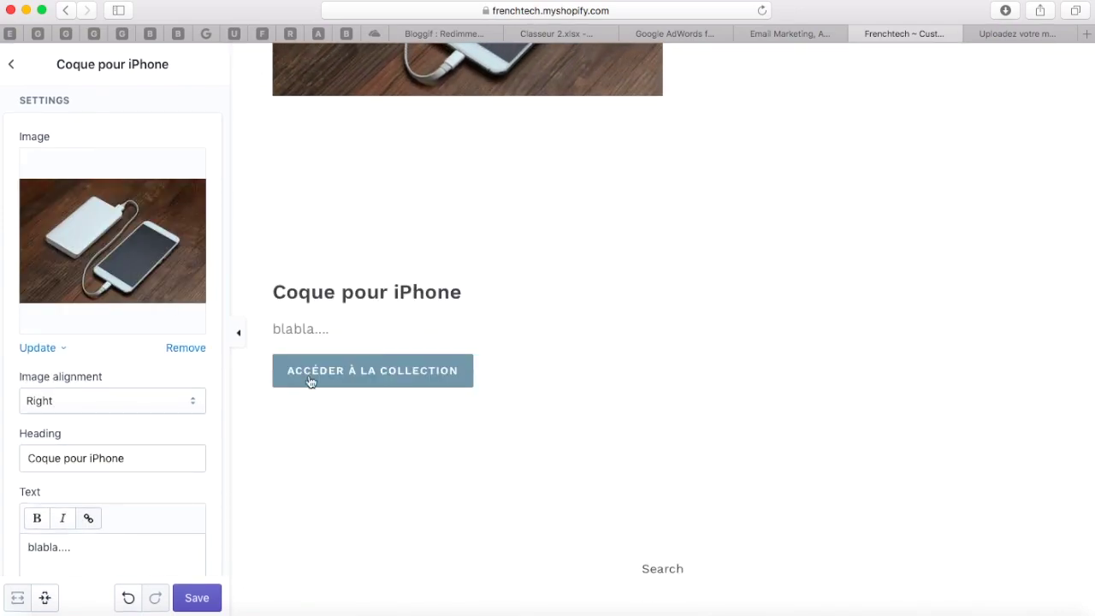
scroll(131, 482, down, 5)
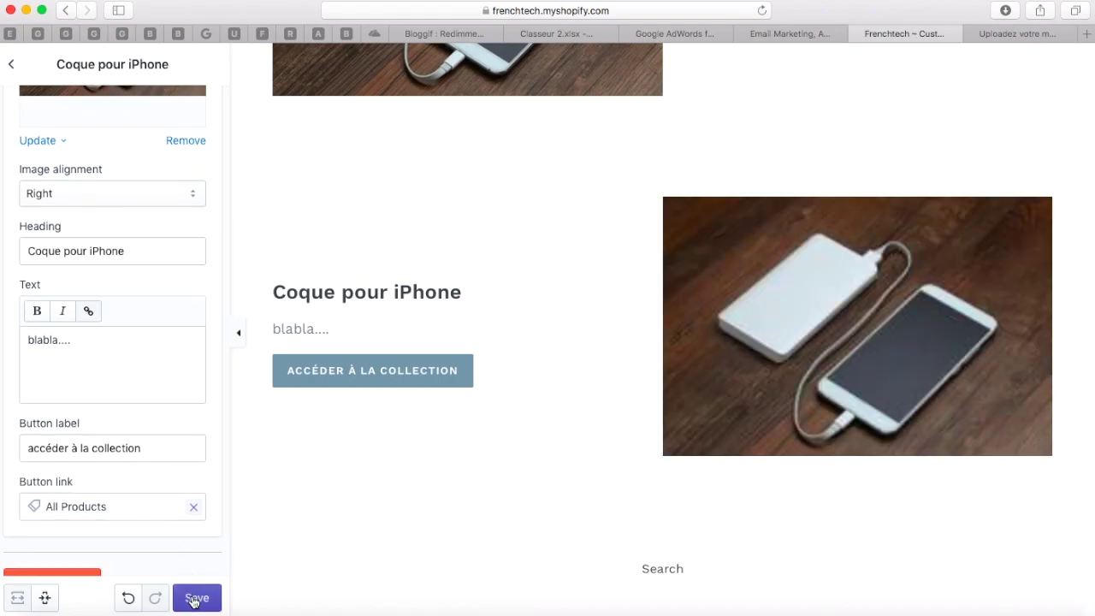
click(195, 599)
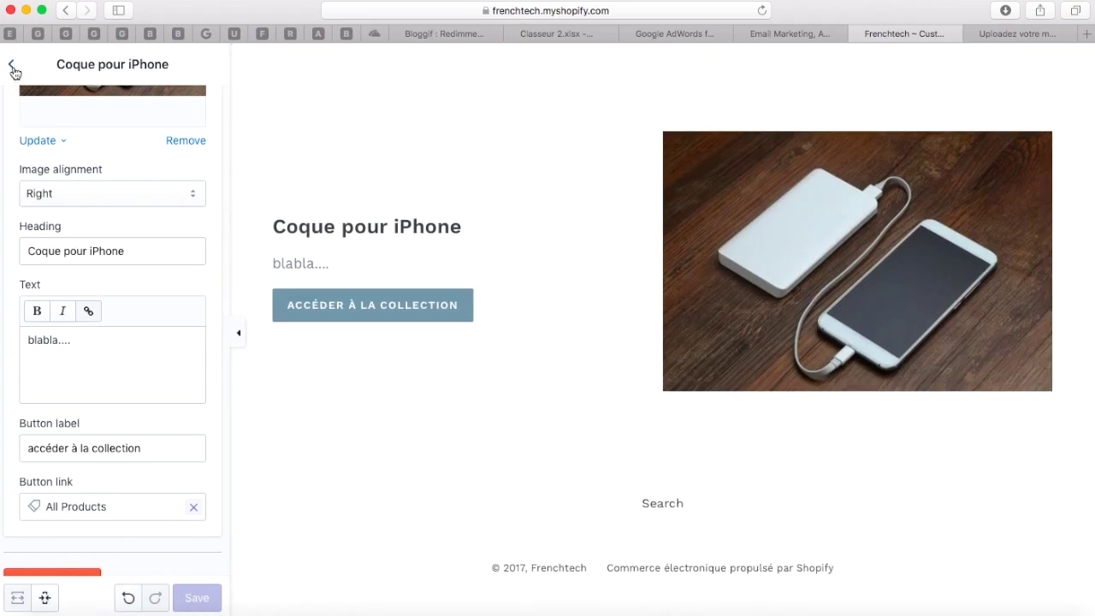
Add a Testimonials section below the "Coque pour iPhone" section.
click(11, 65)
click(79, 466)
scroll(78, 467, down, 2)
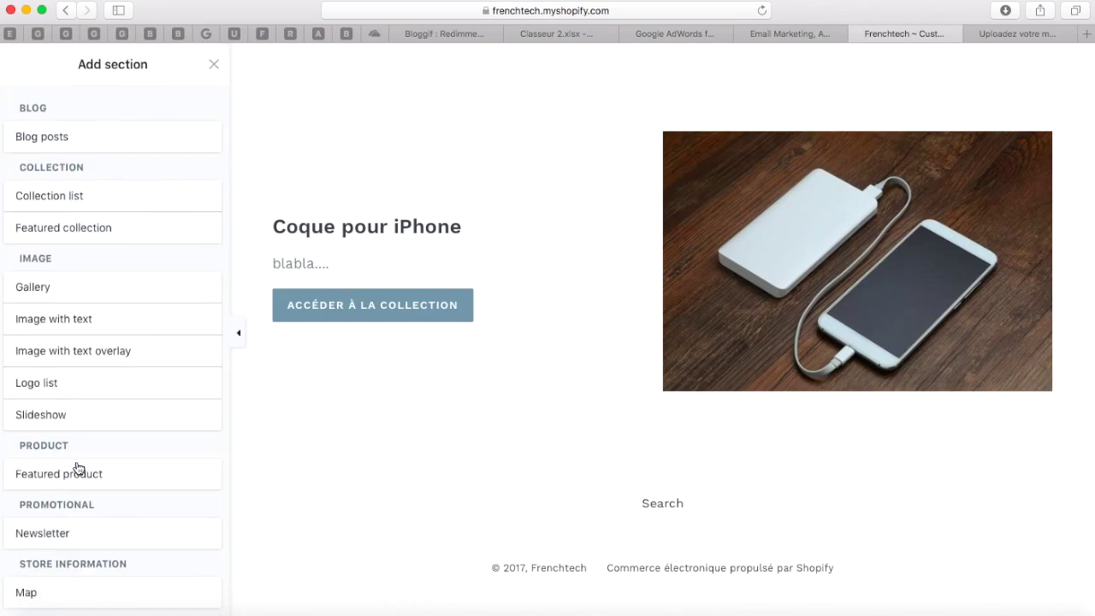
scroll(133, 505, down, 4)
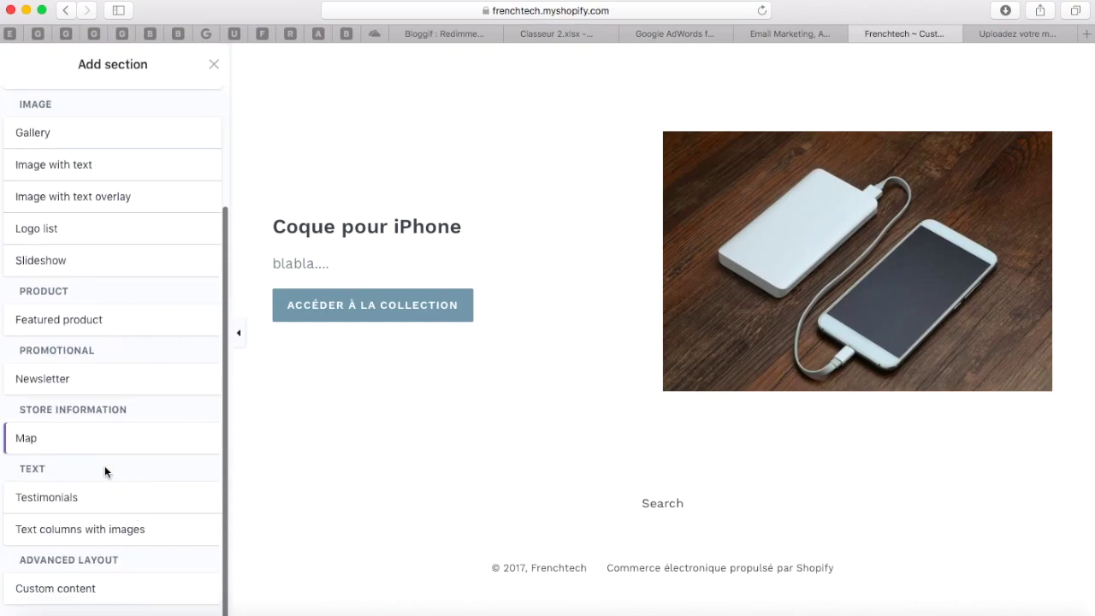
click(87, 505)
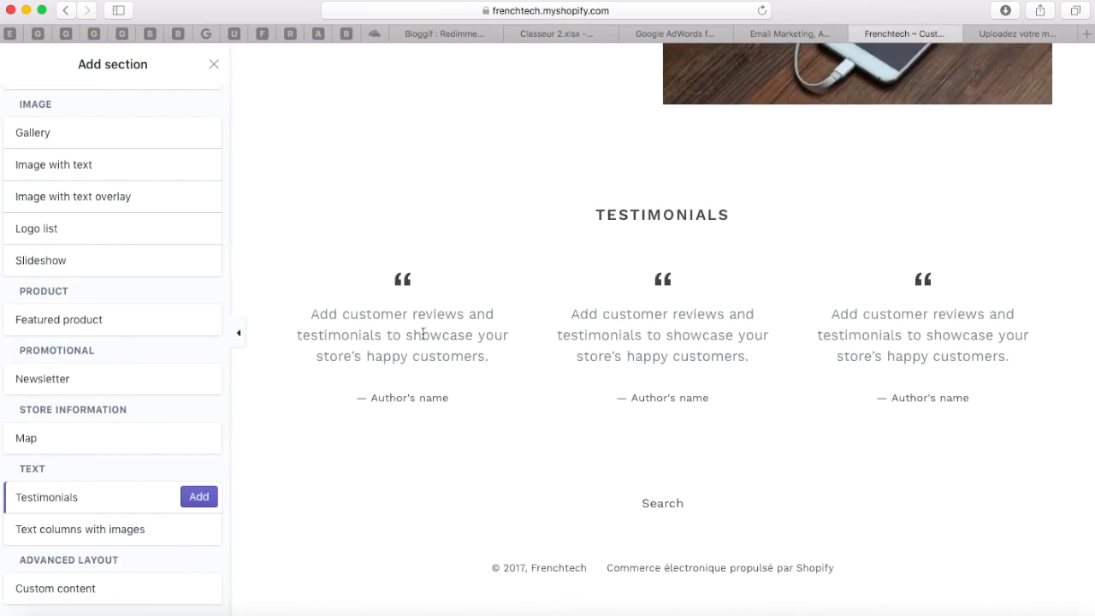
click(199, 500)
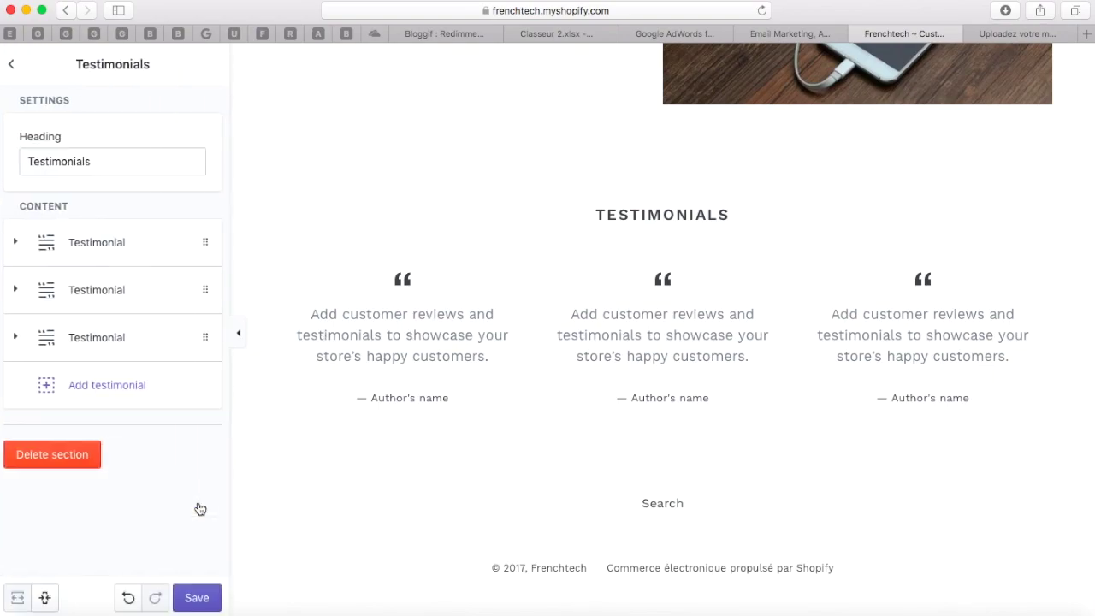
Set the Testimonials section's heading to "témoignages clients".
double_click(84, 163)
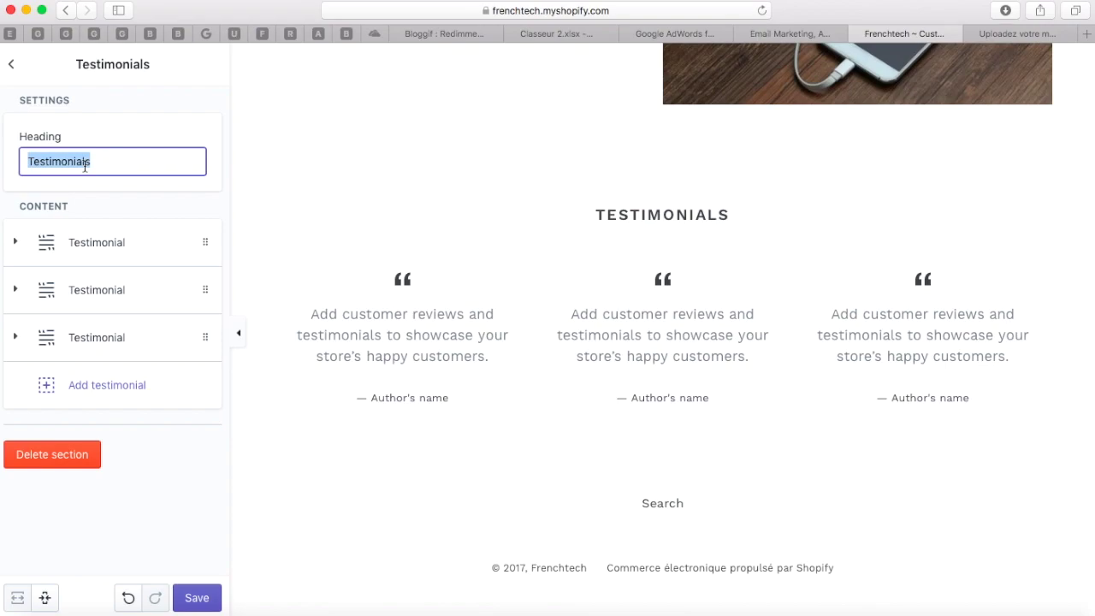
text(témoigna)
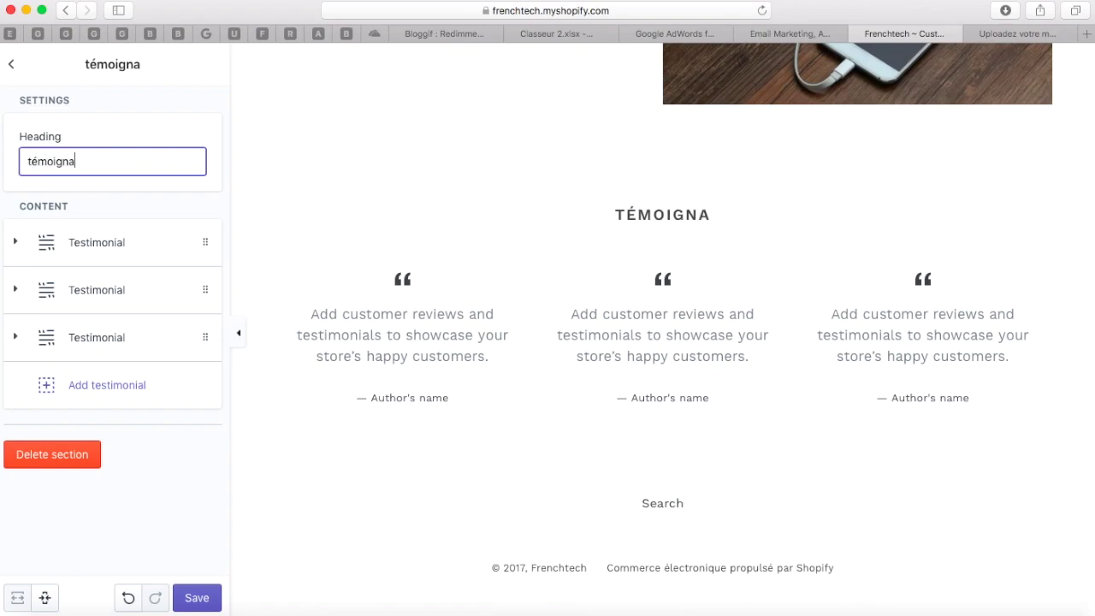
text(g)
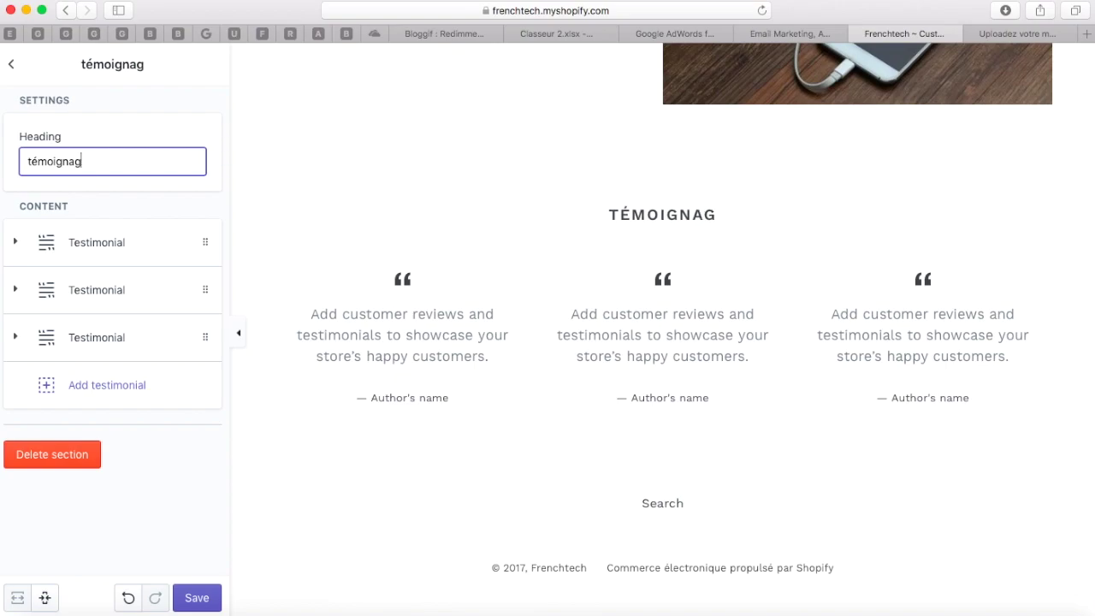
text(es clients)
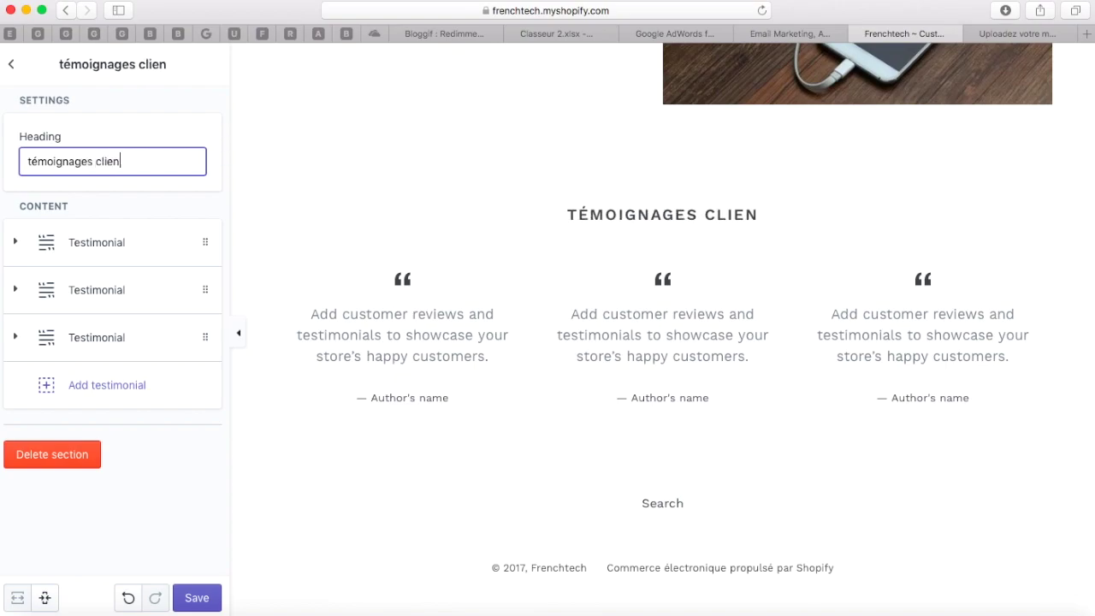
Add two more testimonials to the section and view the second page of the testimonial carousel.
click(88, 233)
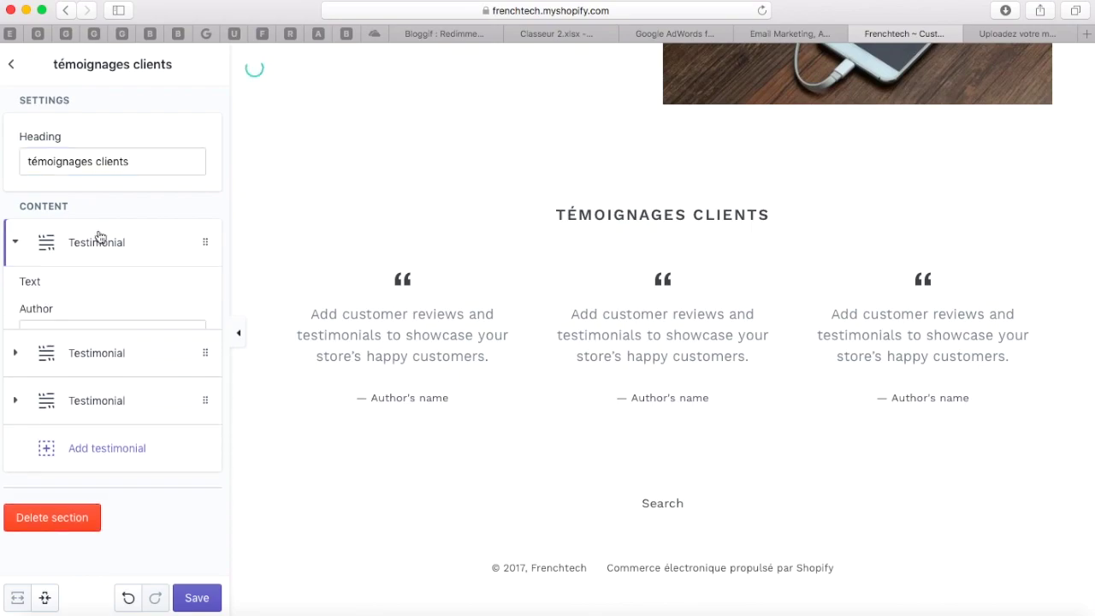
click(25, 244)
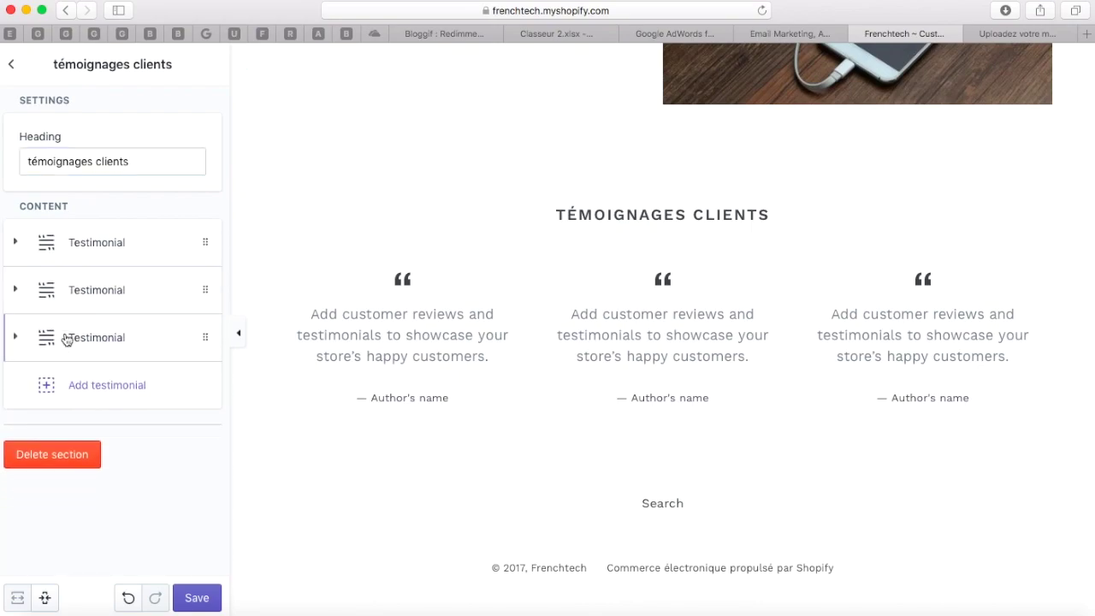
click(47, 386)
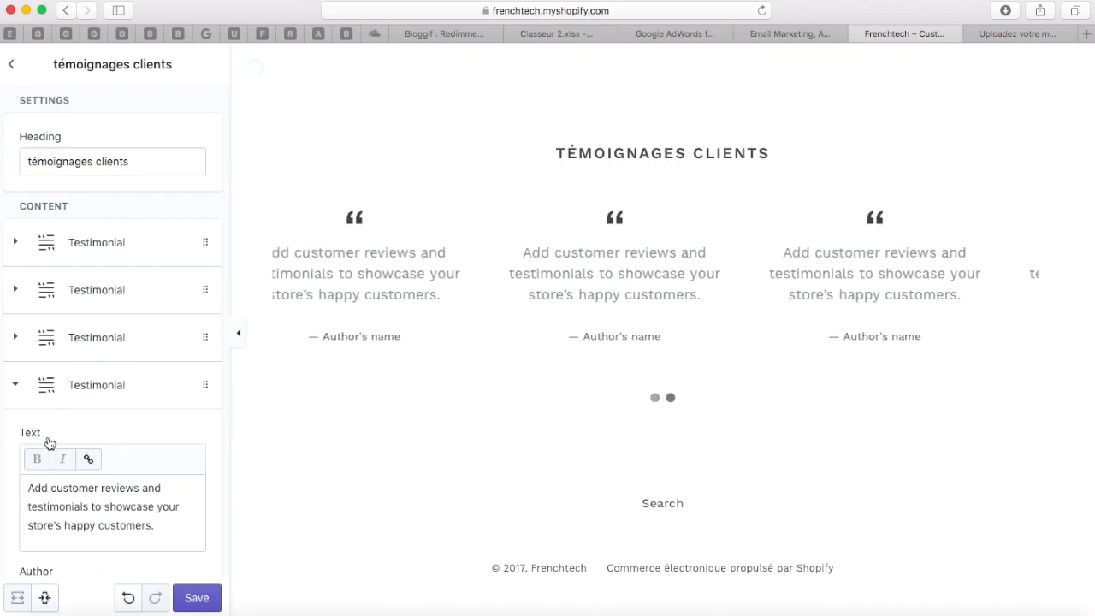
click(19, 385)
click(37, 447)
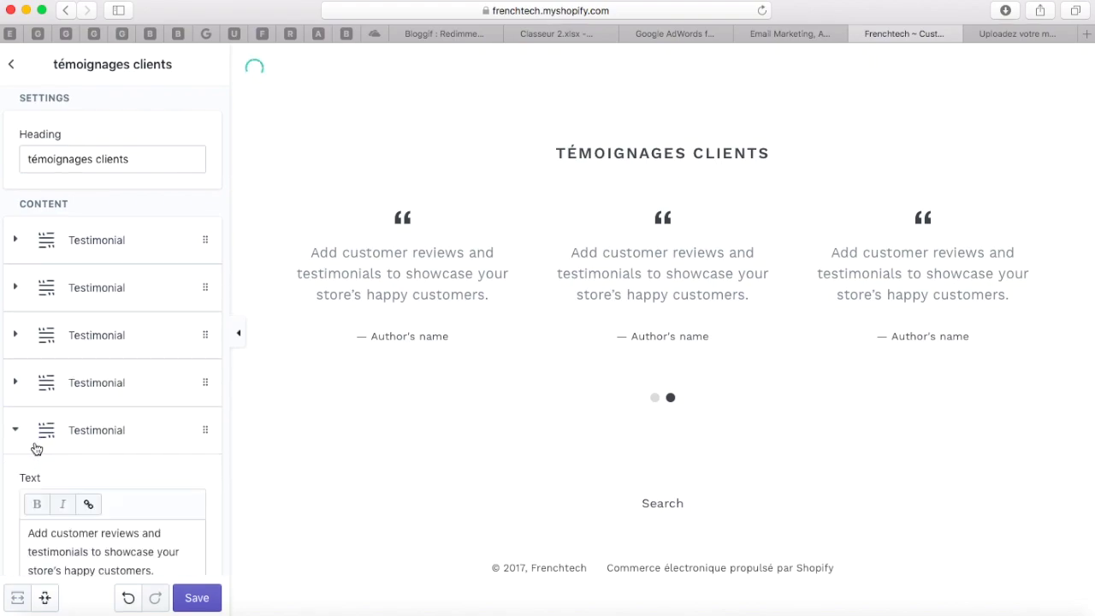
scroll(62, 428, down, 3)
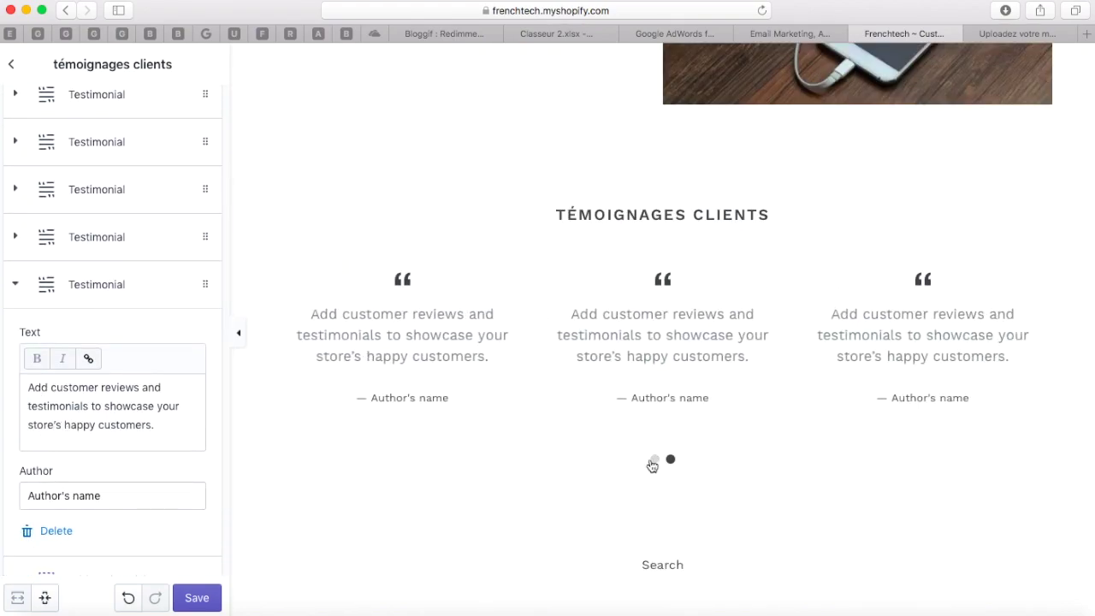
click(670, 459)
Enter the author's first name for the first testimonial and replace its text with "blabla".
scroll(147, 321, up, 3)
click(90, 254)
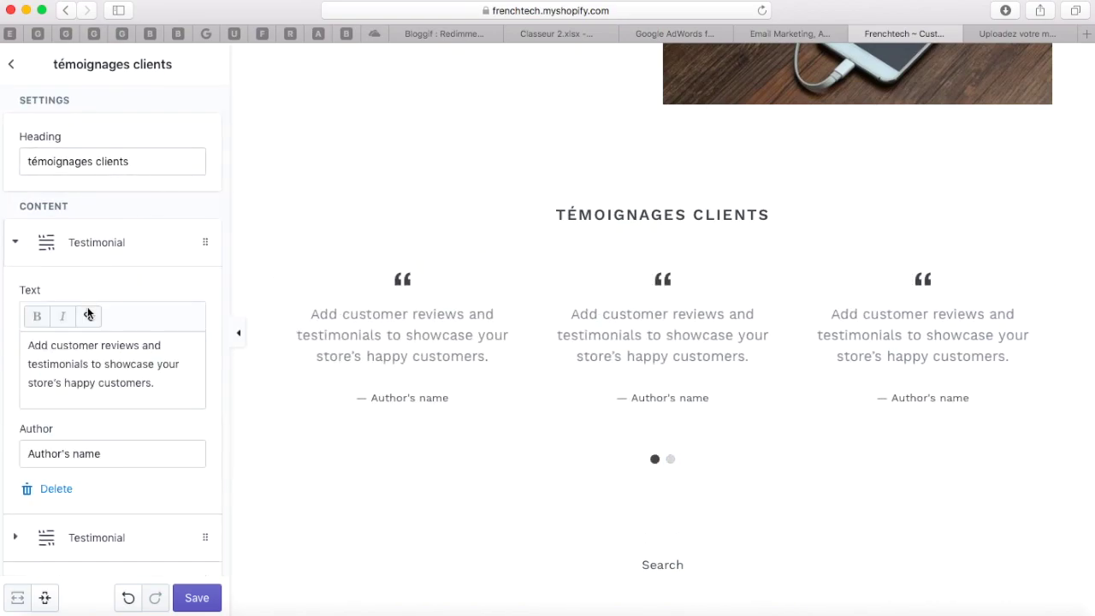
triple_click(72, 448)
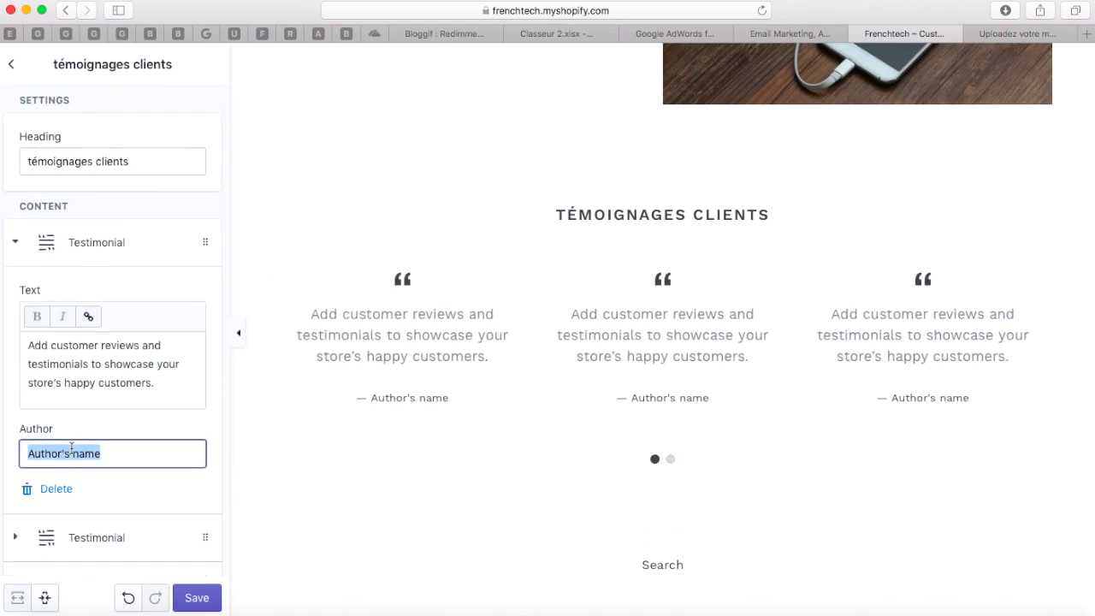
text(Tom)
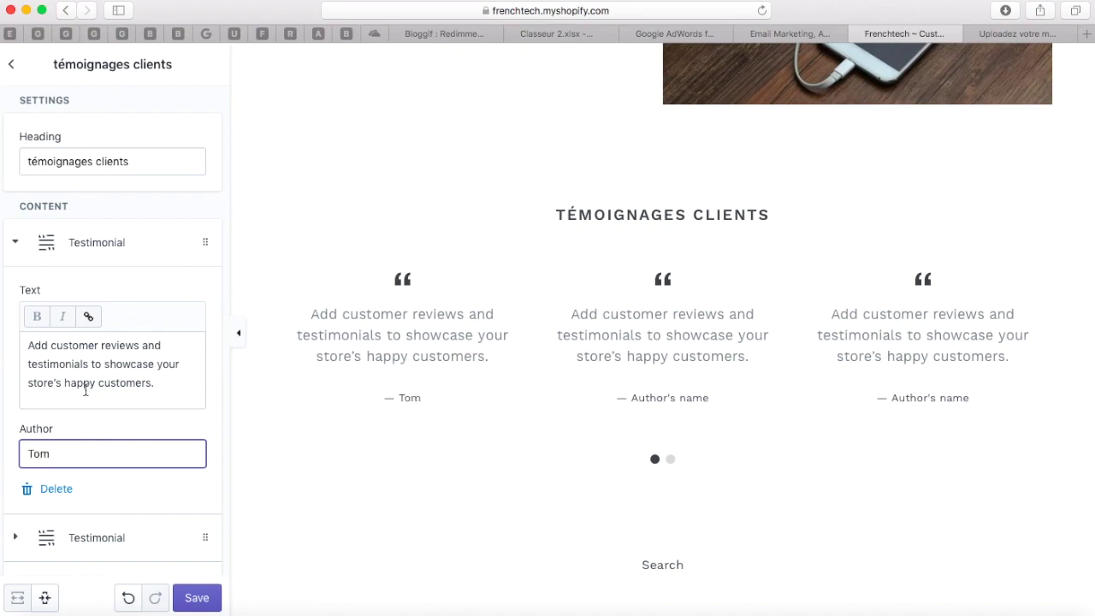
triple_click(86, 387)
text(blabla)
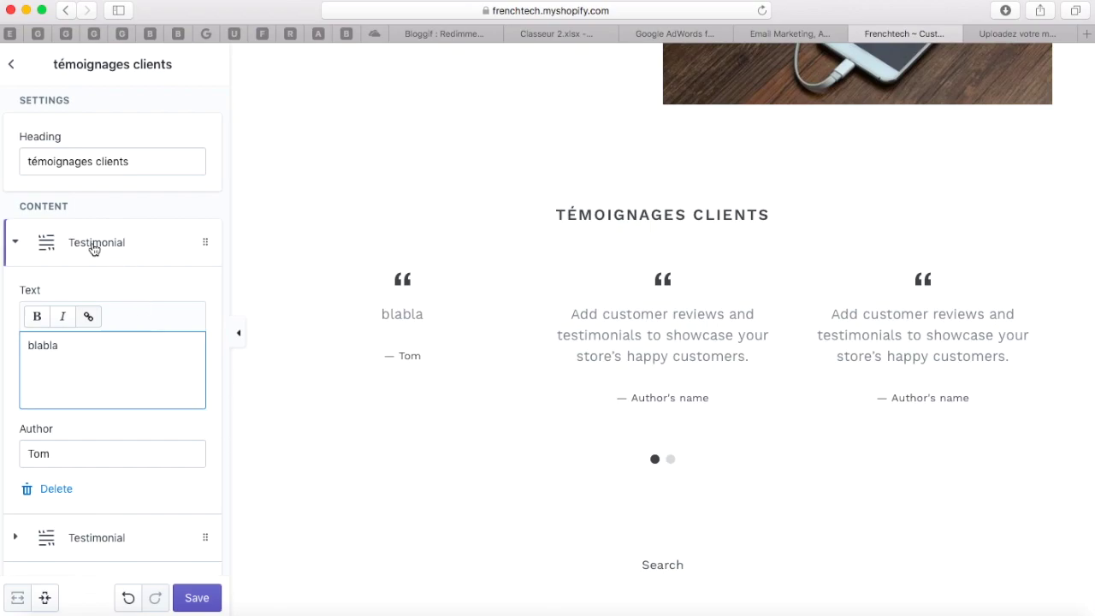
Collapse the first testimonial, check the carousel's second page in the preview and save the changes.
click(16, 231)
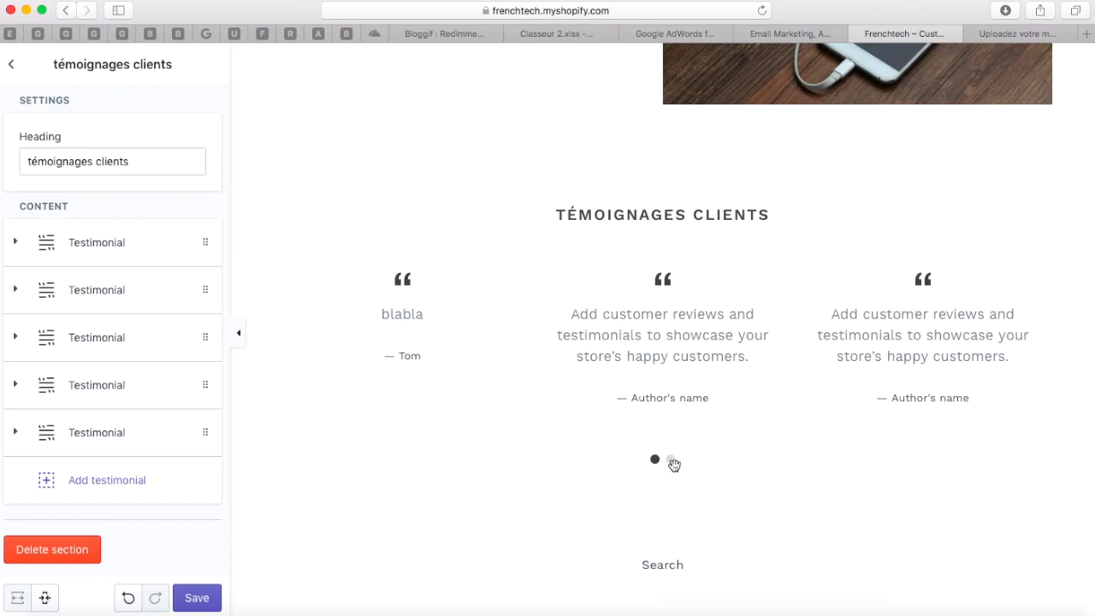
click(672, 461)
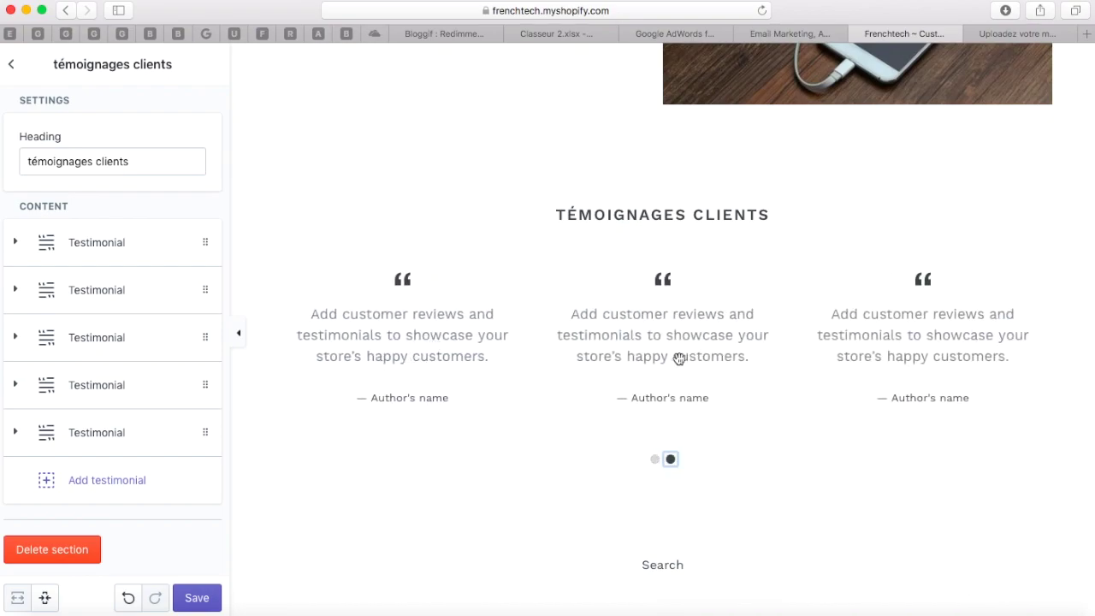
click(189, 595)
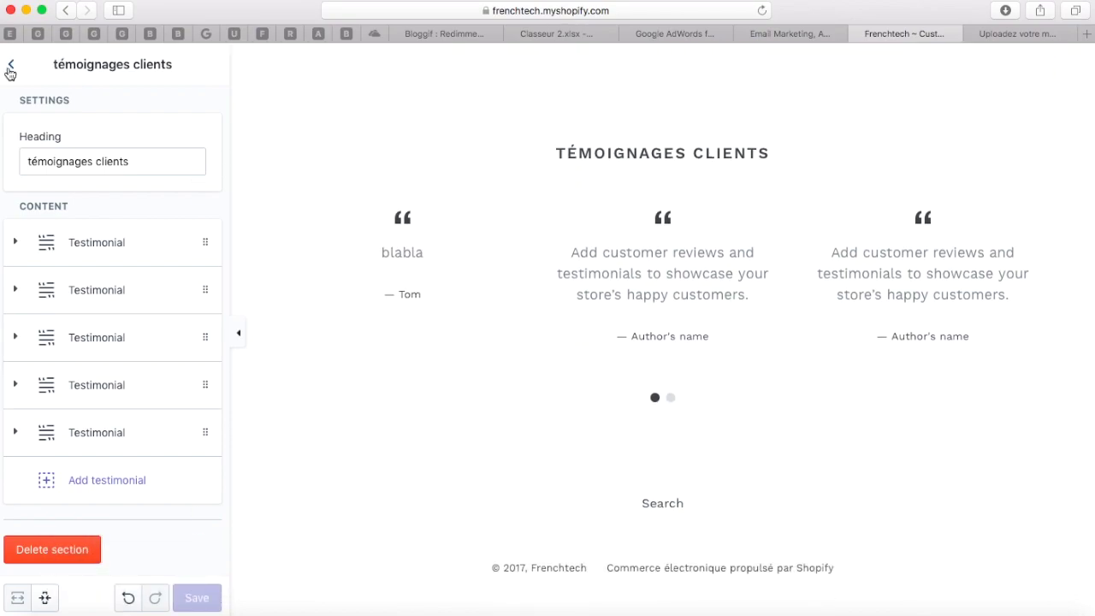
Return from the testimonials section to the section list and browse the section types available to add.
click(11, 67)
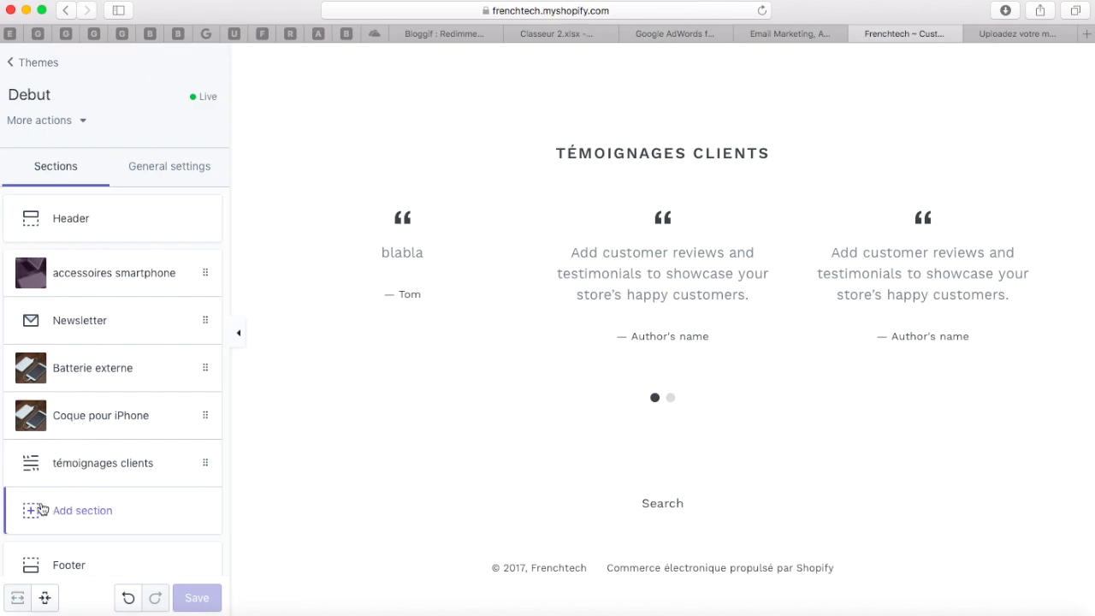
click(41, 510)
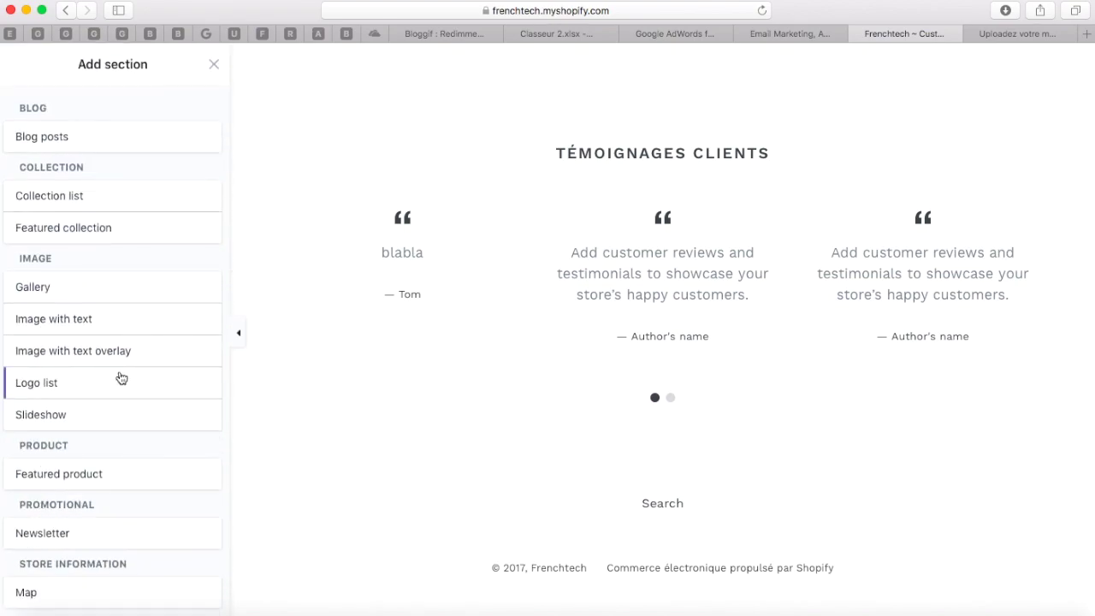
scroll(121, 379, down, 2)
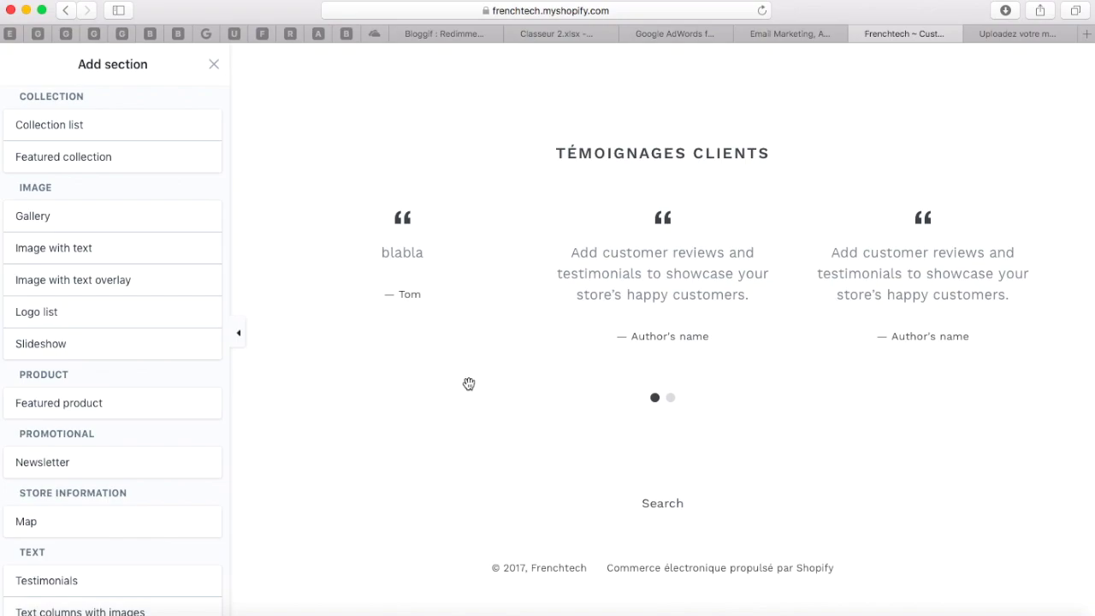
Review the whole home page preview, from the header and banner through the newsletter and image-with-text blocks to the testimonials.
scroll(469, 383, up, 15)
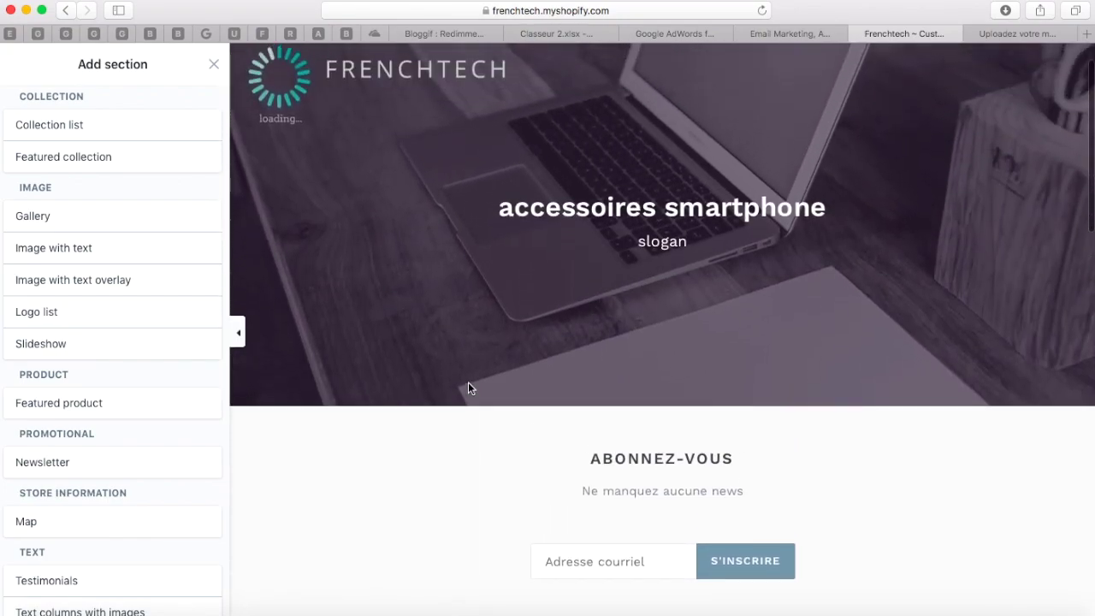
scroll(407, 363, up, 2)
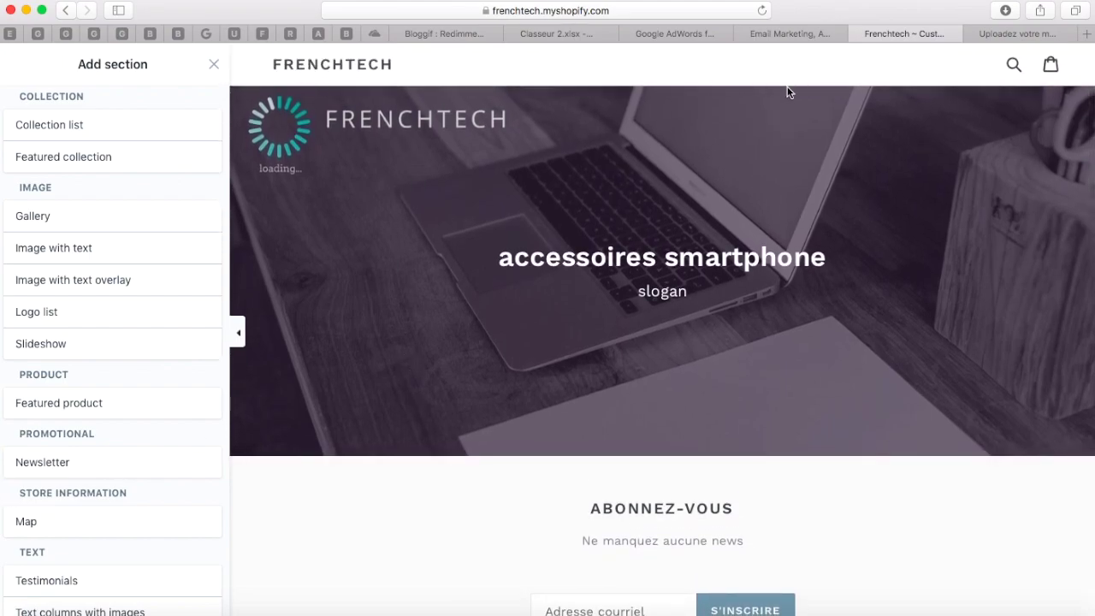
scroll(627, 209, down, 5)
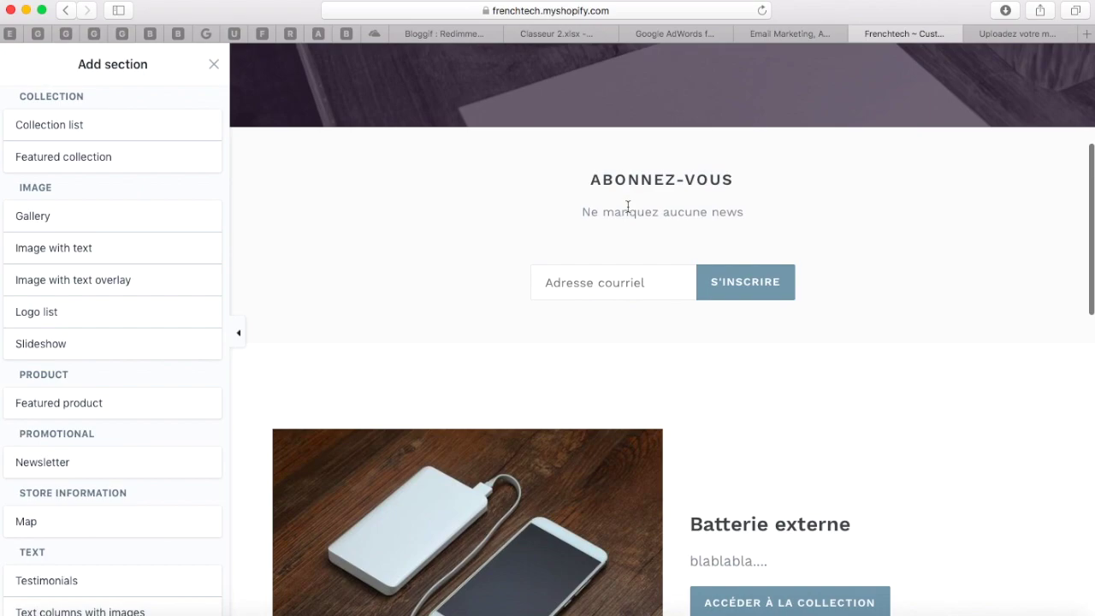
scroll(582, 445, up, 3)
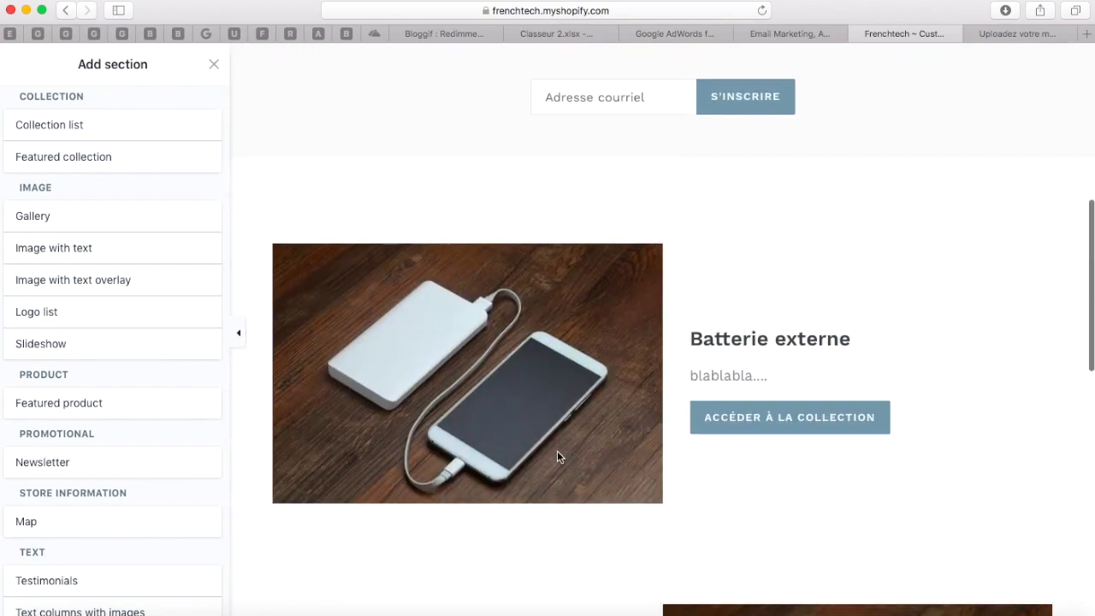
scroll(565, 342, down, 5)
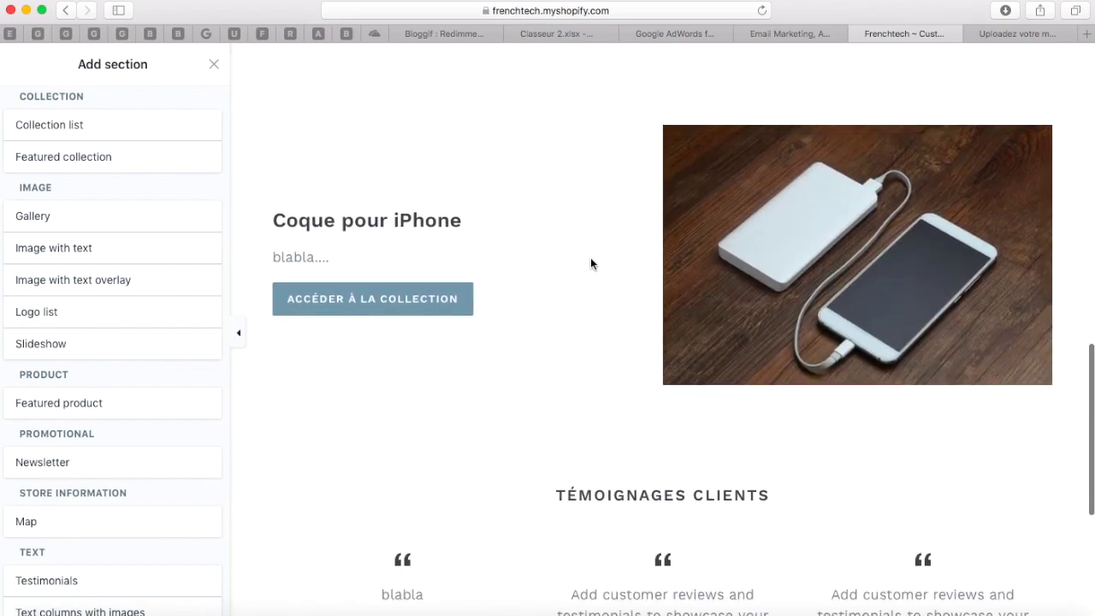
scroll(531, 349, down, 2)
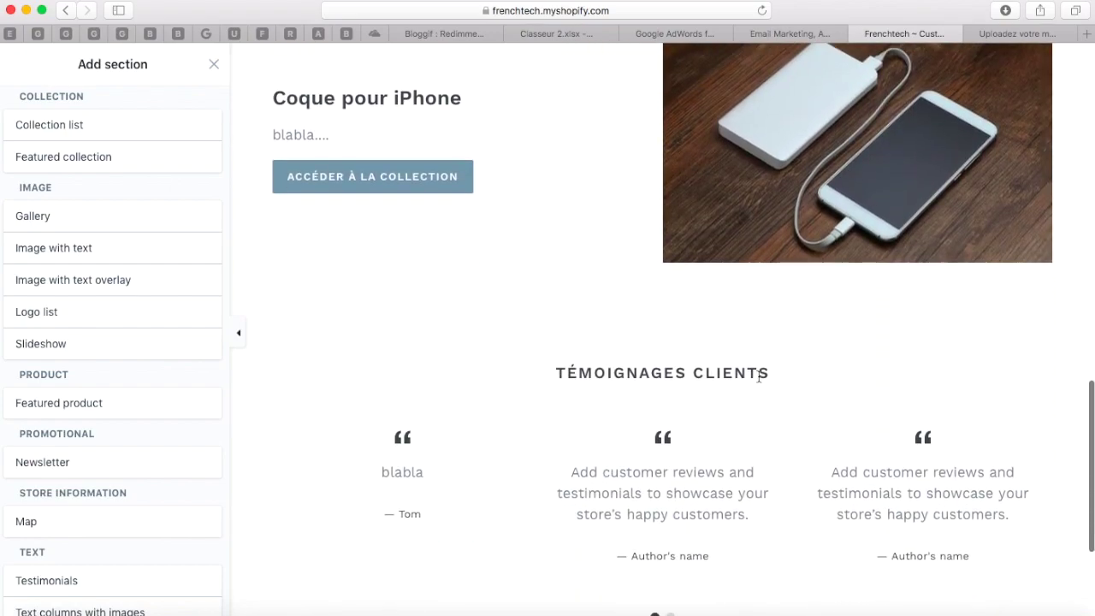
scroll(519, 536, down, 3)
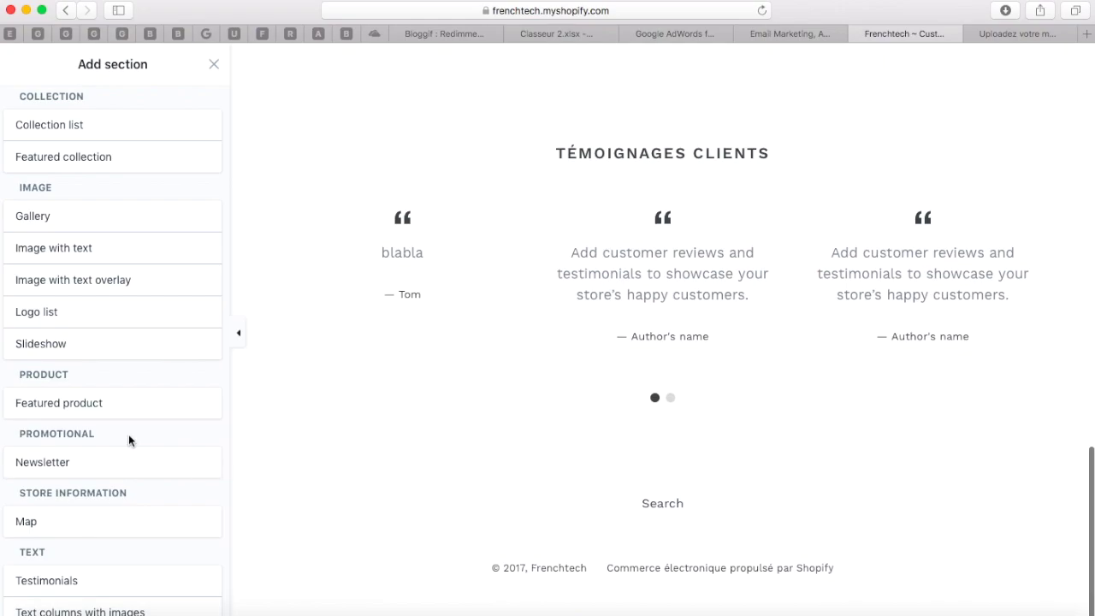
Preview the Logo list, Image with text and Custom content section types, and close the catalogue without adding any.
mouse_move(121, 404)
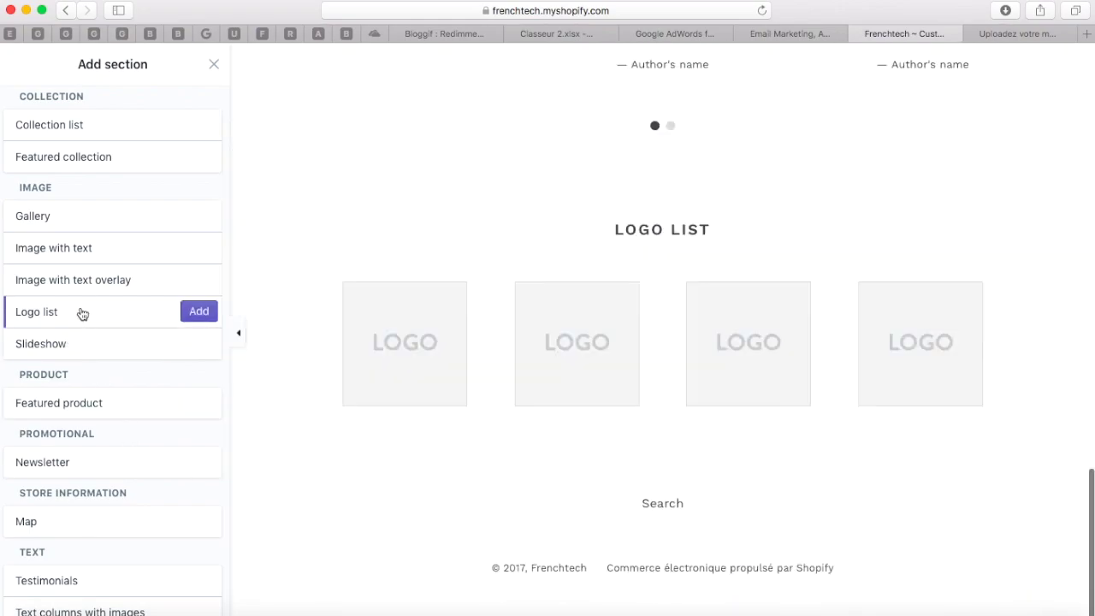
mouse_move(109, 281)
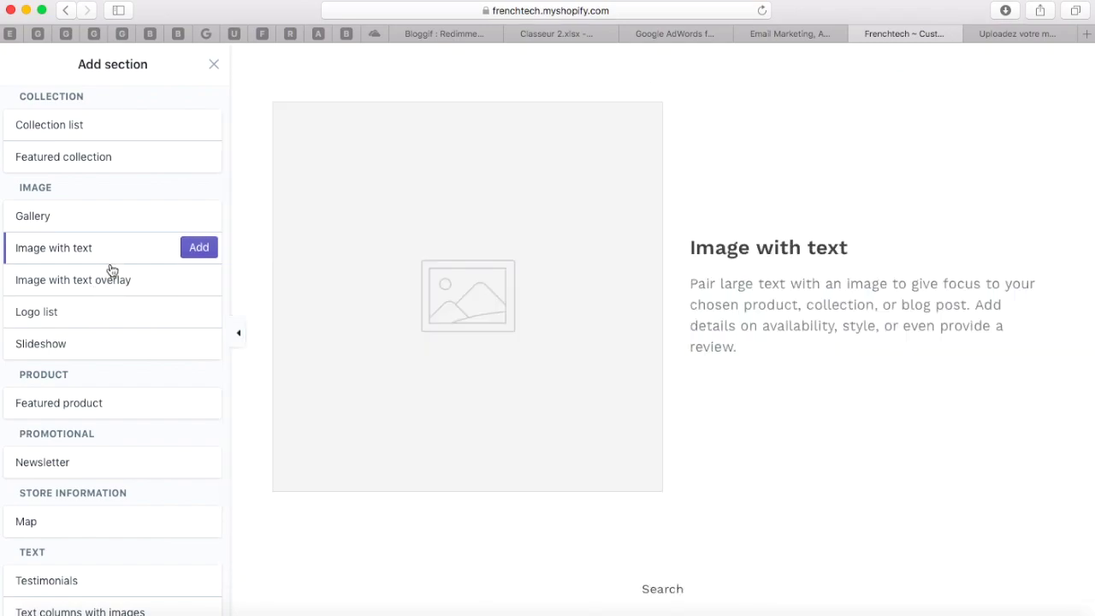
mouse_move(96, 316)
scroll(302, 261, up, 5)
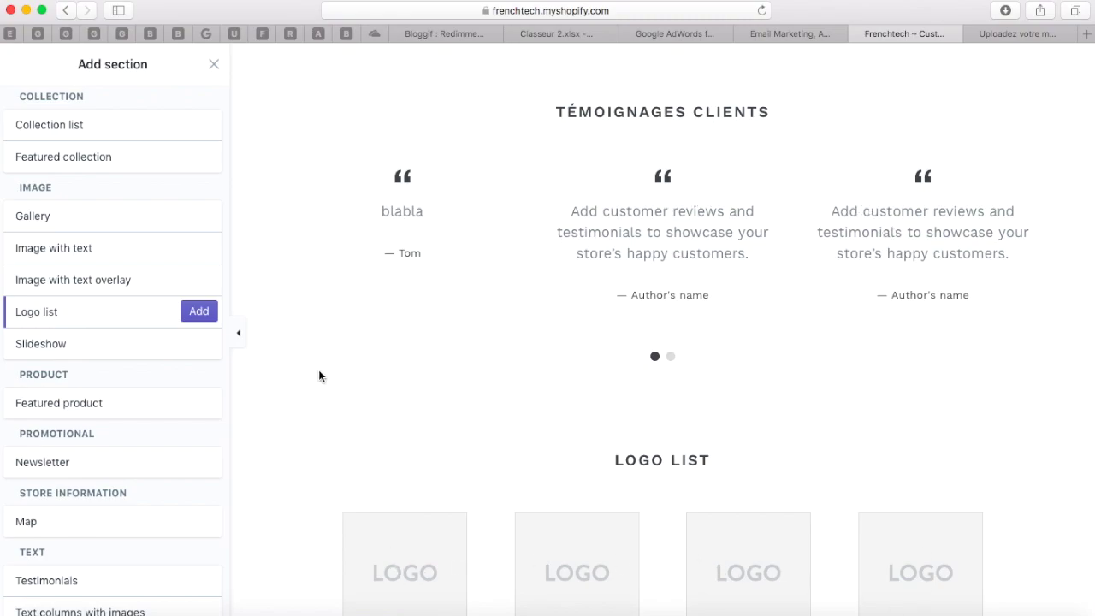
scroll(128, 382, up, 2)
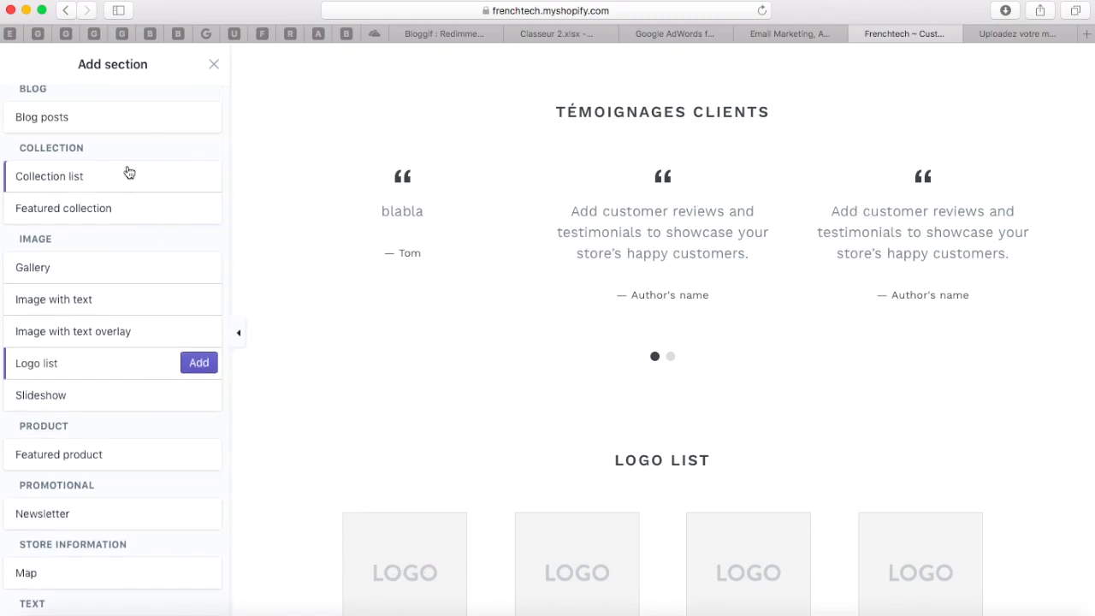
scroll(104, 317, down, 5)
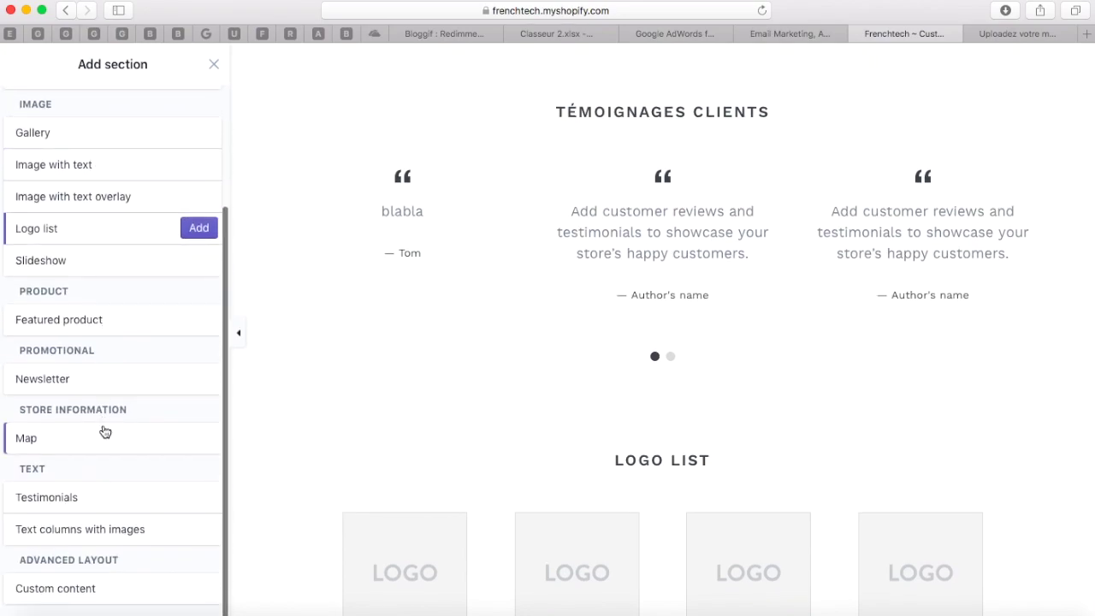
mouse_move(108, 579)
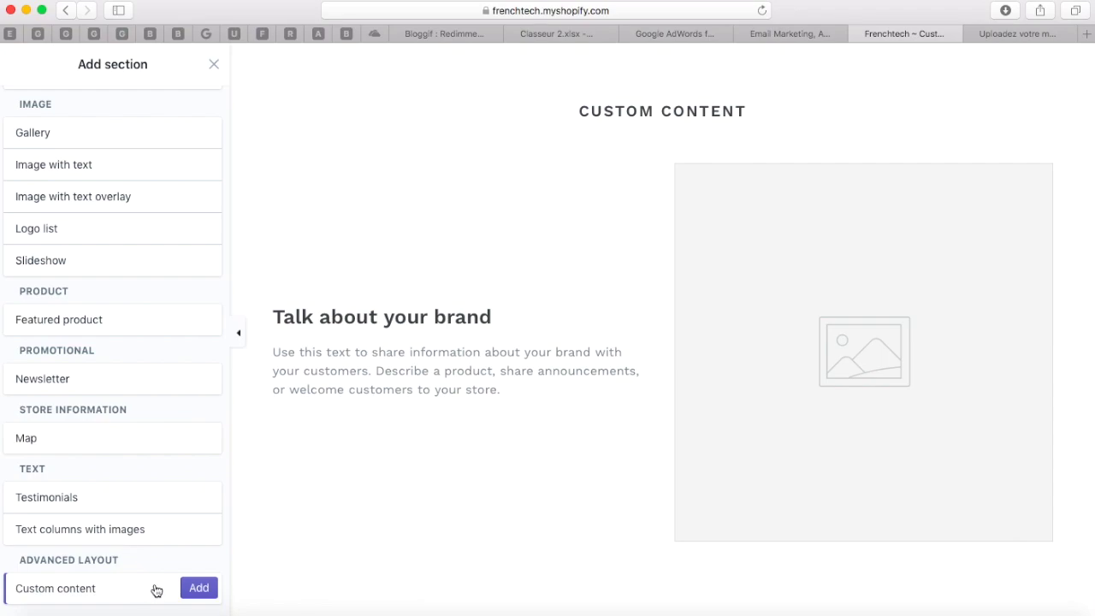
scroll(131, 358, up, 5)
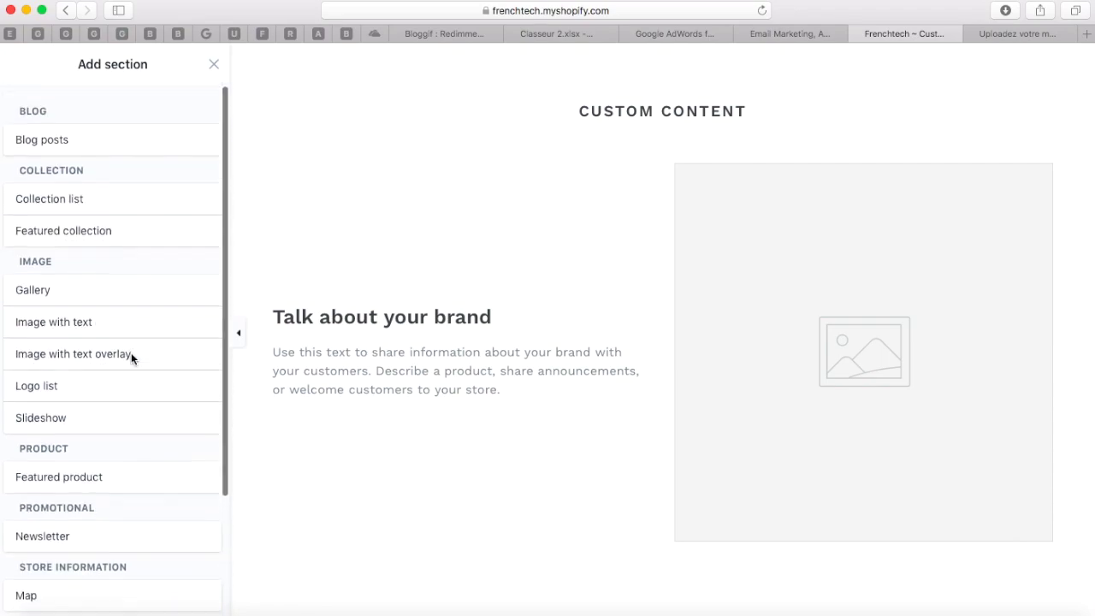
click(214, 69)
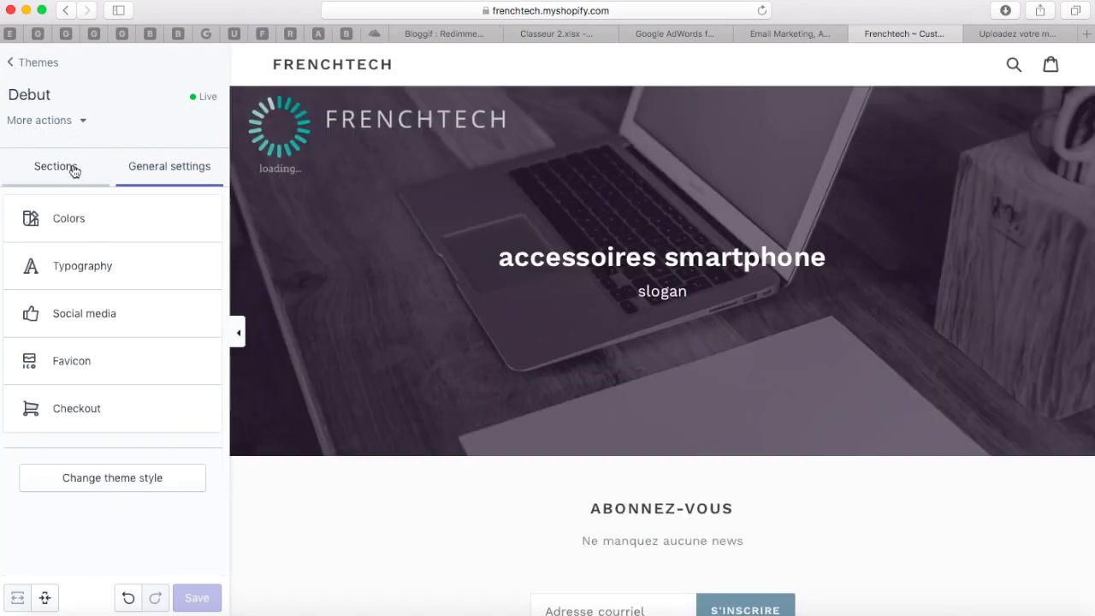
Check the home page in the mobile preview from banner to footer and restore the desktop preview.
click(75, 171)
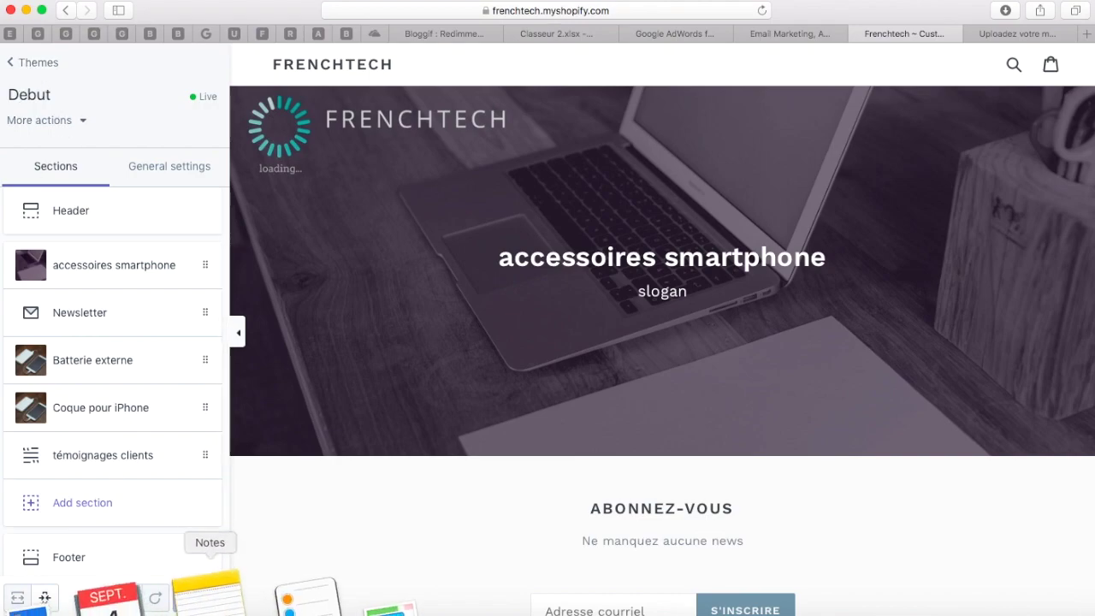
click(45, 598)
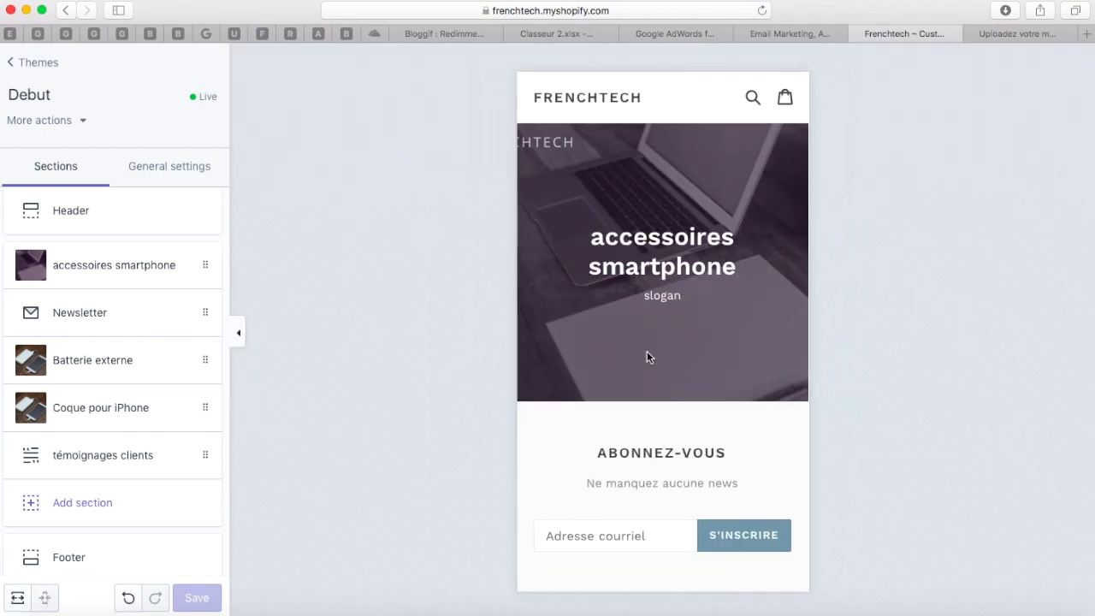
scroll(642, 392, down, 3)
scroll(643, 393, up, 3)
scroll(610, 341, down, 10)
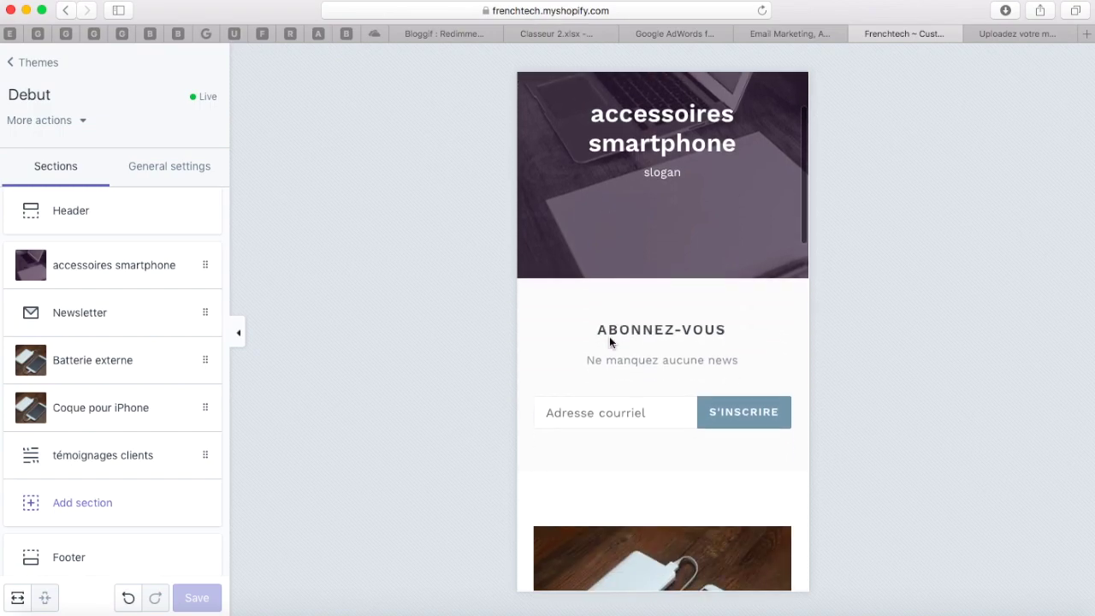
scroll(609, 342, down, 10)
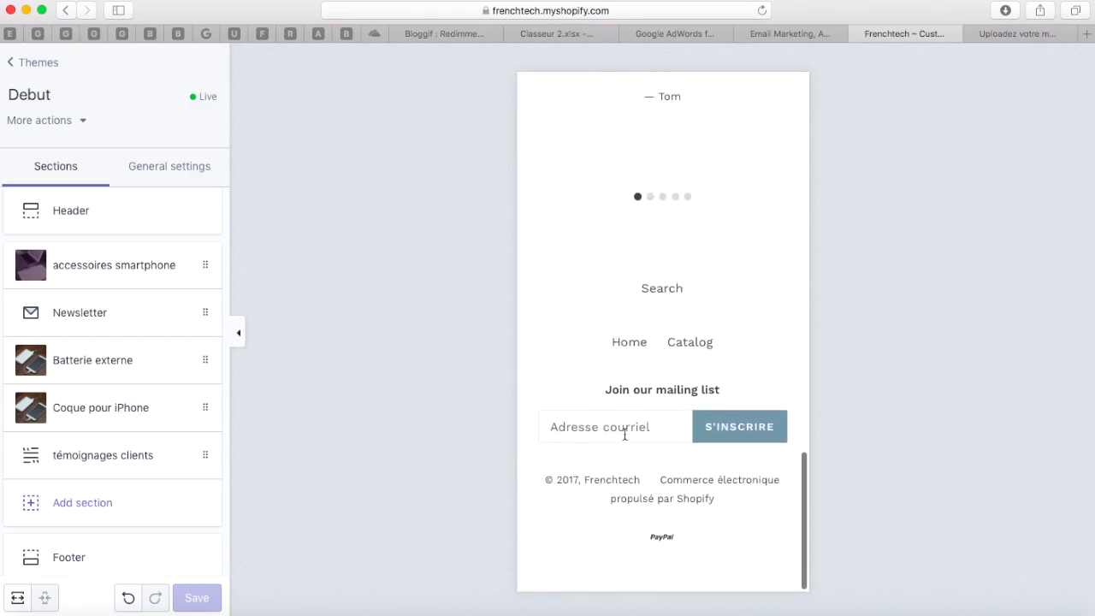
scroll(692, 391, up, 12)
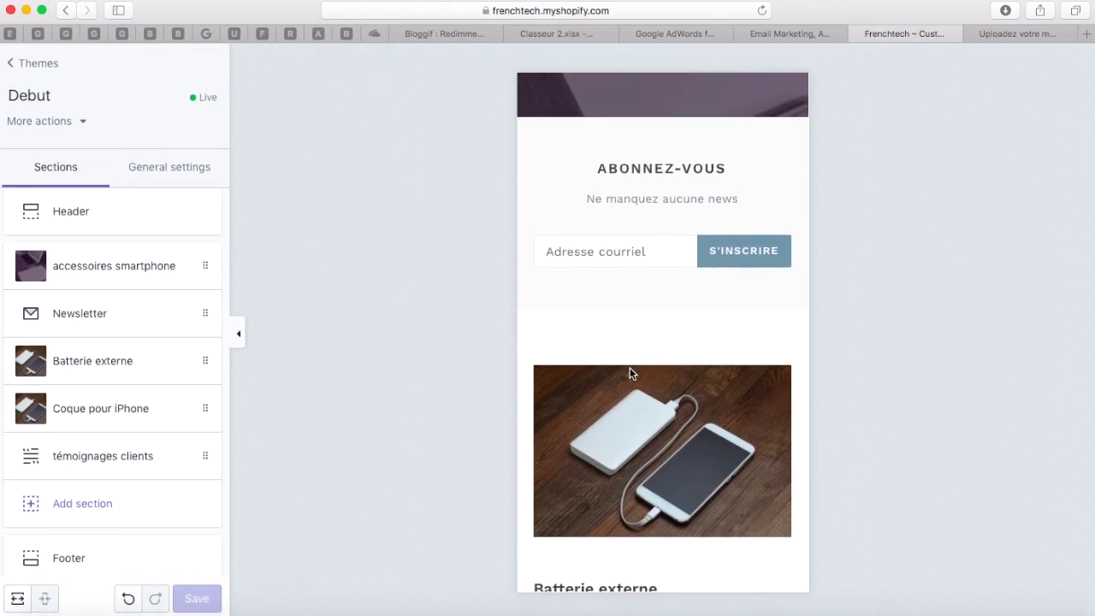
scroll(630, 367, up, 5)
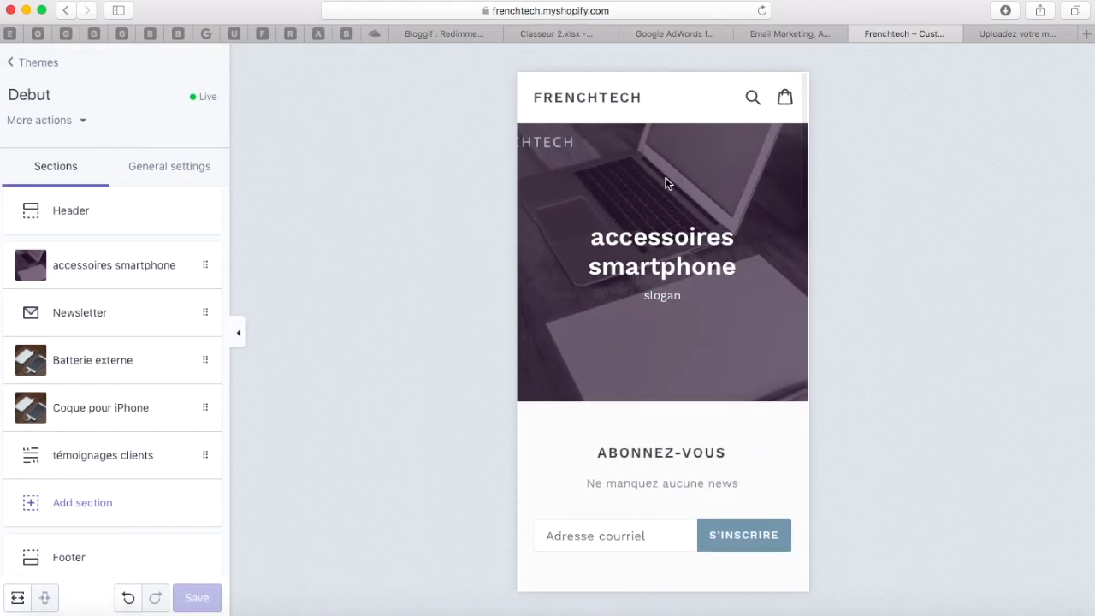
click(18, 599)
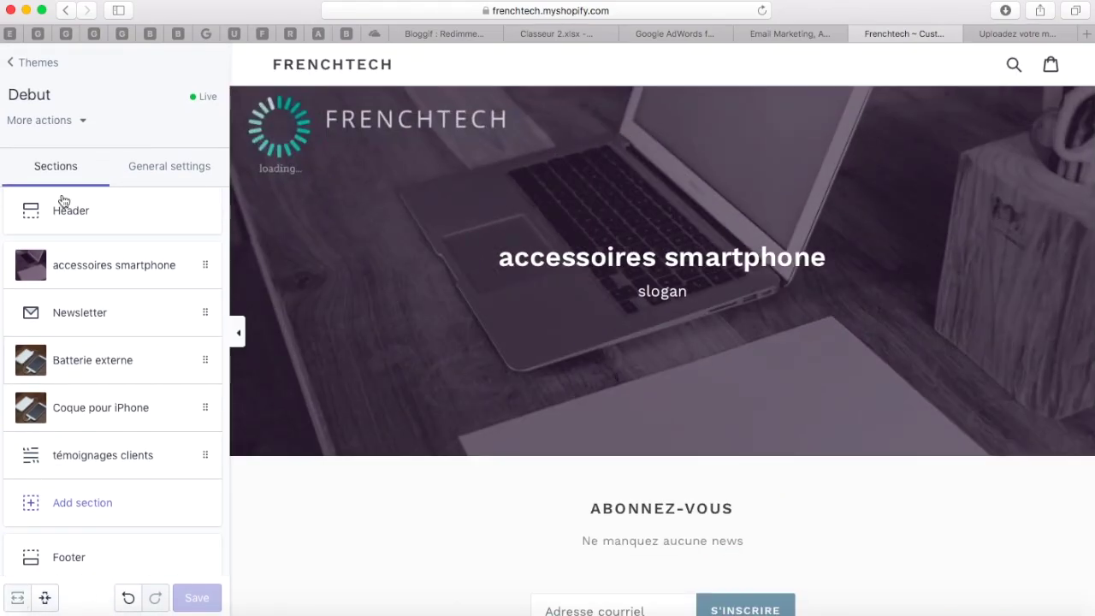
Exit the theme editor, open the live online store and check its home page, including the second page of testimonials.
click(31, 65)
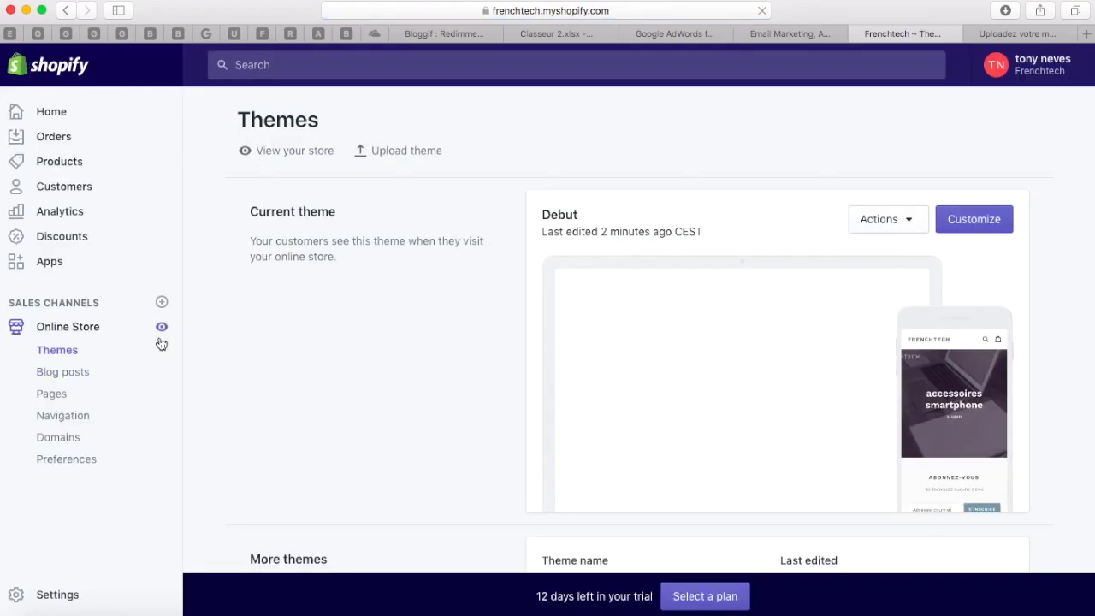
click(162, 331)
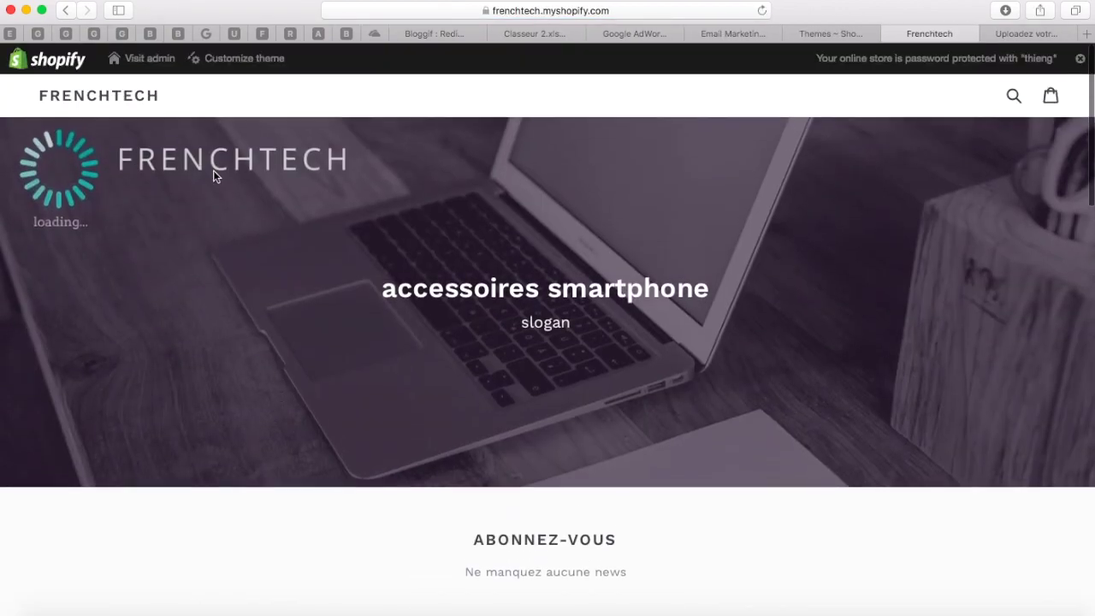
scroll(331, 213, down, 1)
scroll(332, 219, down, 15)
scroll(332, 220, down, 5)
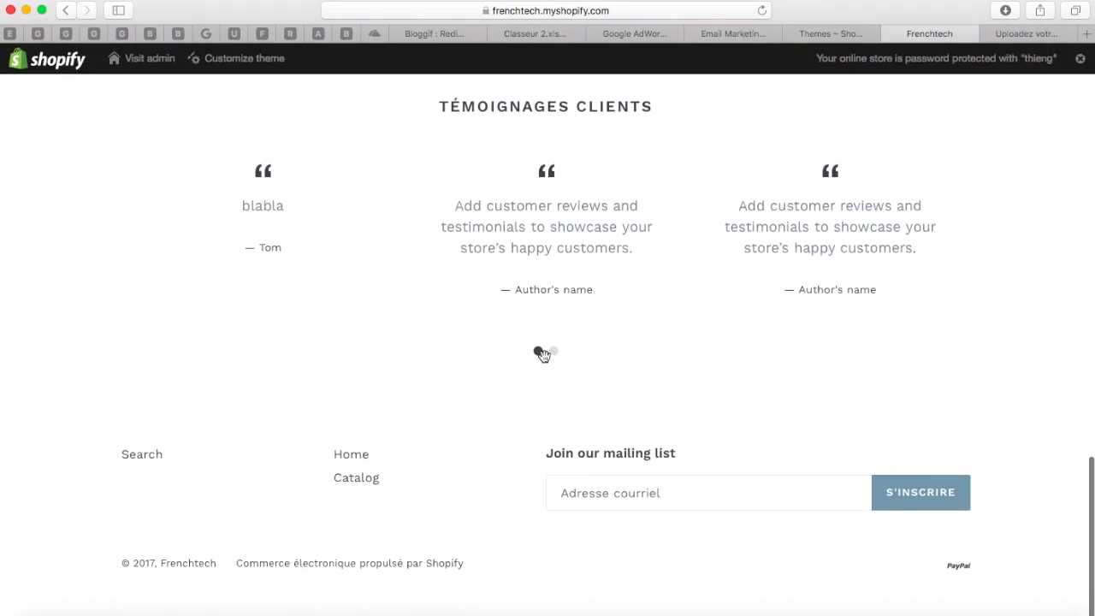
click(553, 355)
scroll(423, 340, up, 10)
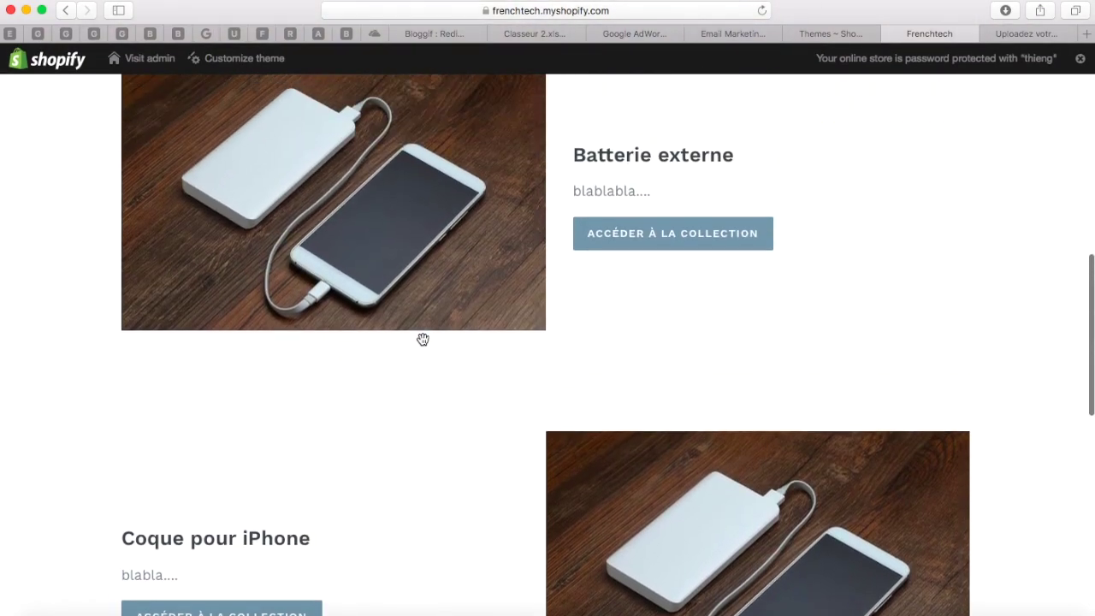
scroll(423, 340, up, 10)
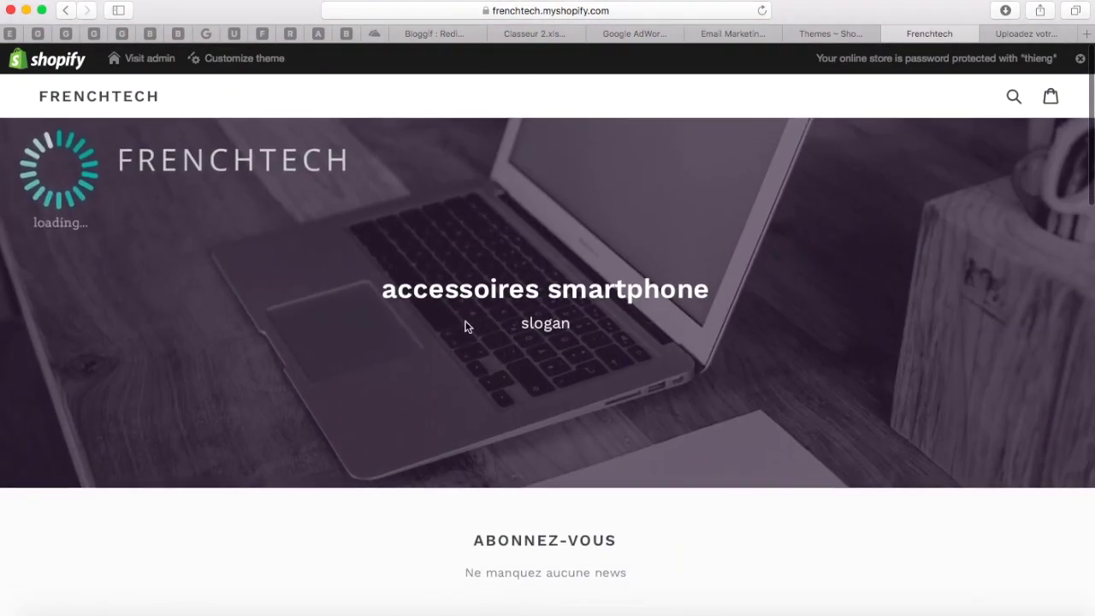
Examine the storefront's banner, newsletter form, image-with-text blocks and testimonials once more, ending at the page header.
scroll(616, 395, down, 4)
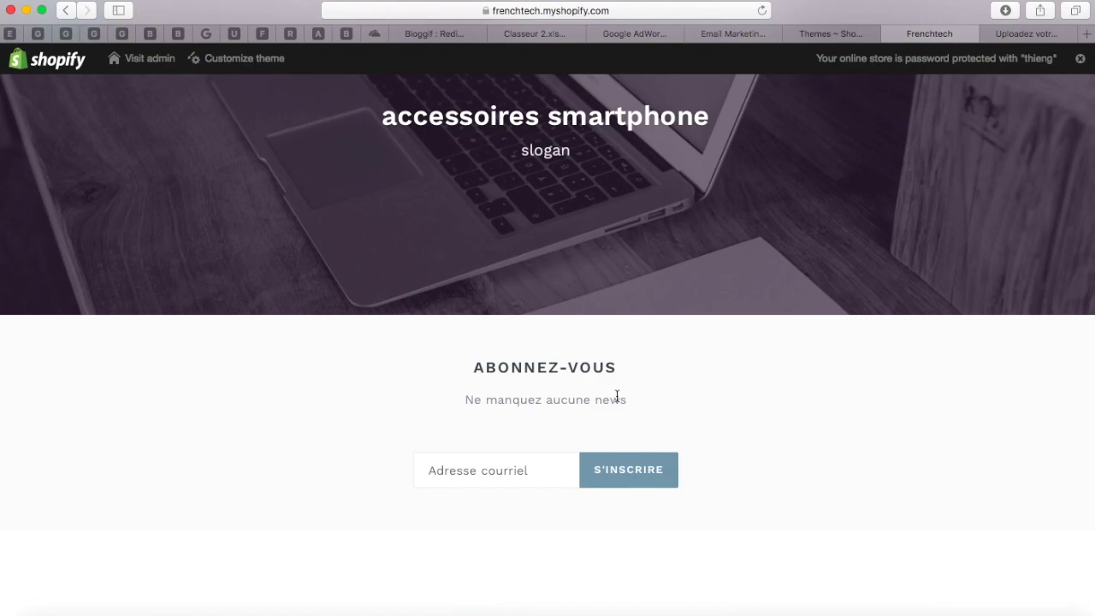
scroll(617, 396, up, 4)
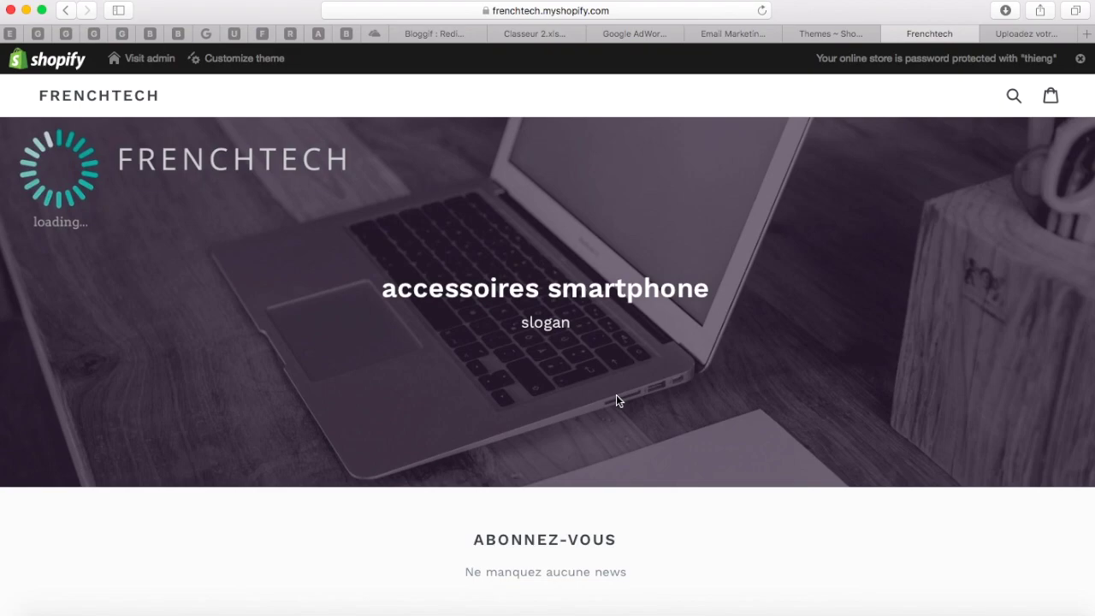
scroll(616, 395, down, 10)
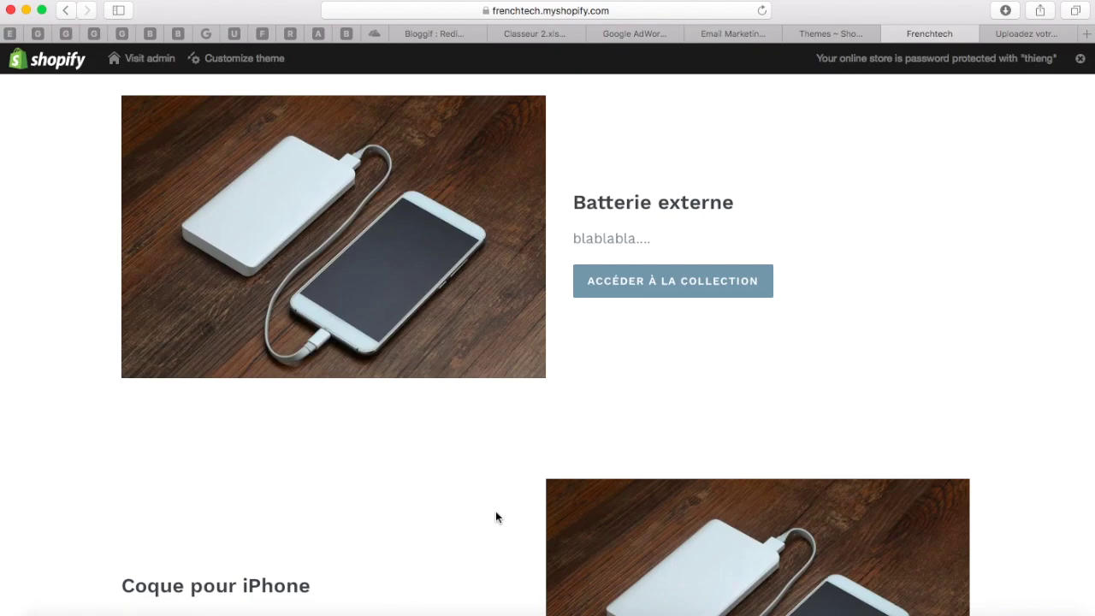
scroll(523, 390, up, 15)
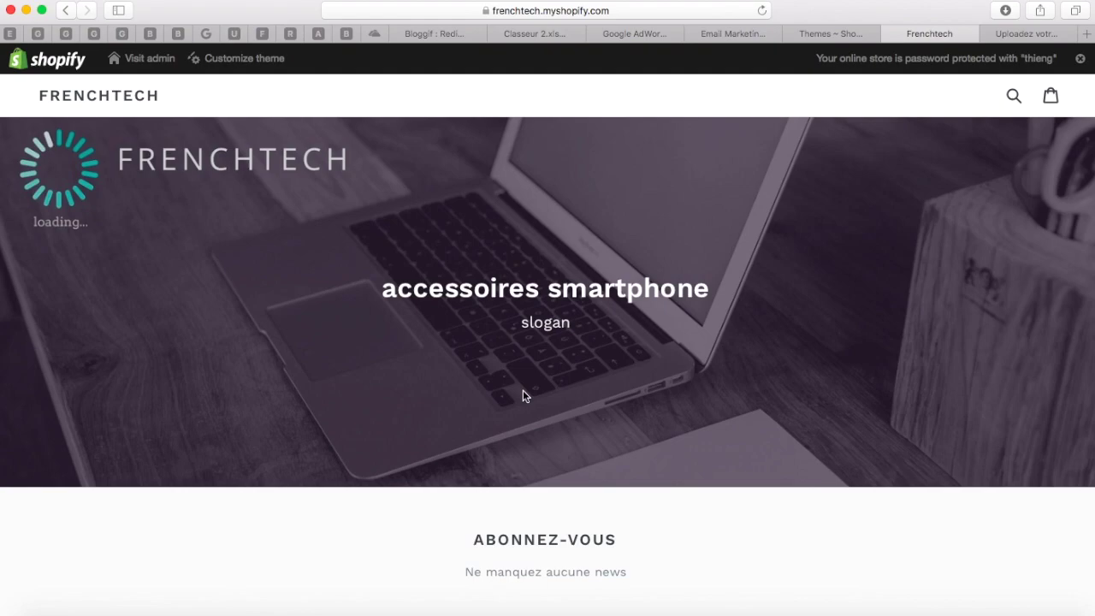
scroll(523, 392, down, 10)
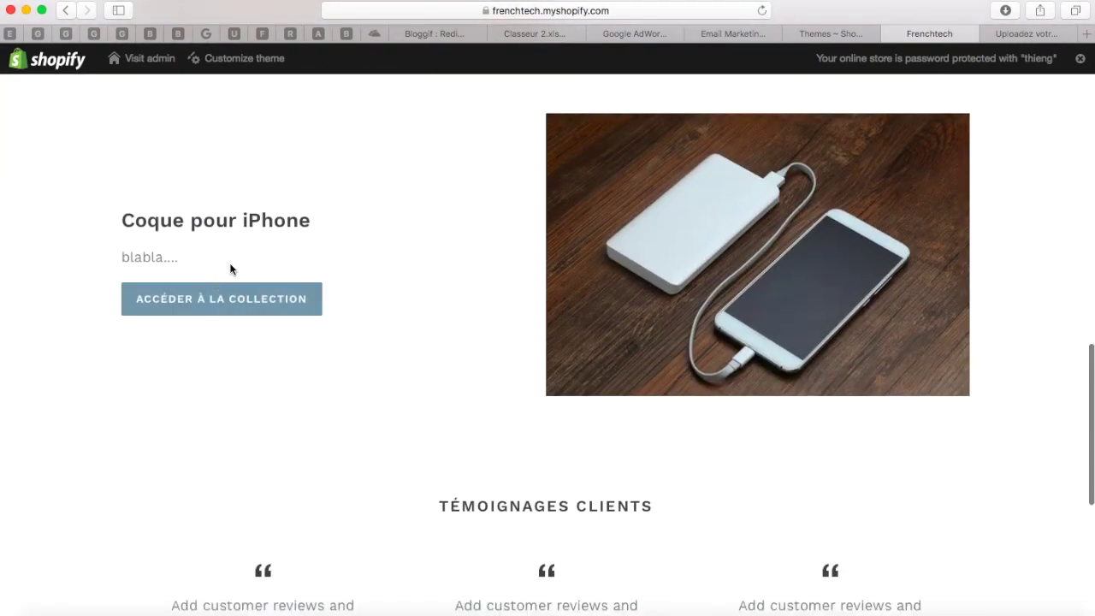
scroll(416, 285, down, 6)
scroll(416, 285, up, 12)
scroll(417, 285, up, 6)
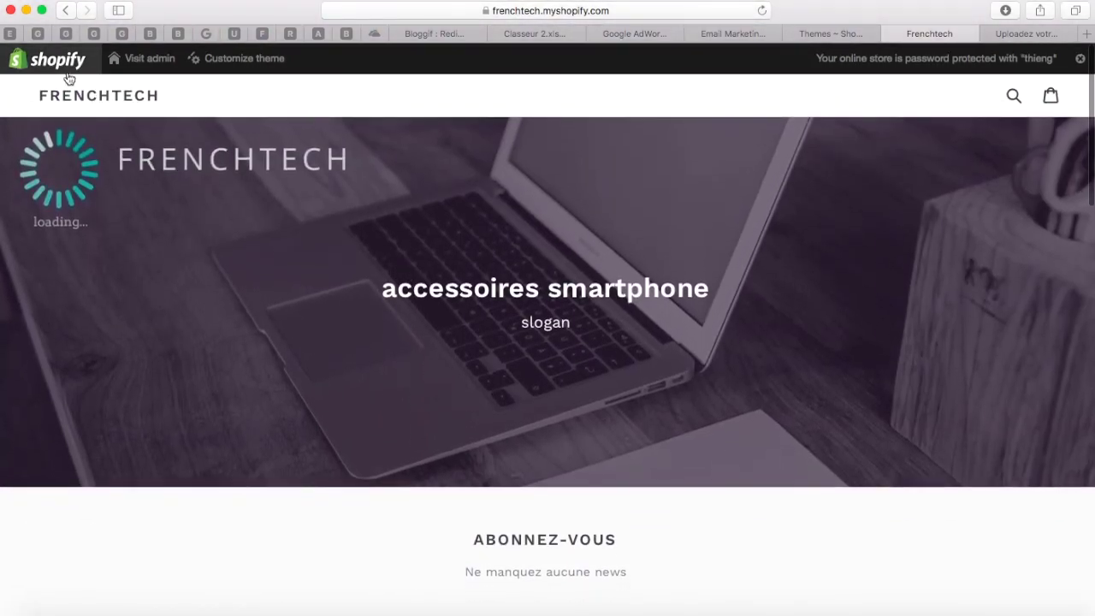